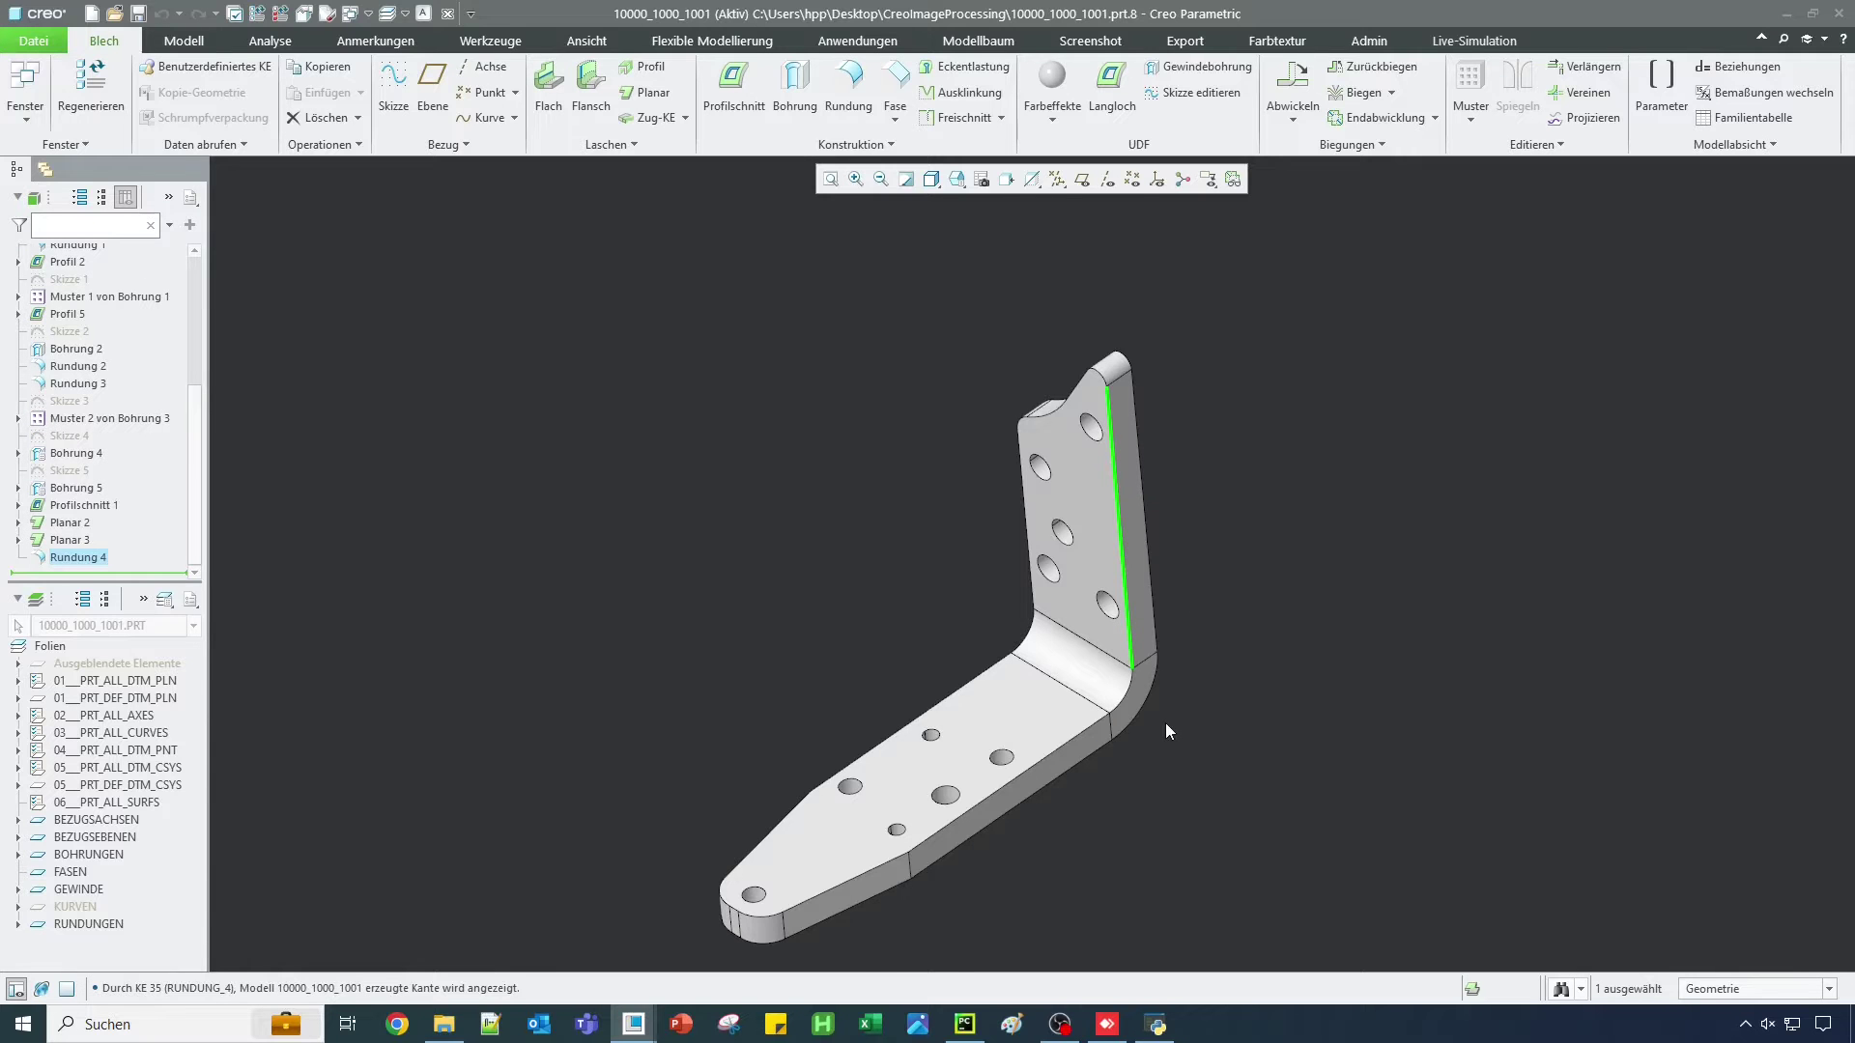
Examine the angled sheet-metal bracket from different sides in shaded-with-edges display and clear the edge selection.
middle_click_drag(1166, 722, 1183, 593, "shift")
mouse_move(1043, 544)
middle_mouse_down()
mouse_move(1098, 563)
mouse_move(1036, 529)
middle_mouse_up()
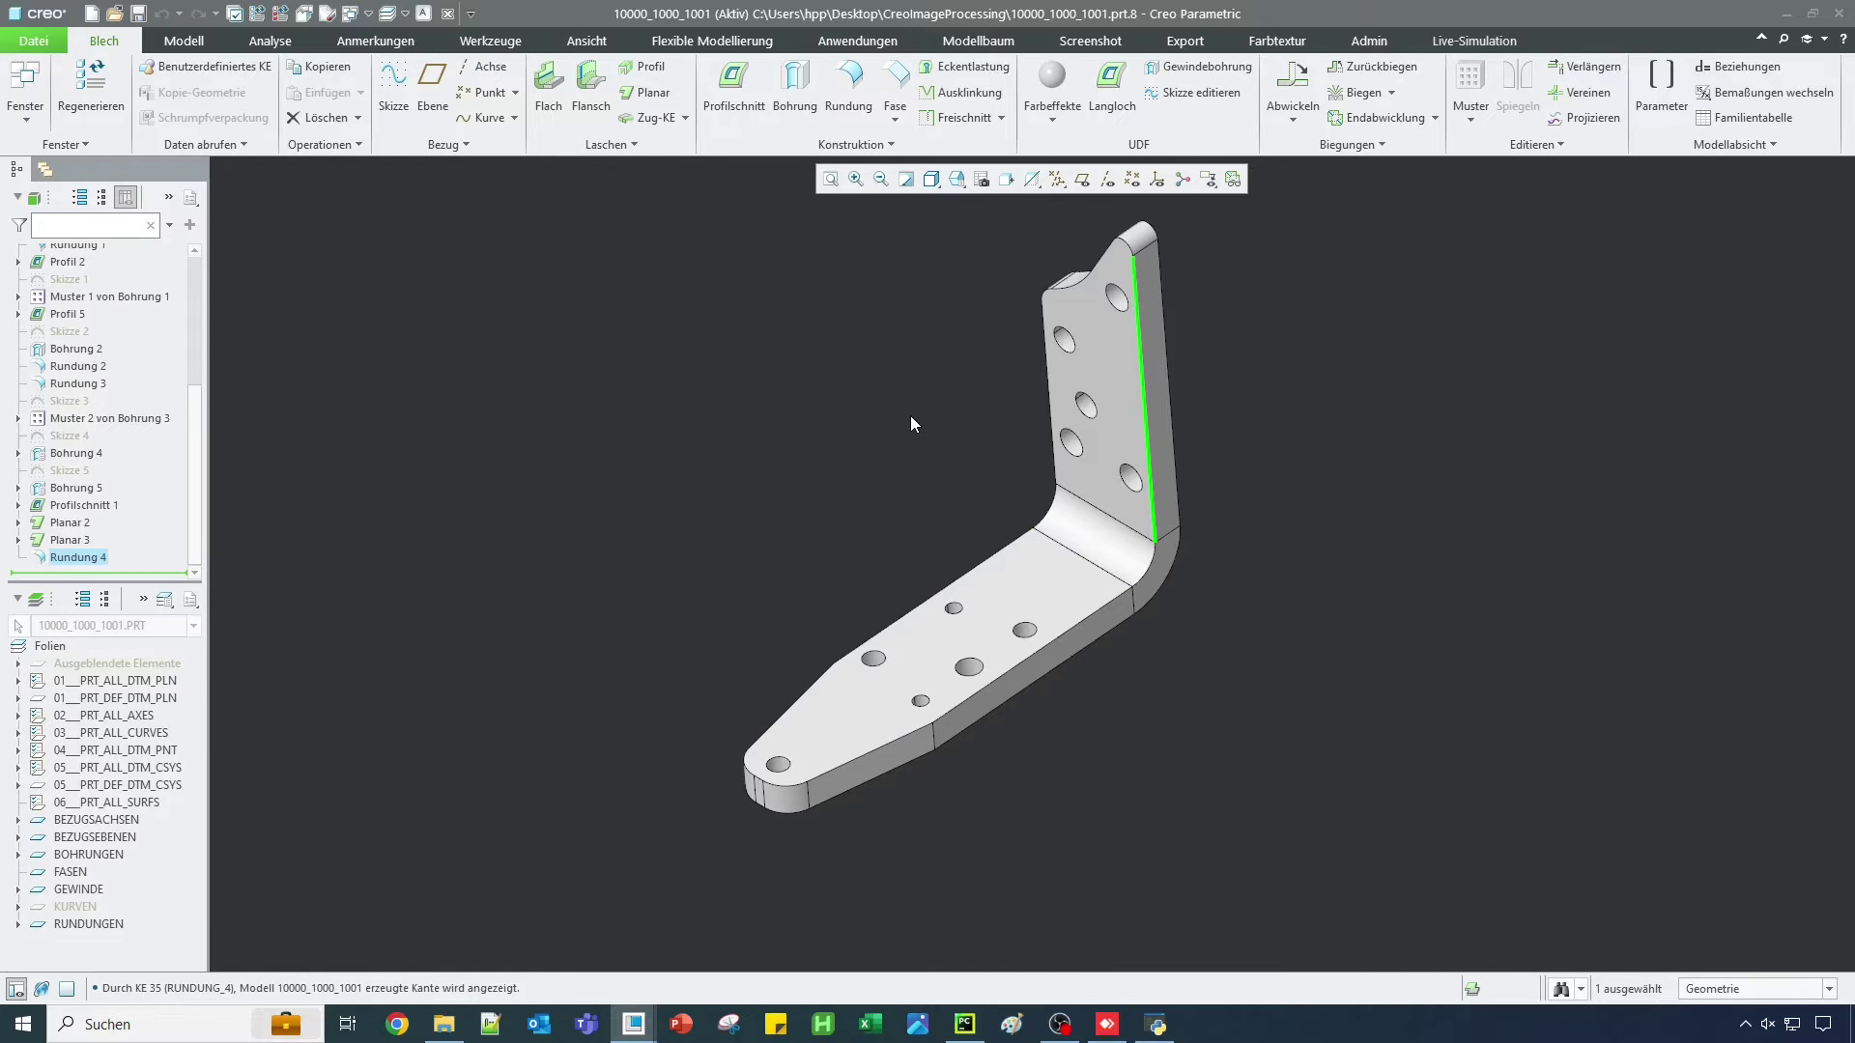
middle_click_drag(933, 460, 1515, 768)
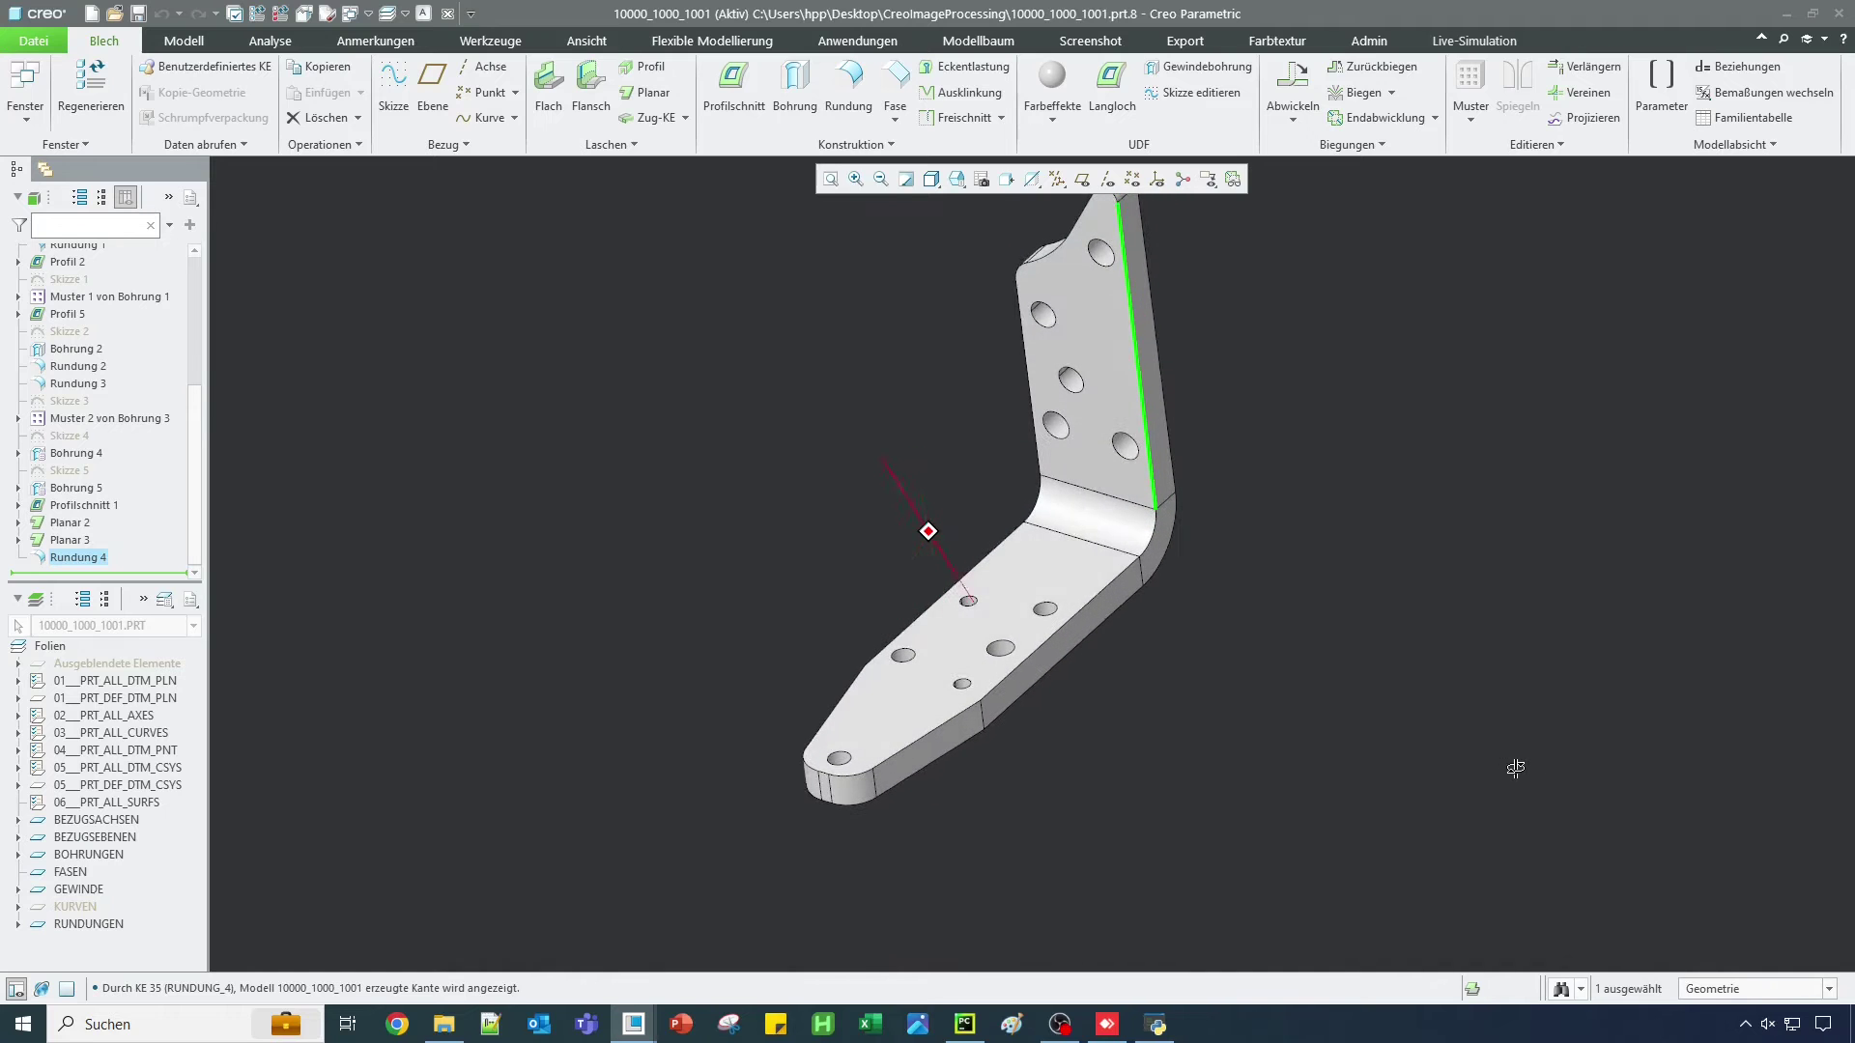
key("ctrl+4")
key("ctrl+2")
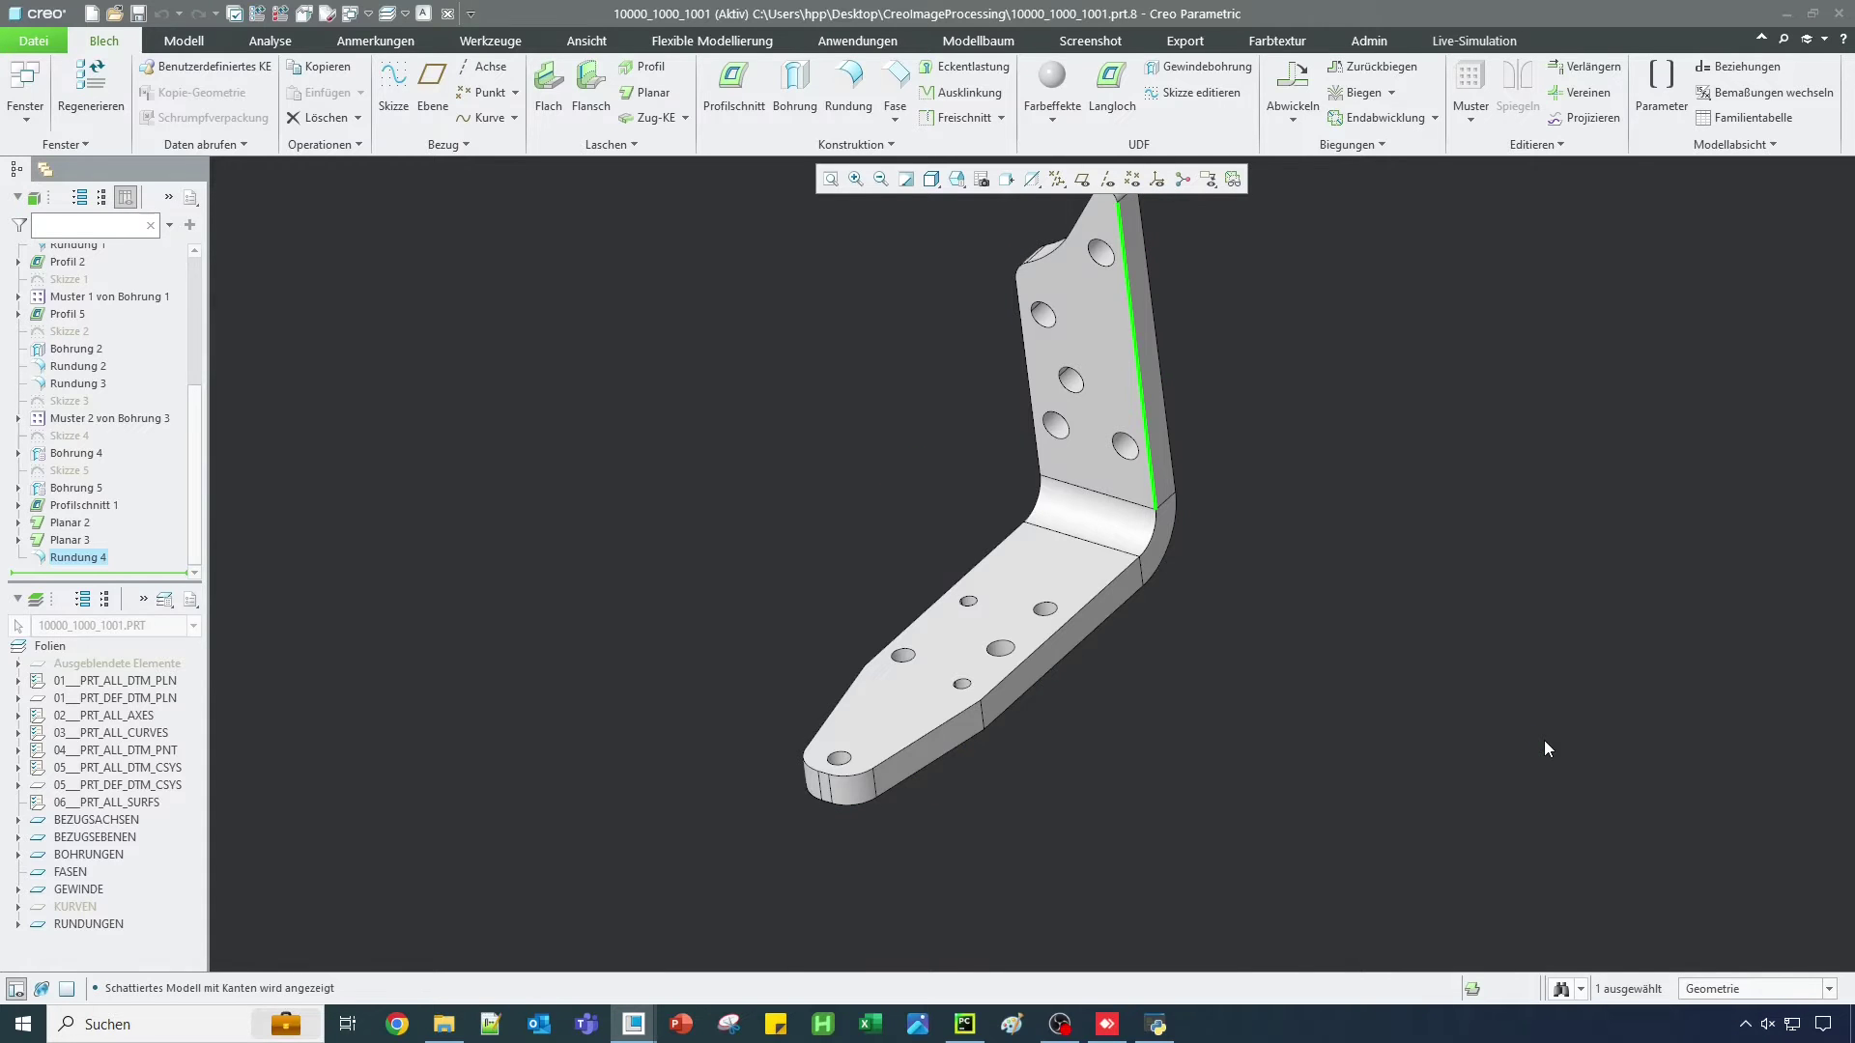
middle_click_drag(1358, 738, 1822, 766, "shift")
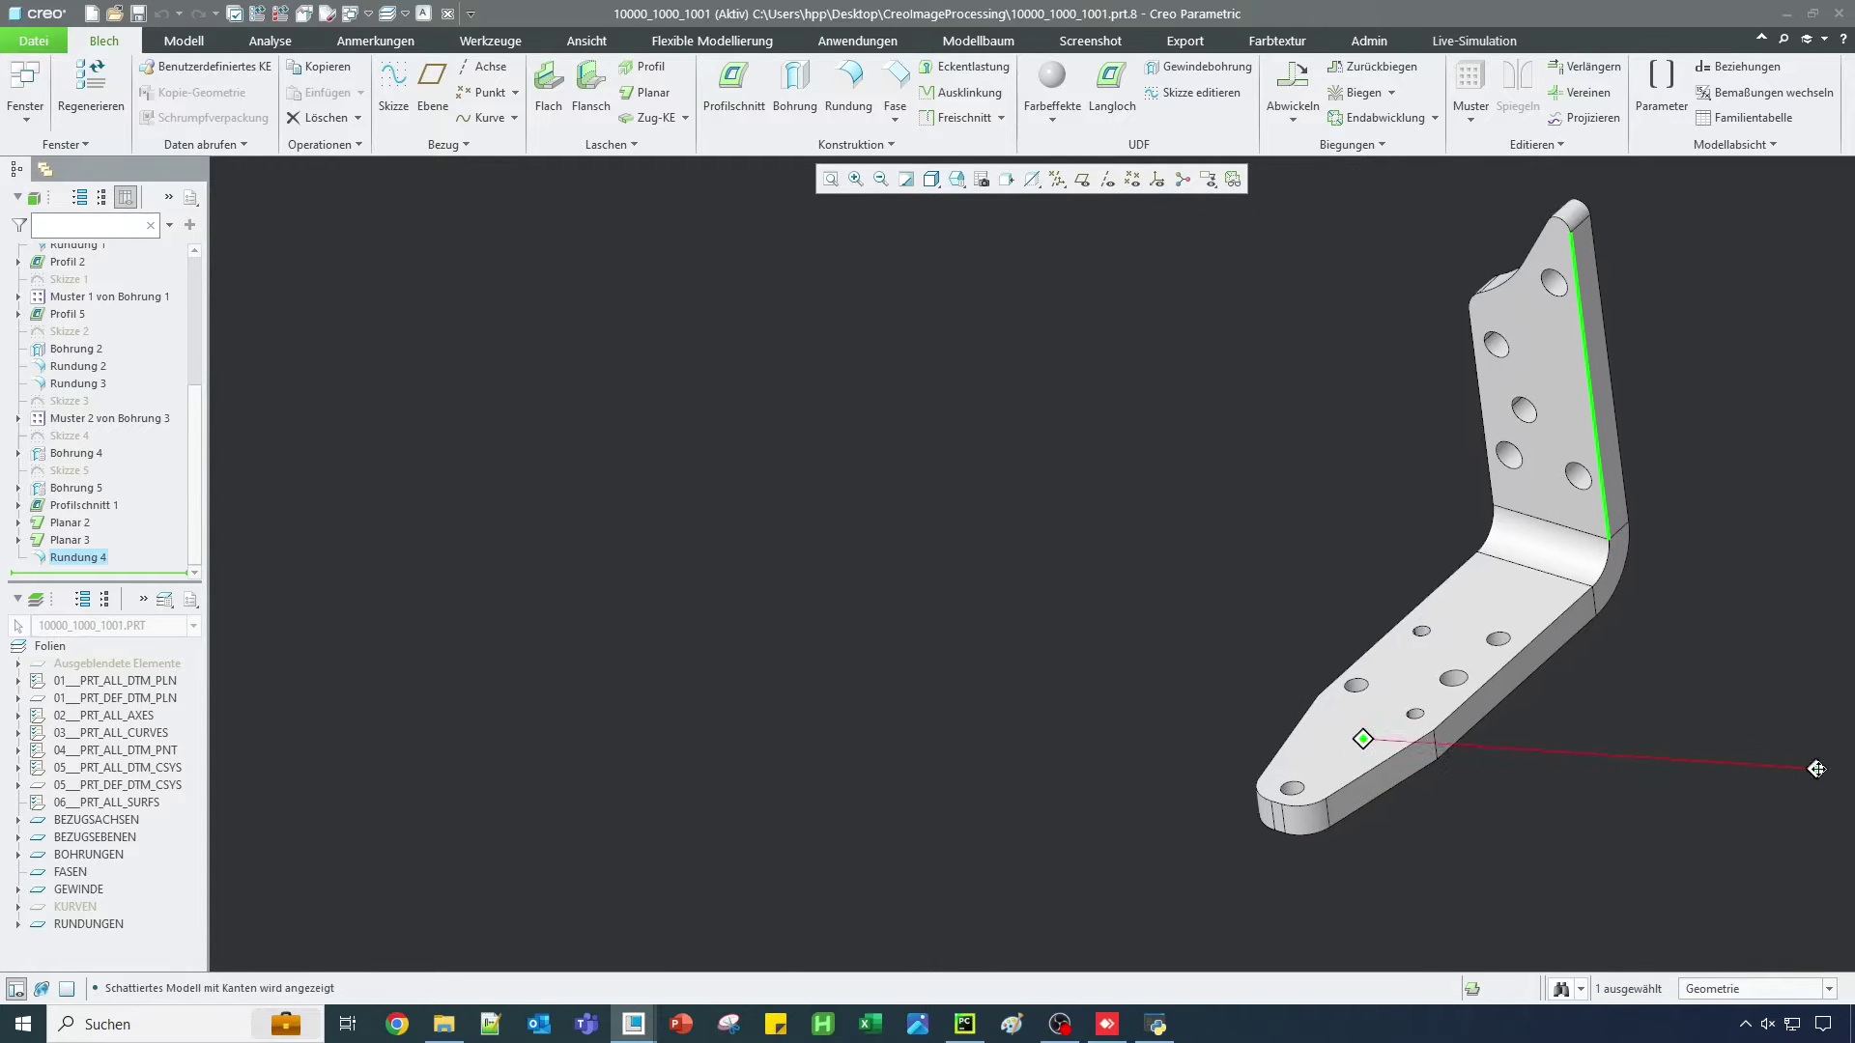
left_click(1316, 546)
In the Produktdatenmanagement tool, read the part's parameters from Creo, set Benennung to "creo drawing image processing demo" and write it back.
left_click(1157, 1024)
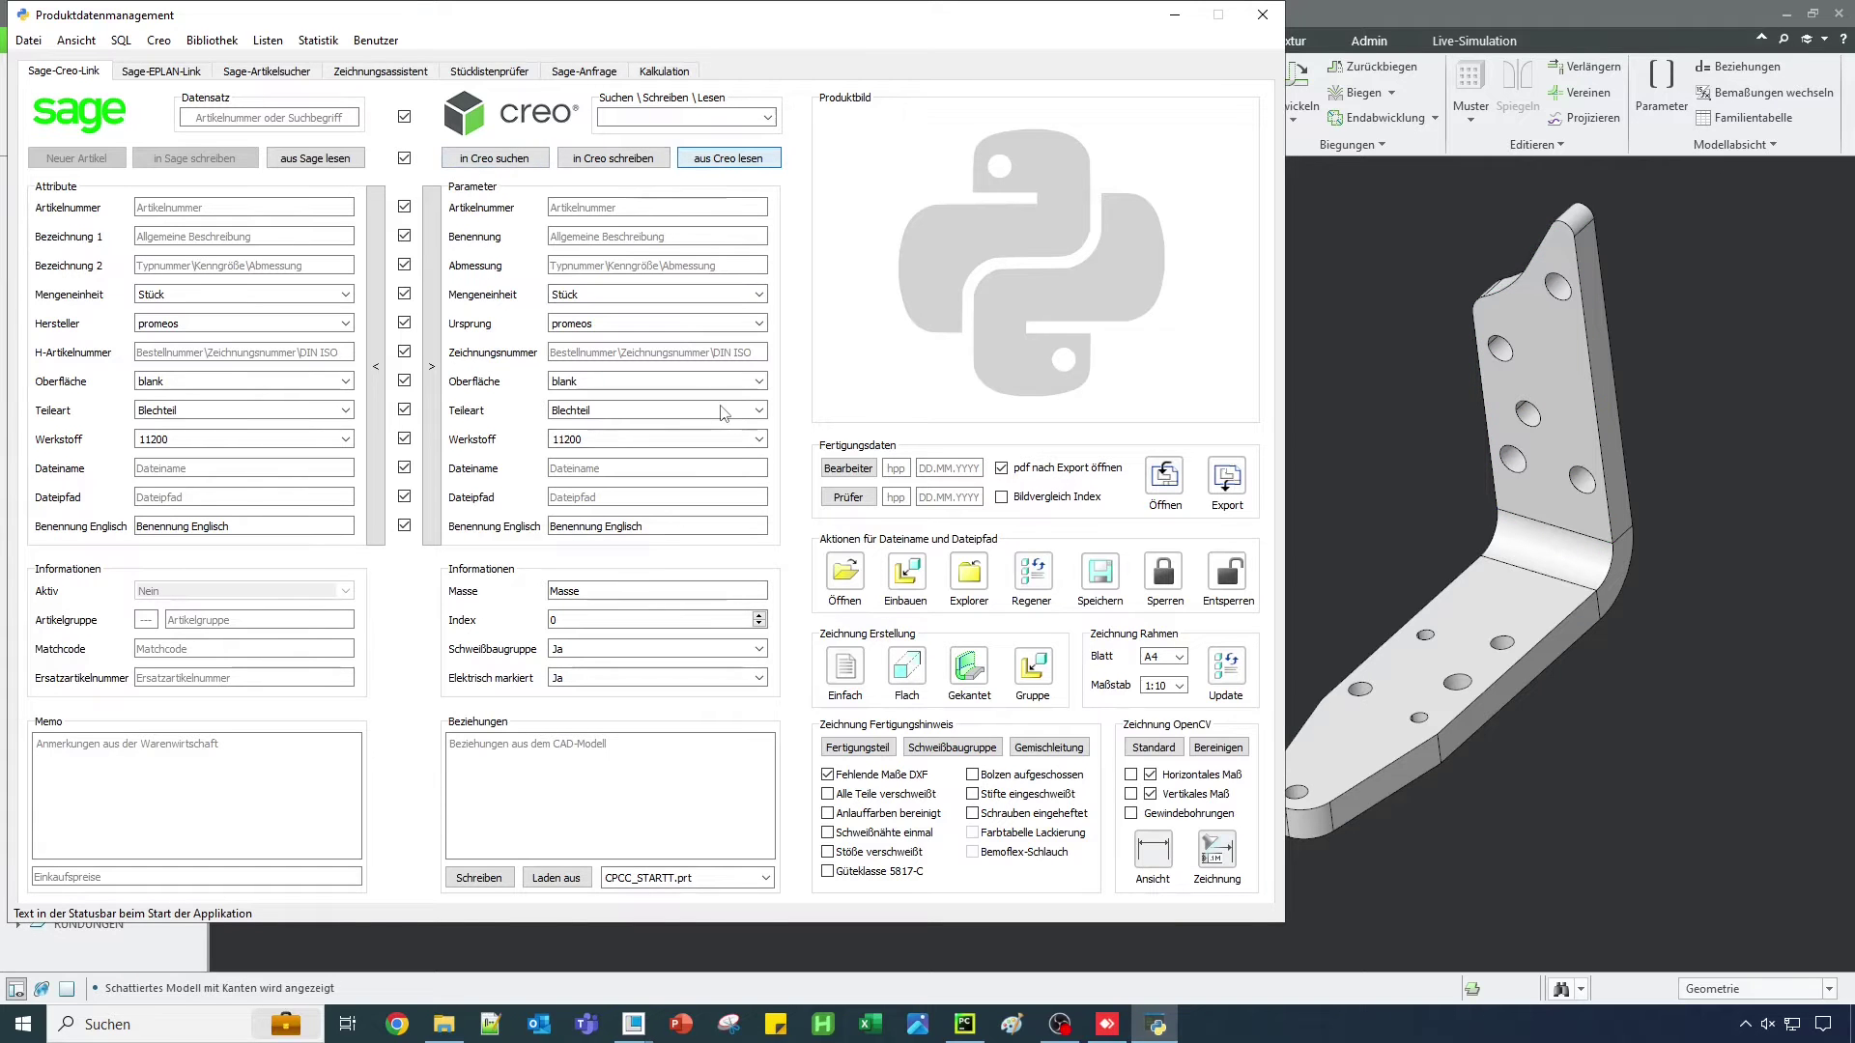
left_click(641, 236)
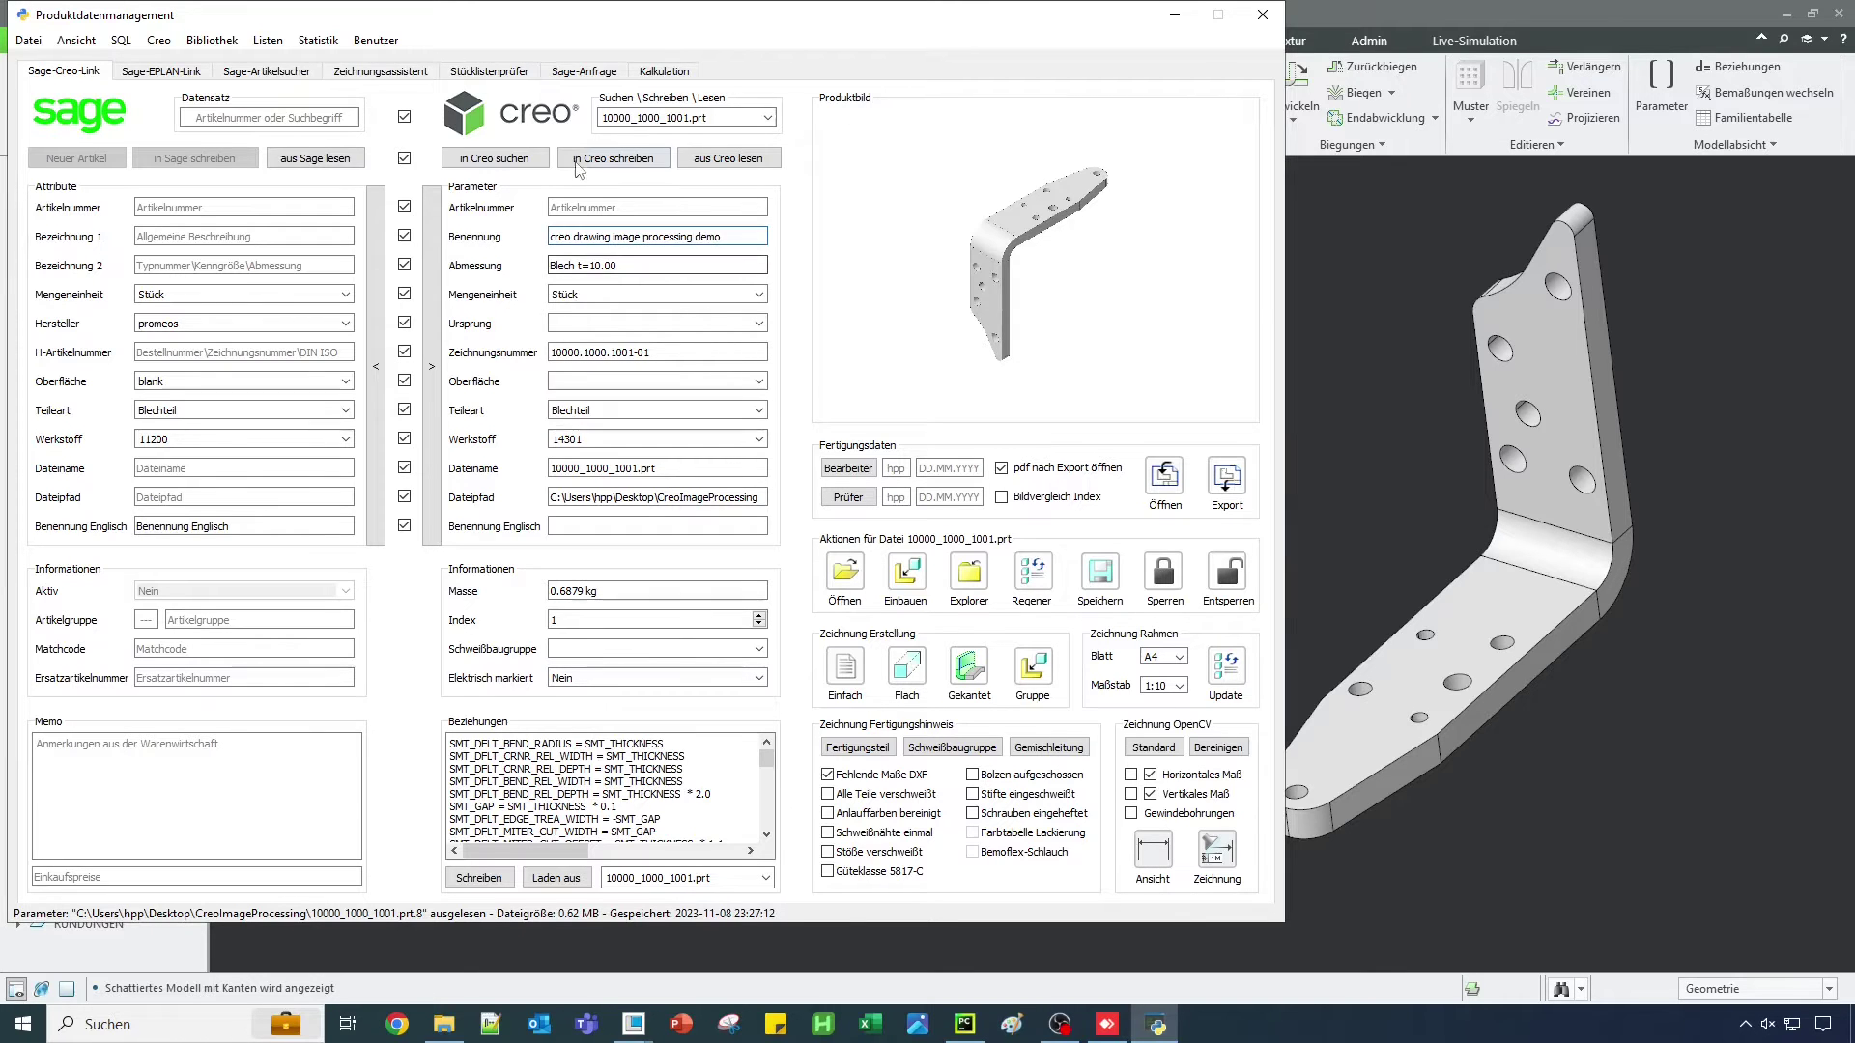
left_click(614, 158)
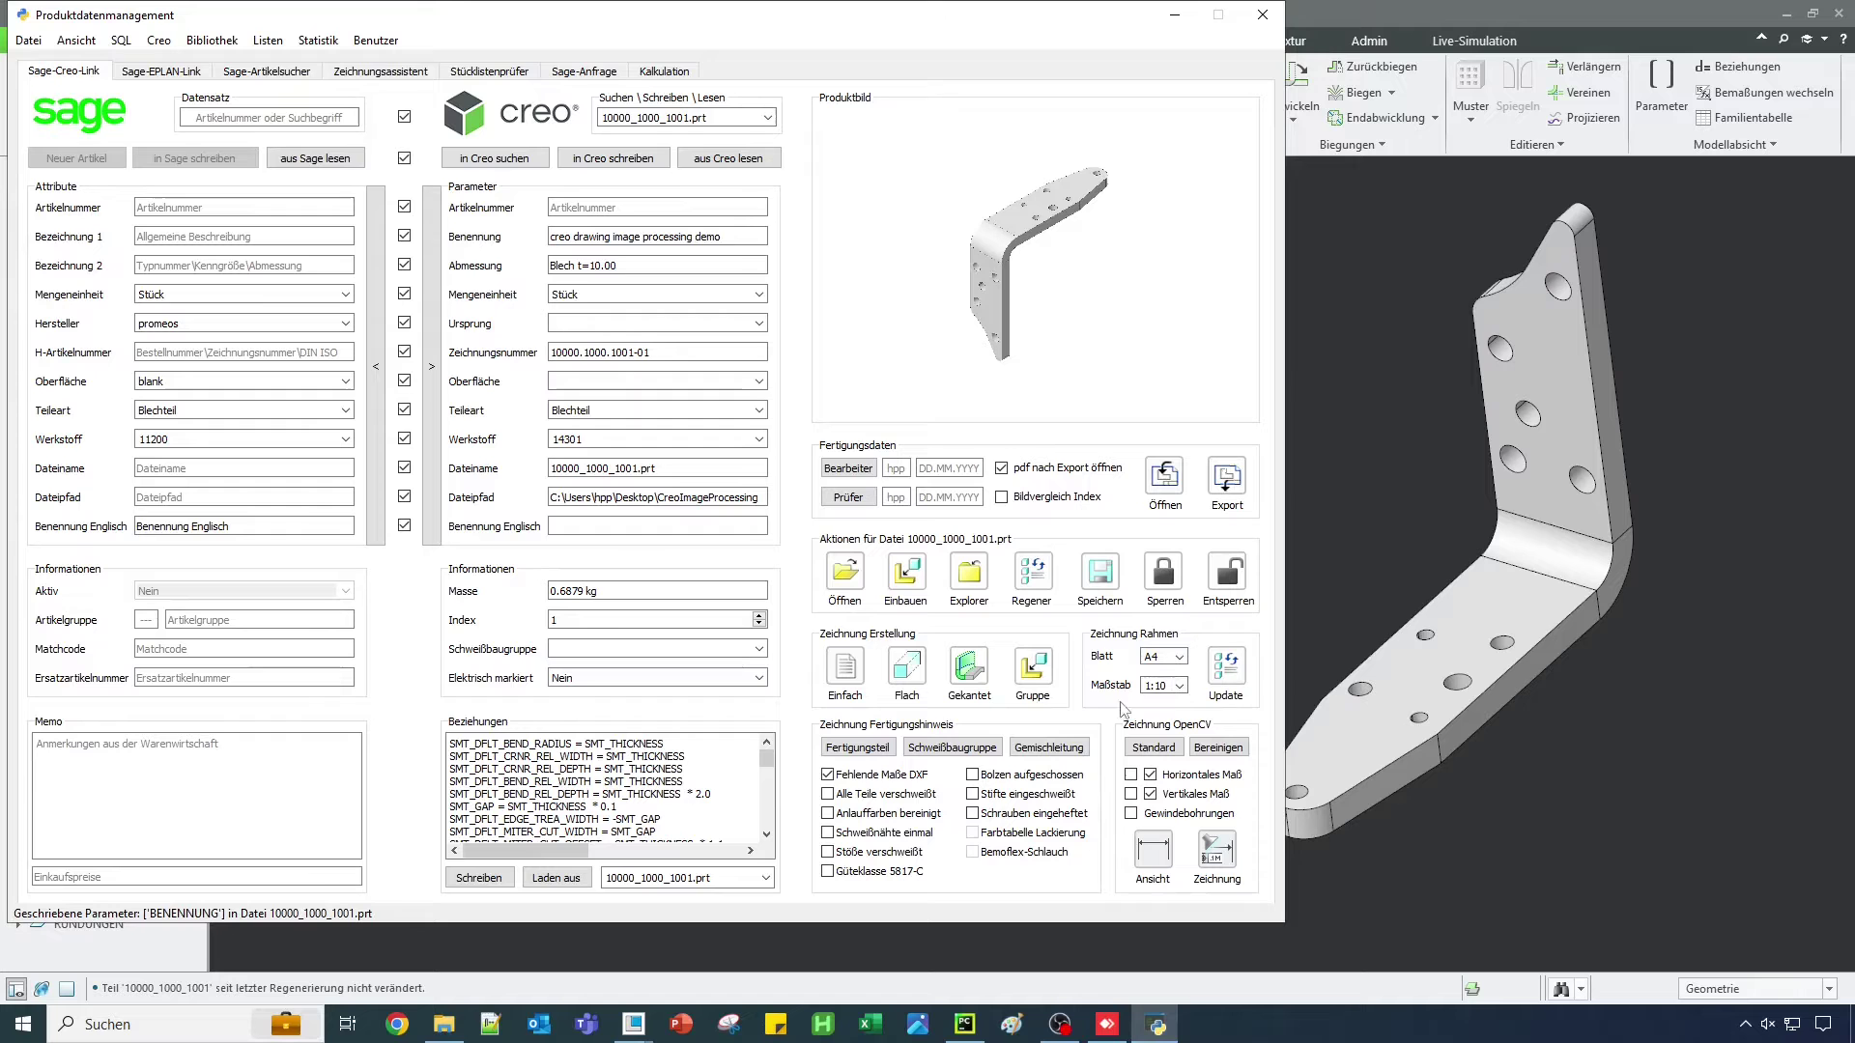
Create the part's OpenCV drawing and show the centre axes of the two M10 threaded holes in the tapered leg's view.
left_click(1232, 850)
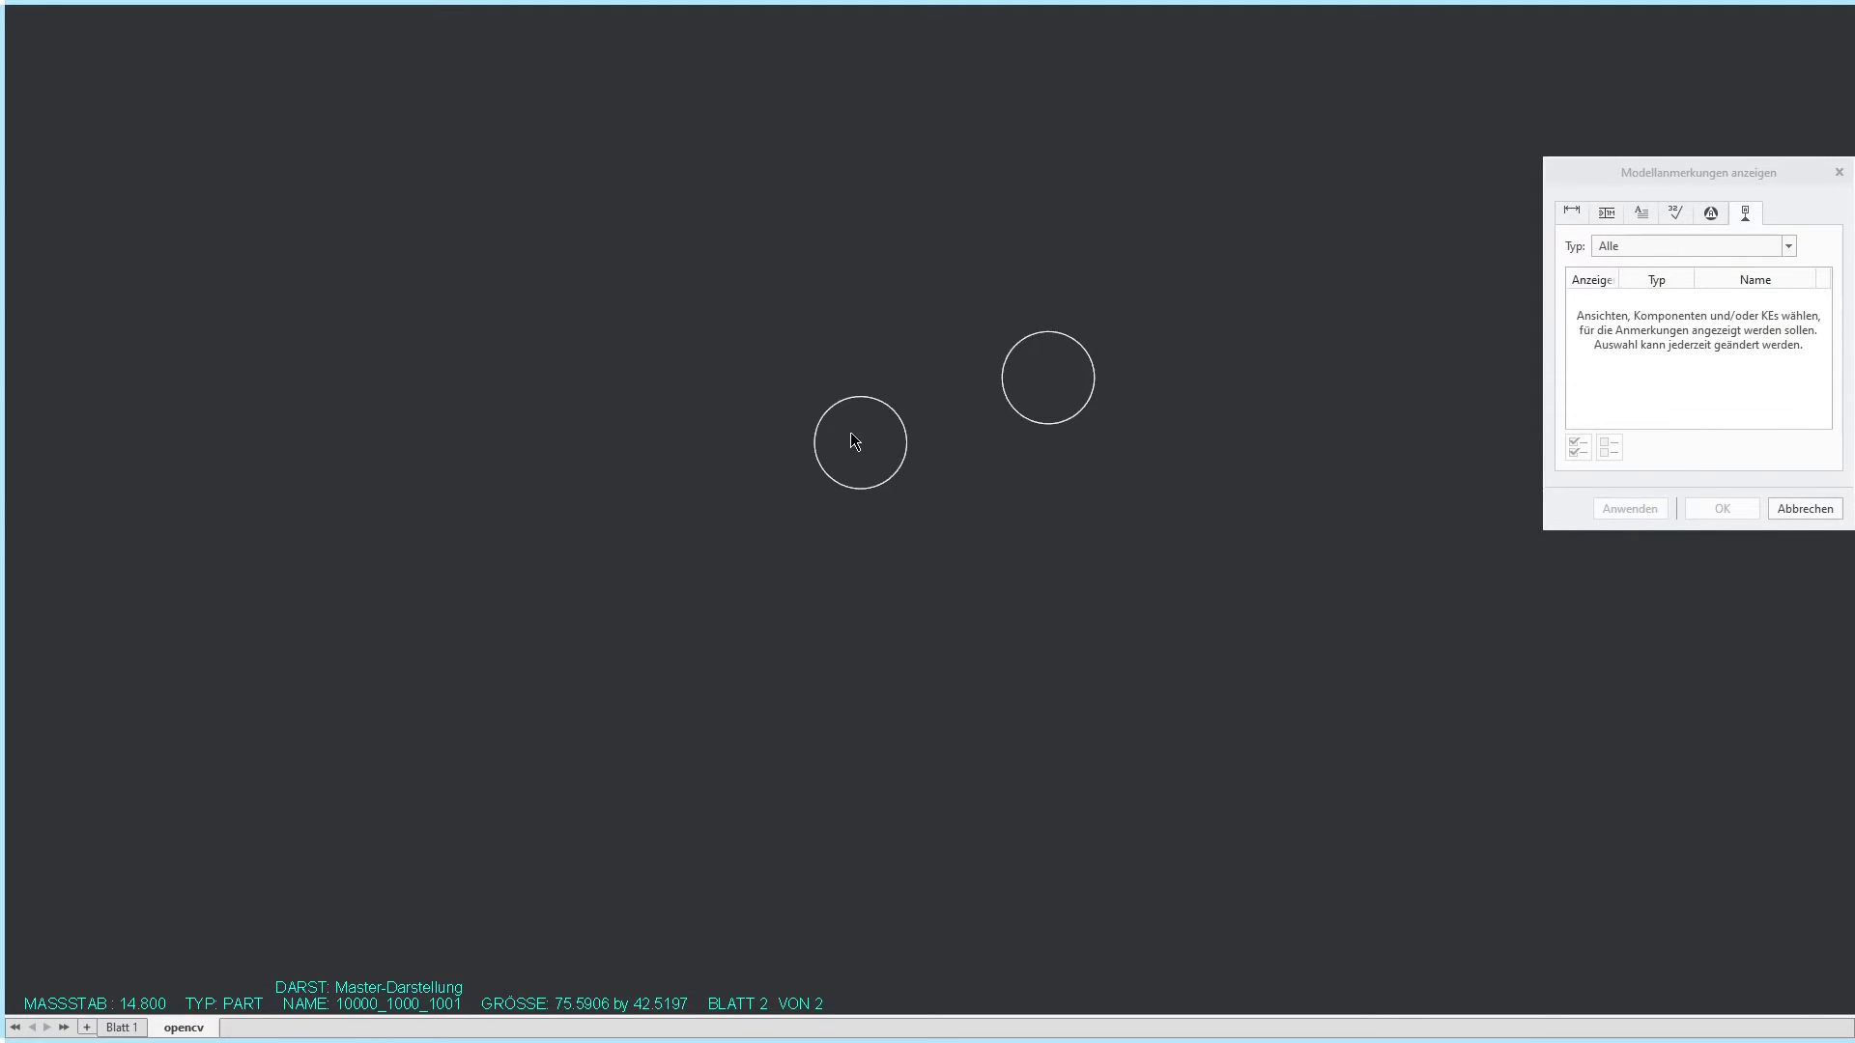
left_click(840, 425)
left_click(1032, 365, "ctrl")
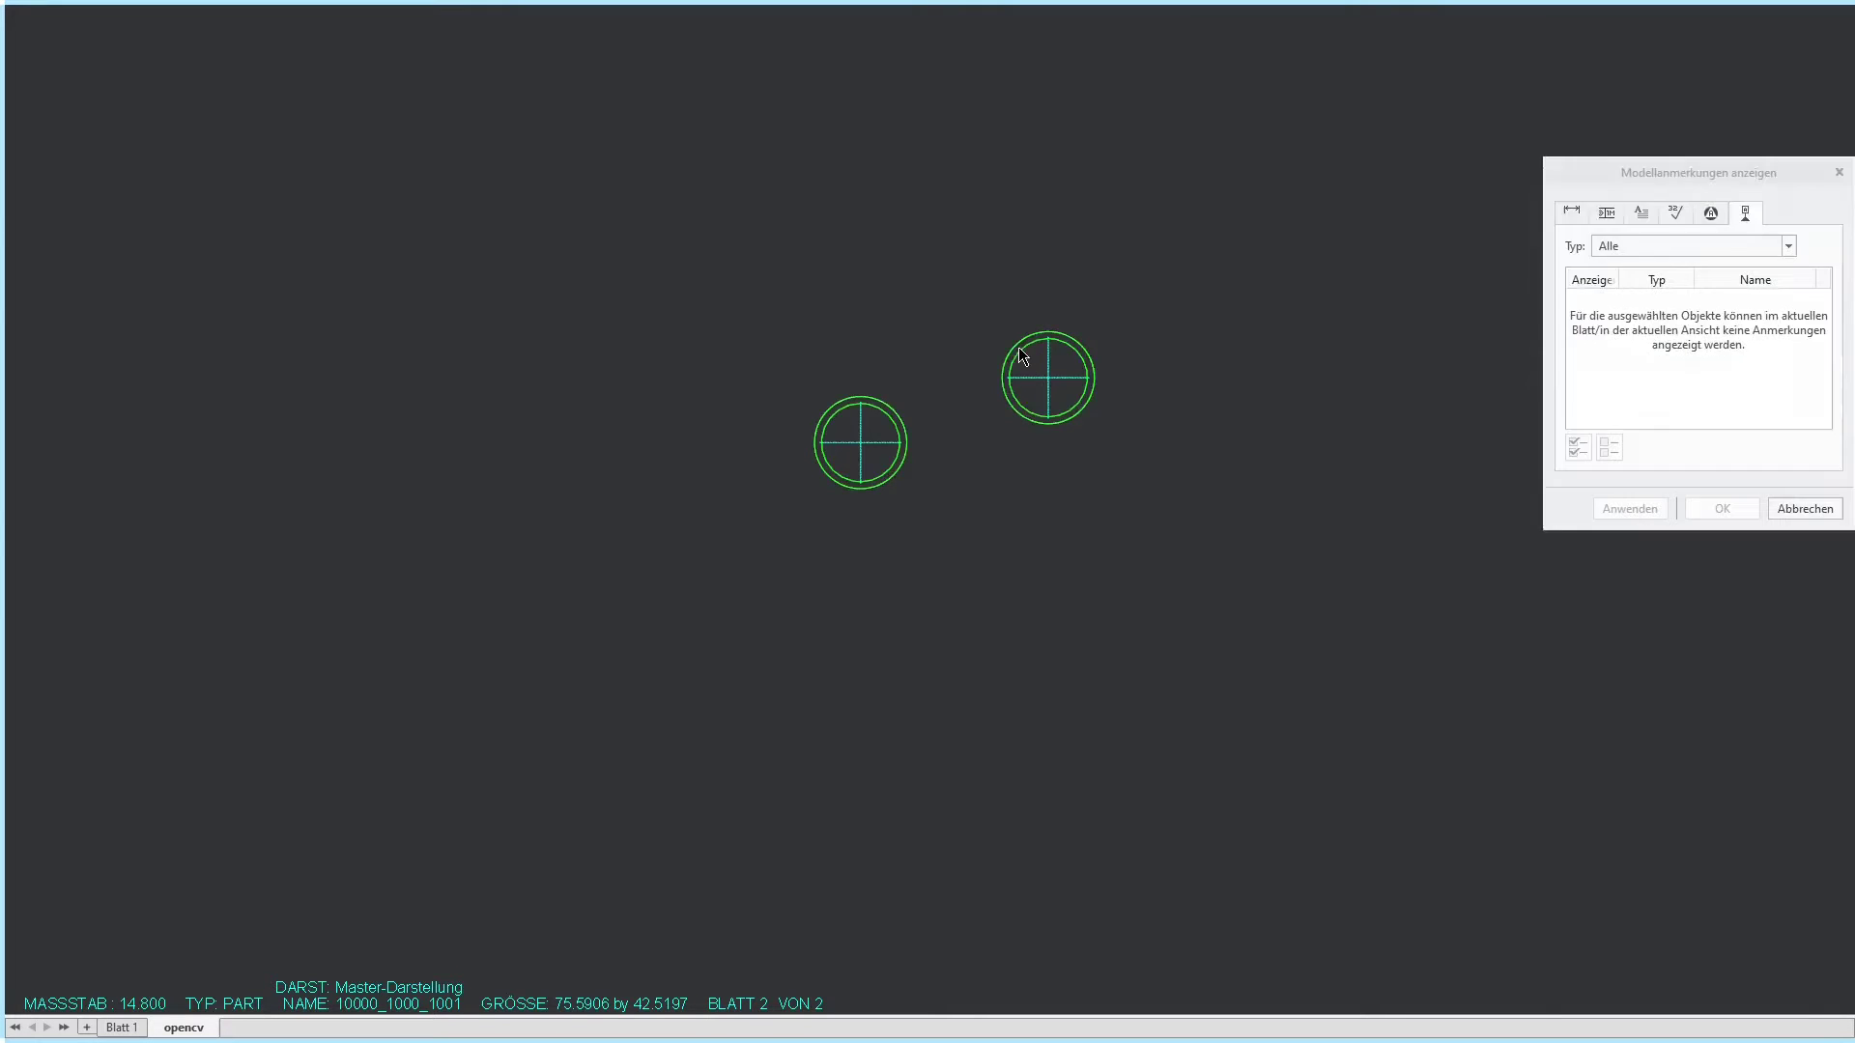
left_click(851, 442)
left_click(840, 425)
Add a thread diameter dimension to the lower of the two M10 holes.
key("d")
left_click(840, 425)
key("F11")
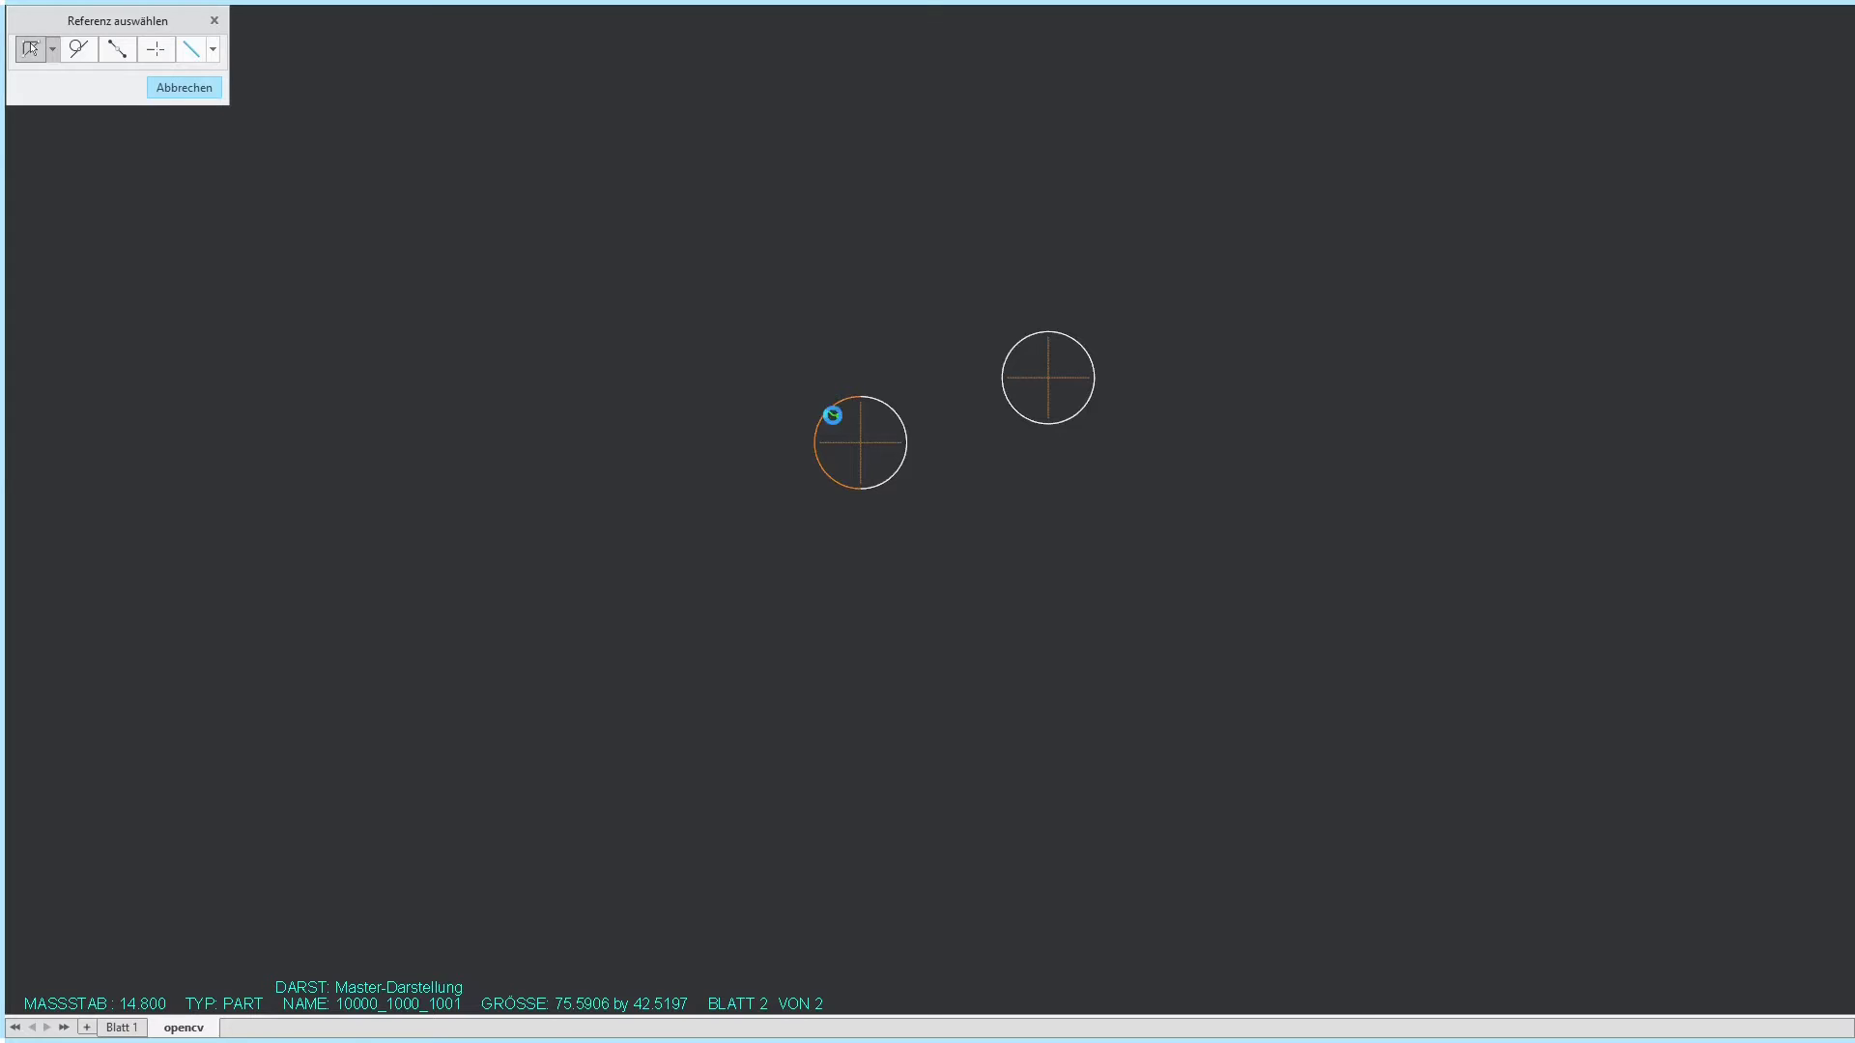
left_click(833, 415)
middle_click(833, 415)
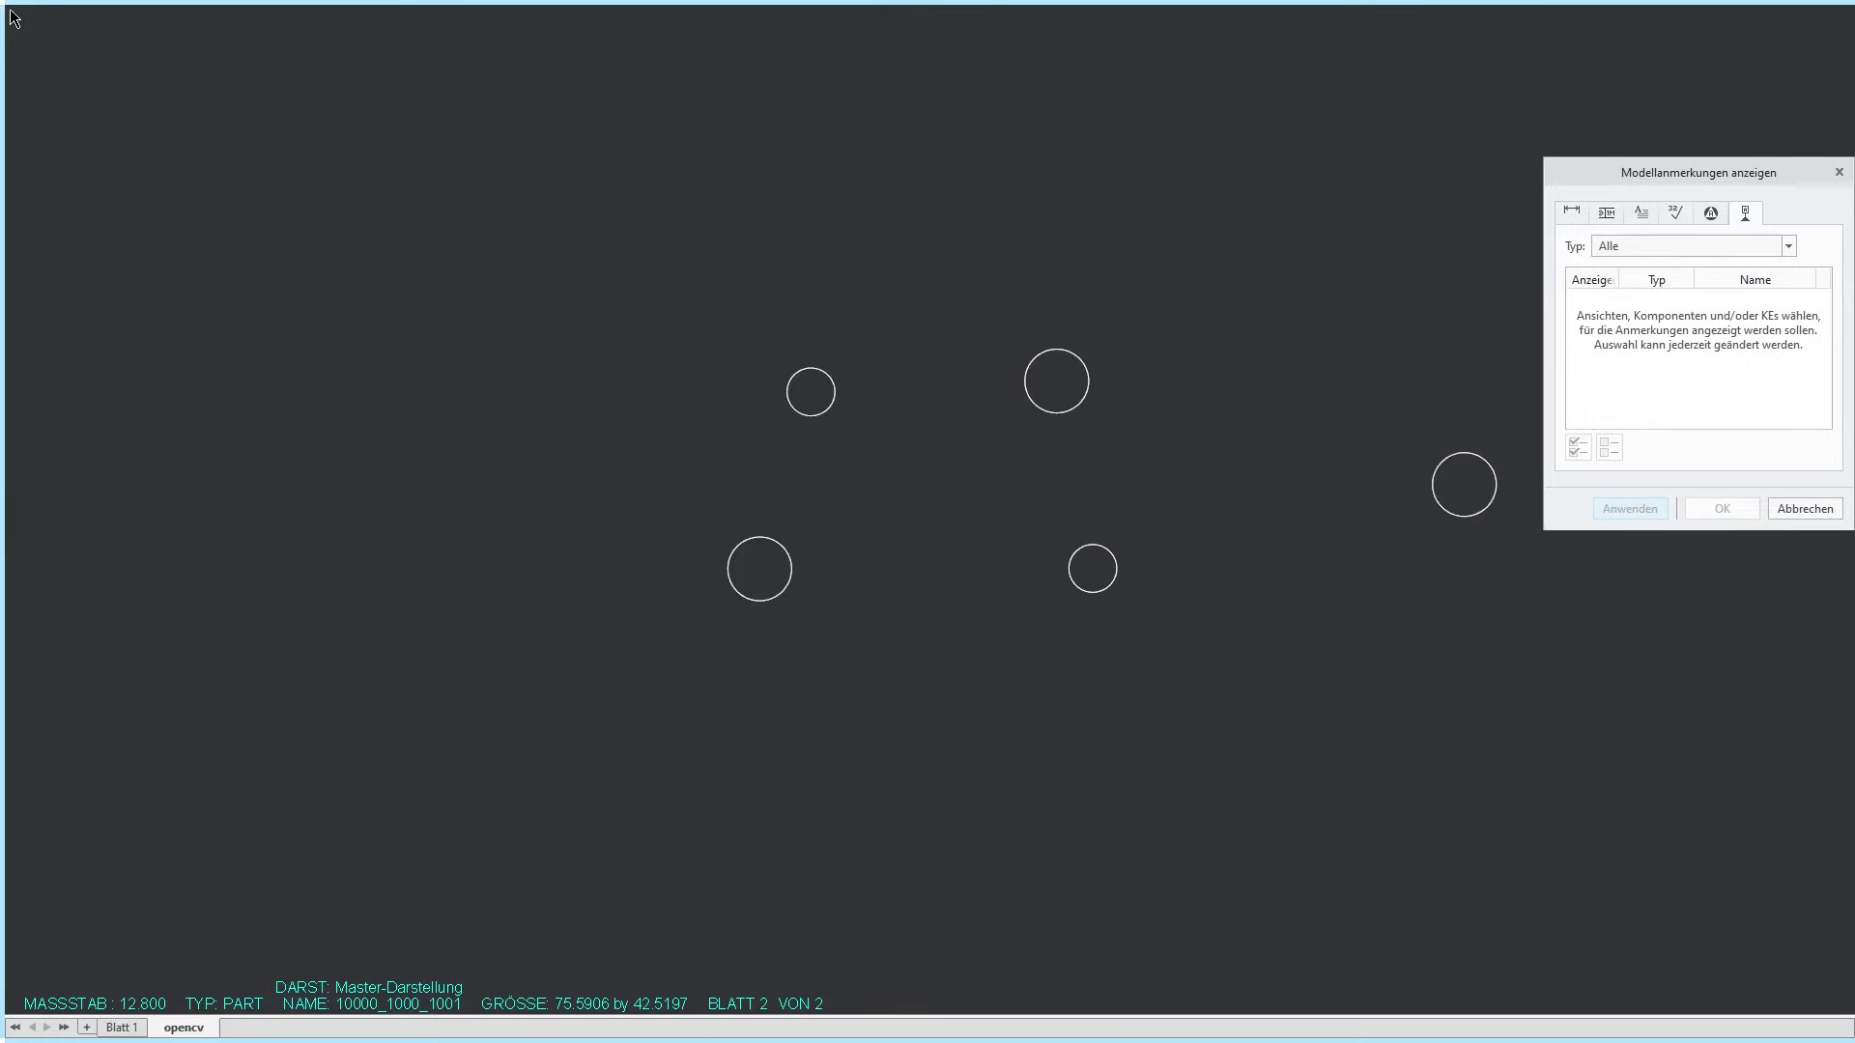
Show the centre axes of the five threaded holes in the view of the round-ended leg.
left_click(810, 392)
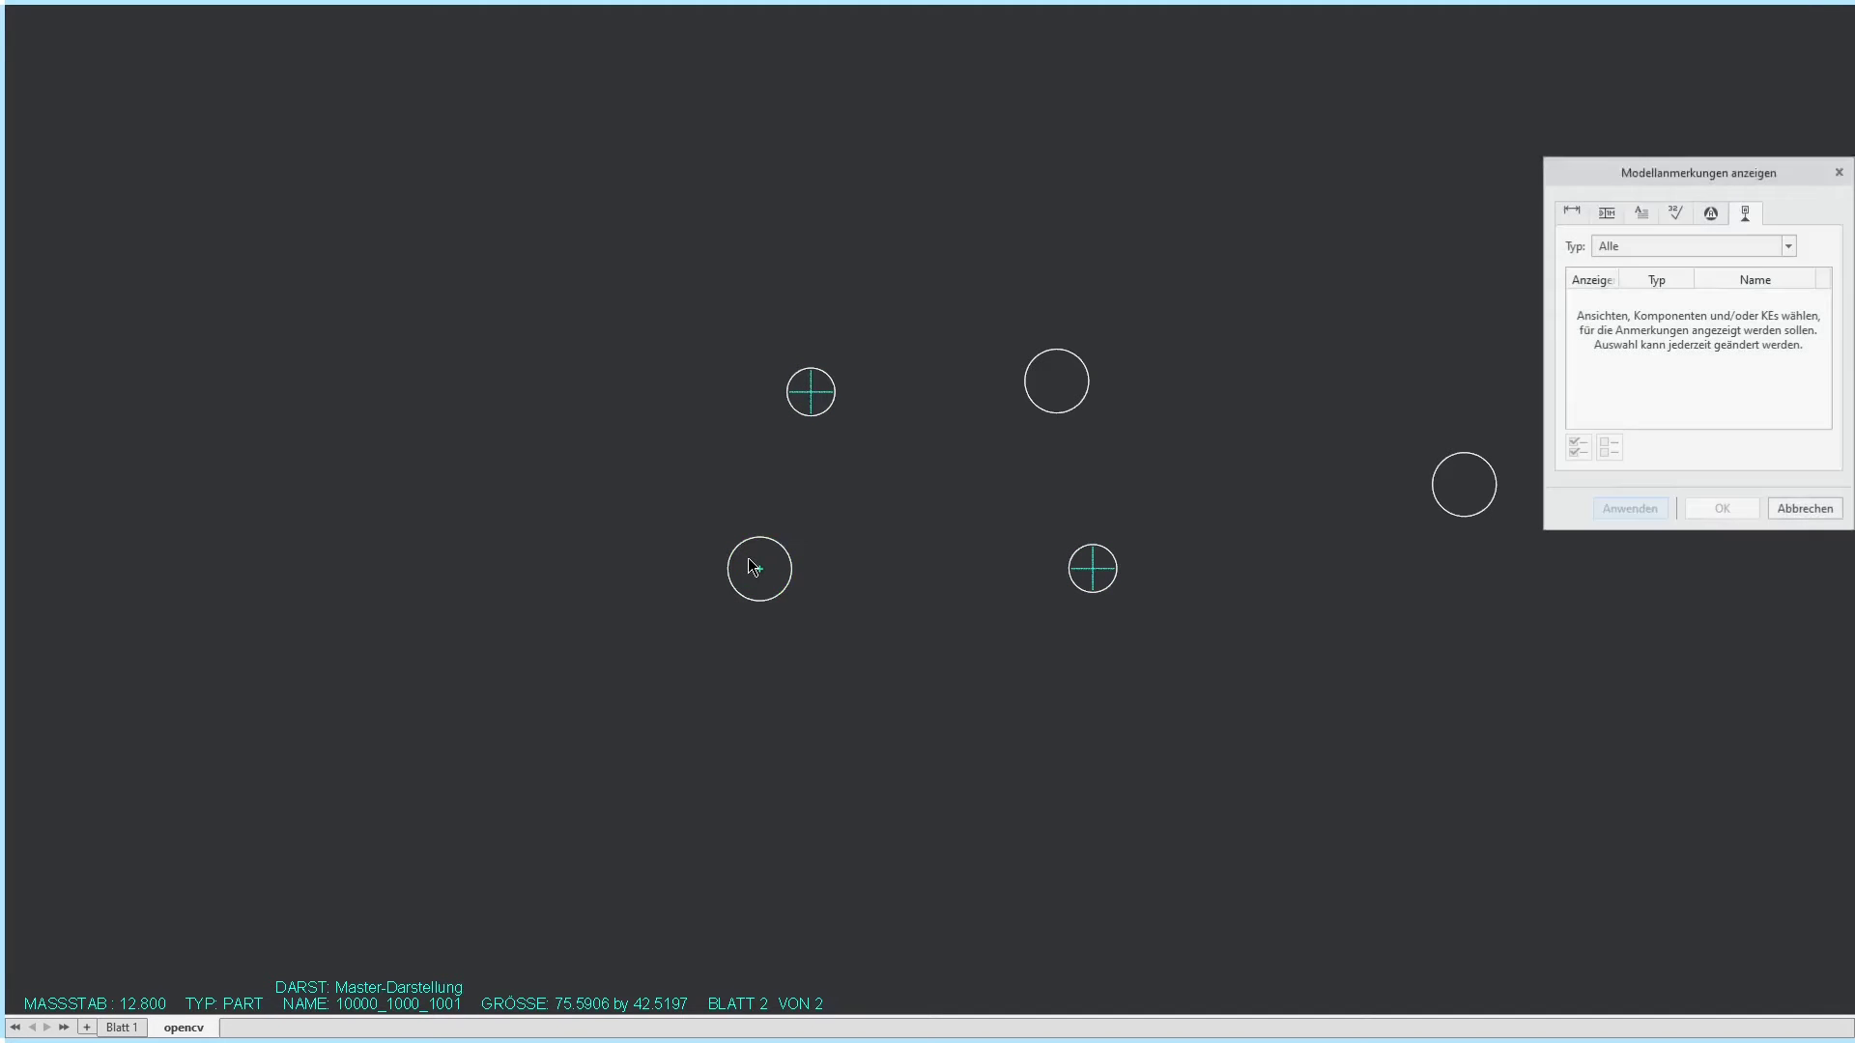
left_click(1462, 483, "ctrl")
left_click(1043, 375, "ctrl")
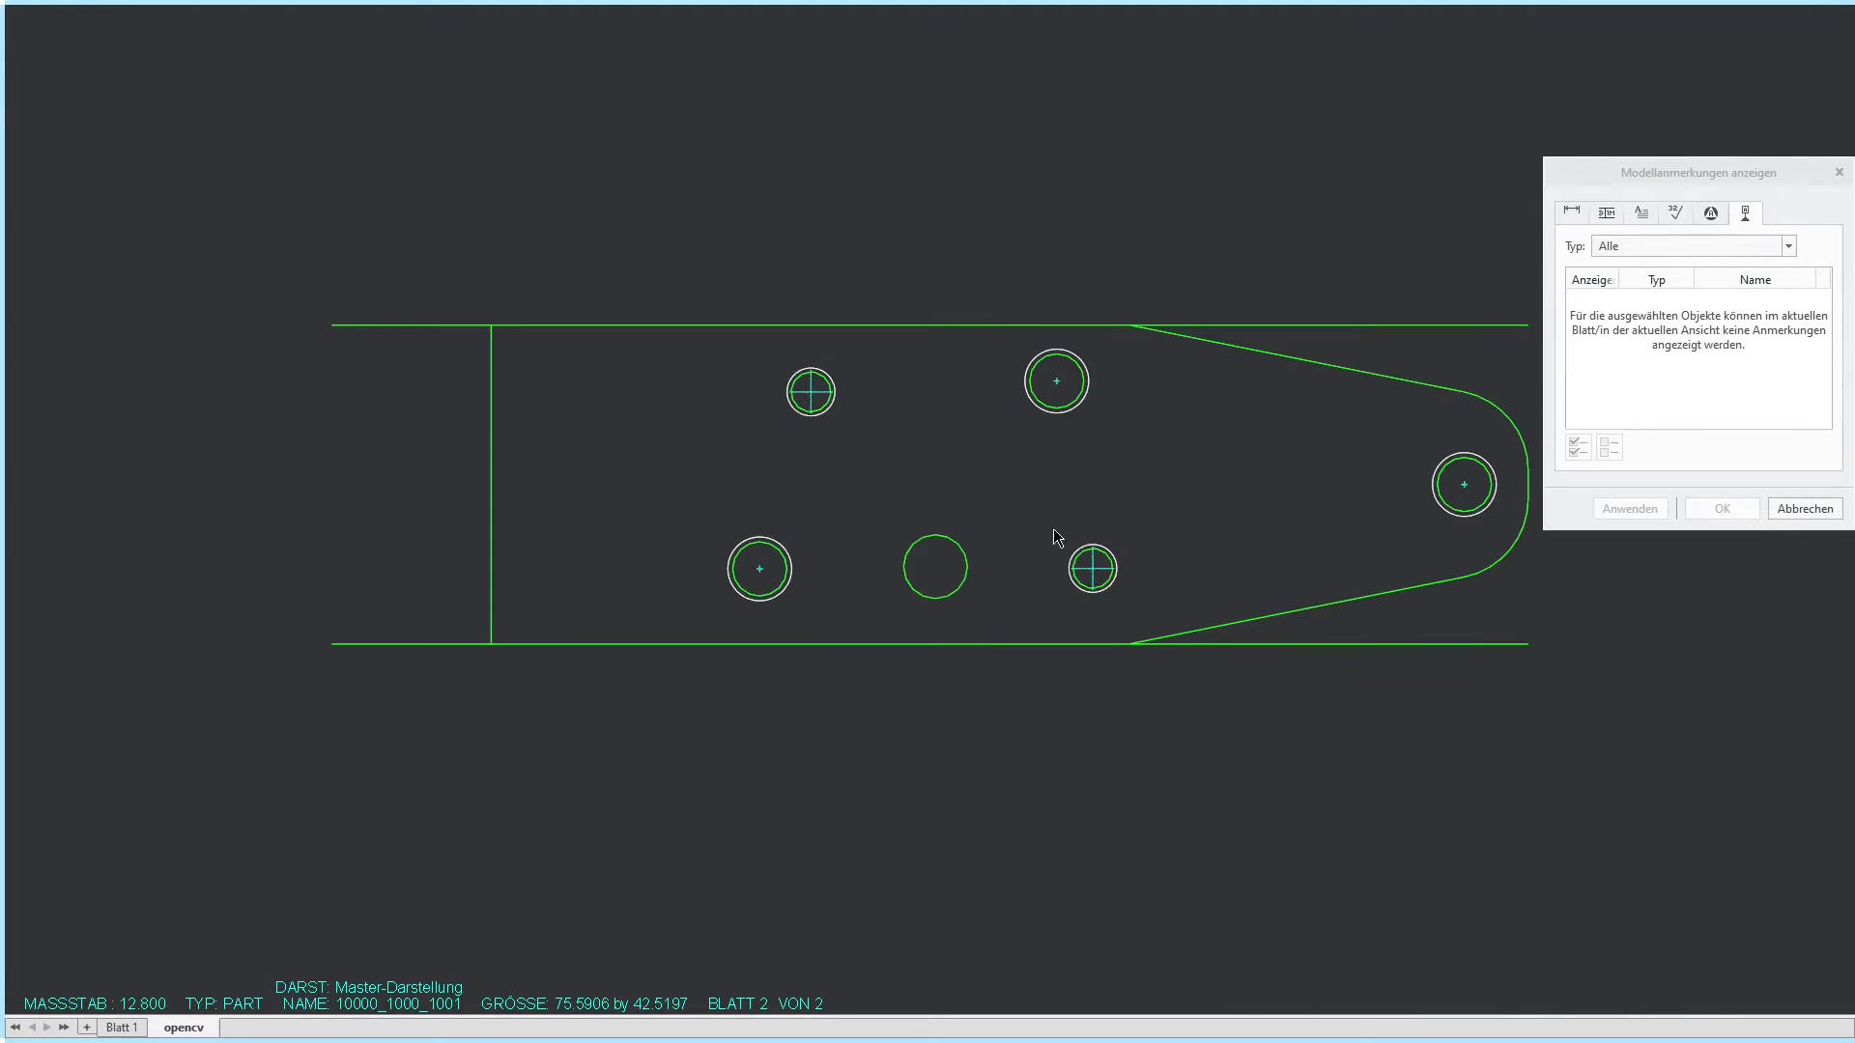
Add thread diameter dimensions to one M6 hole and one M8 hole in the round-ended leg's view.
left_click(797, 381)
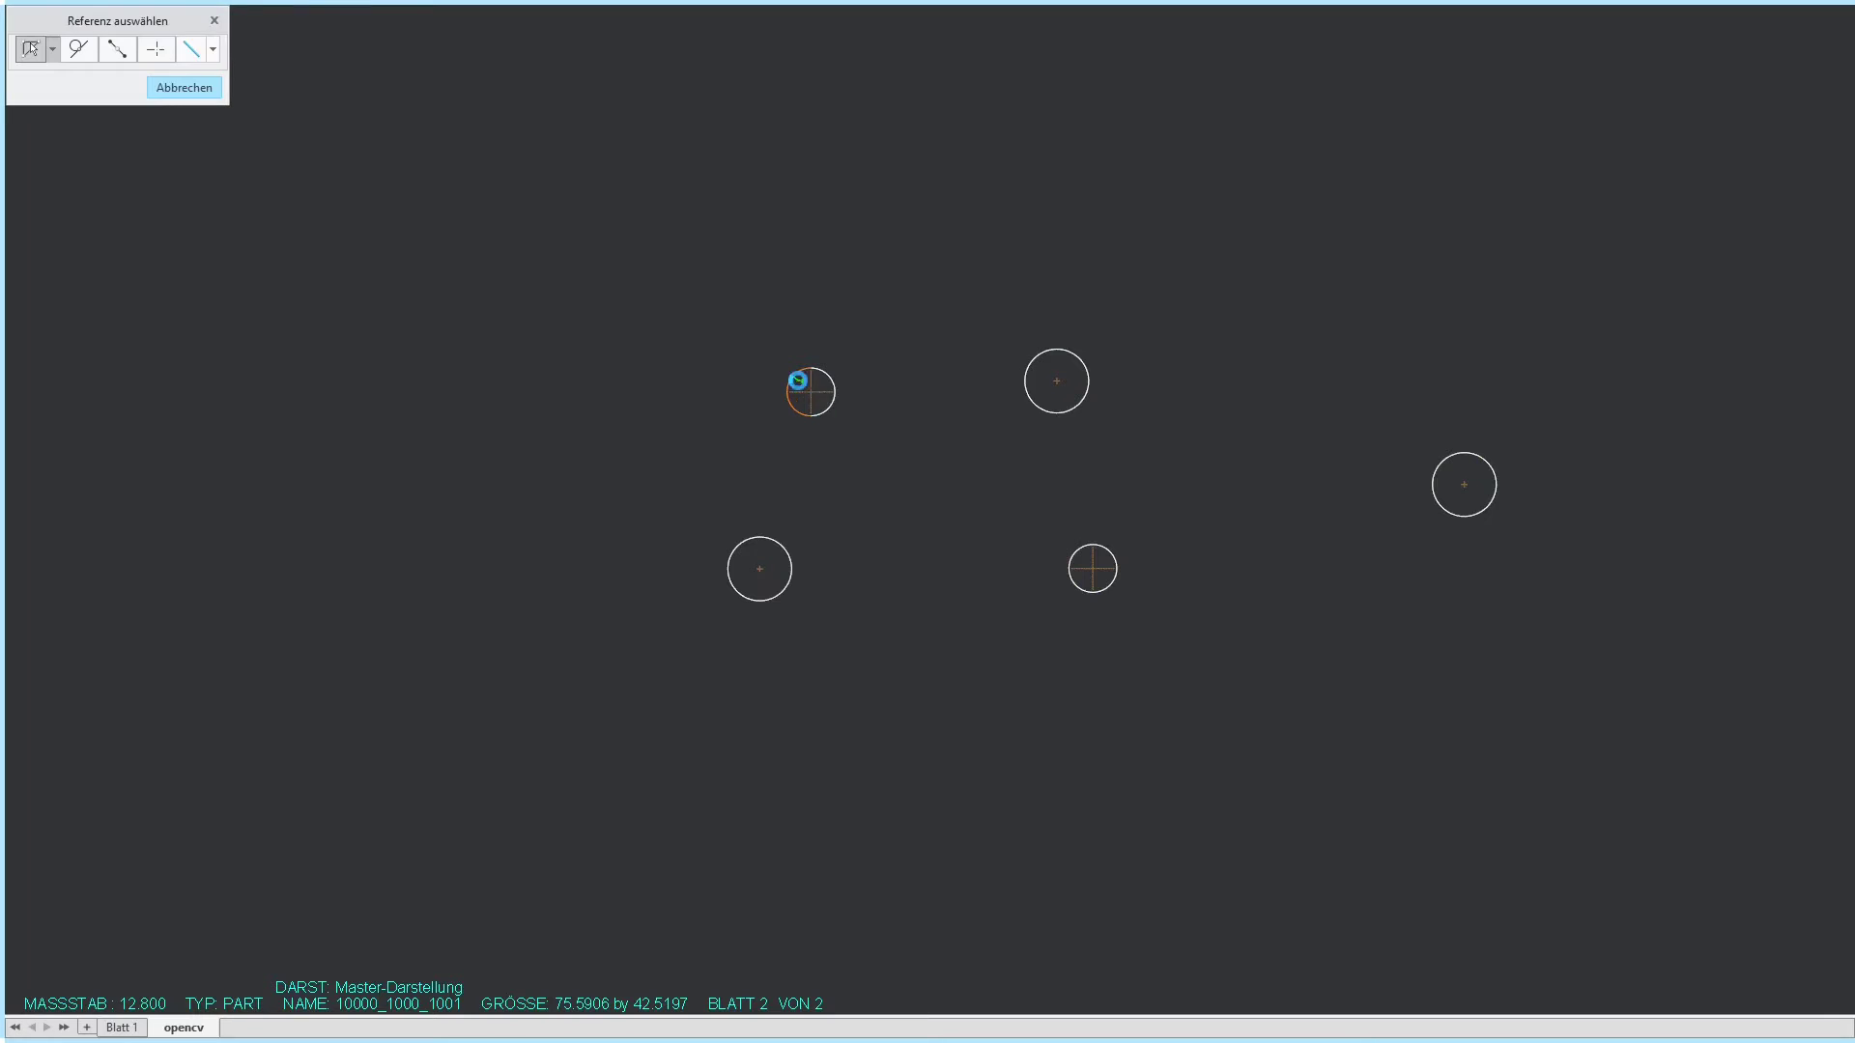
middle_click(797, 381)
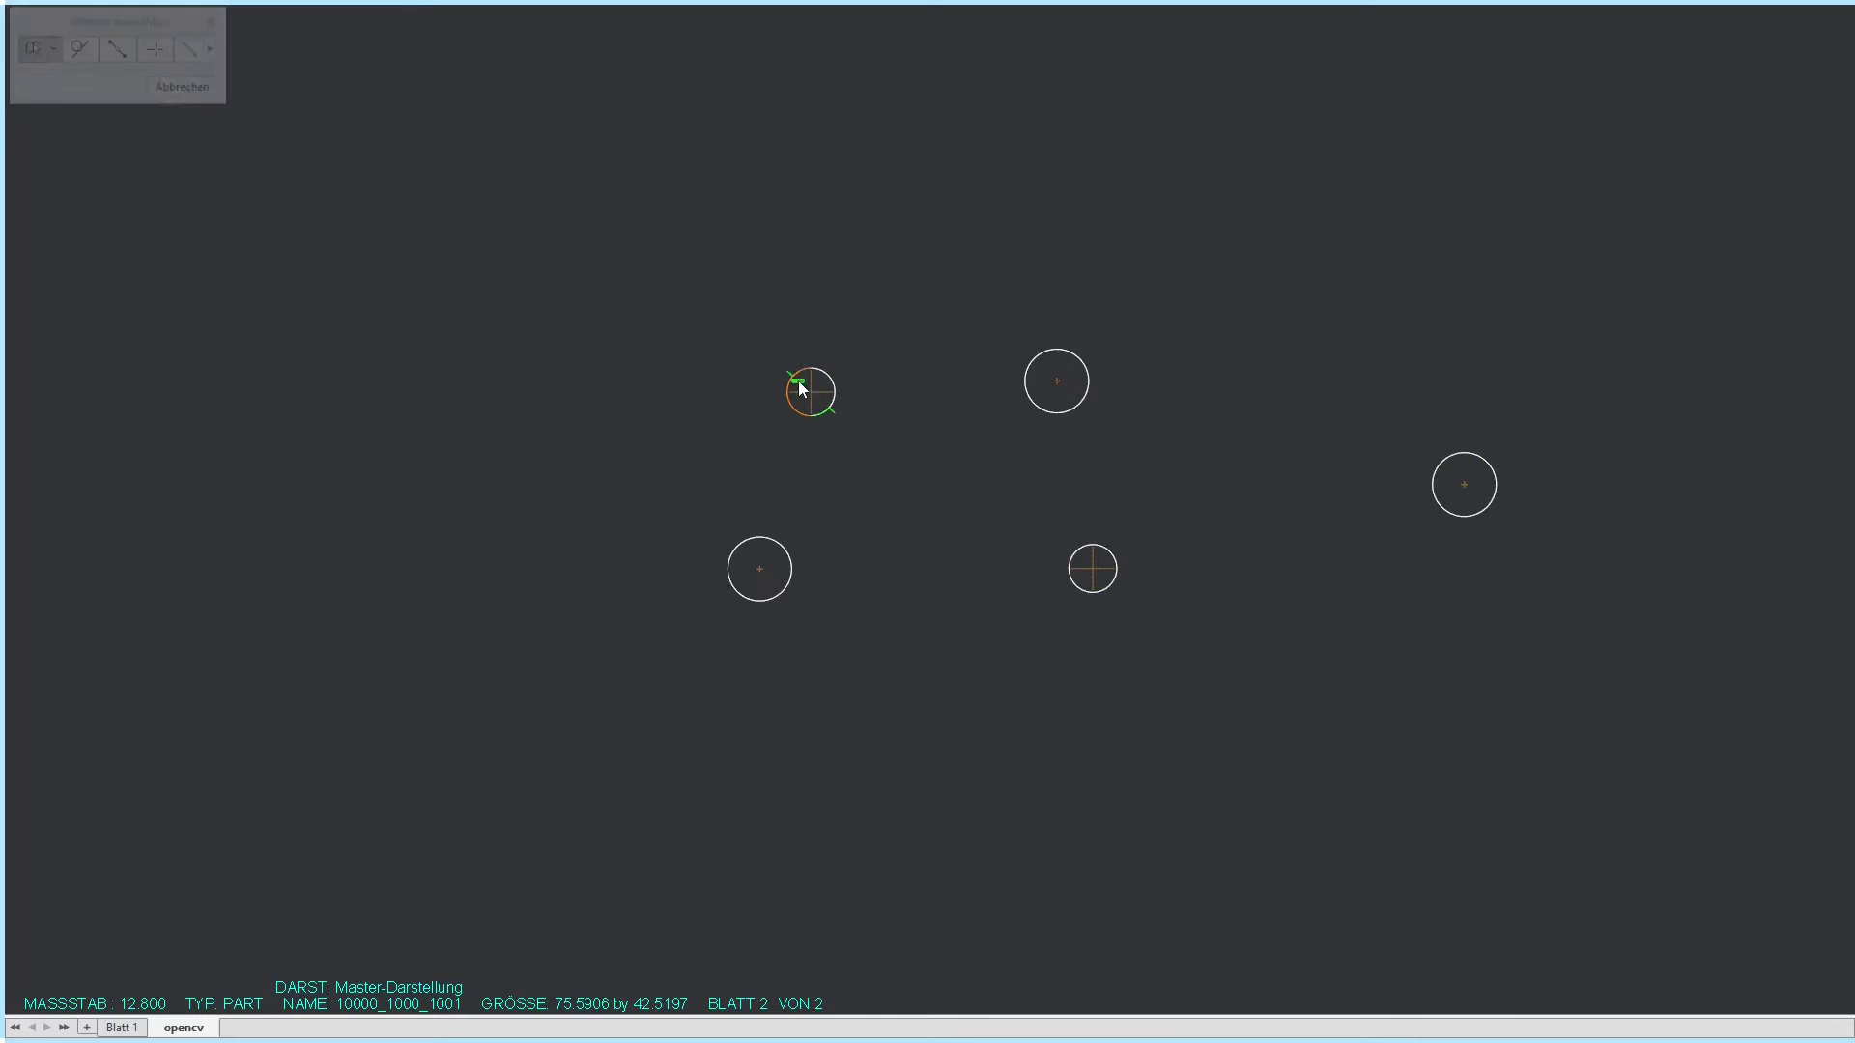
left_click(748, 558)
middle_click(748, 559)
key("F11")
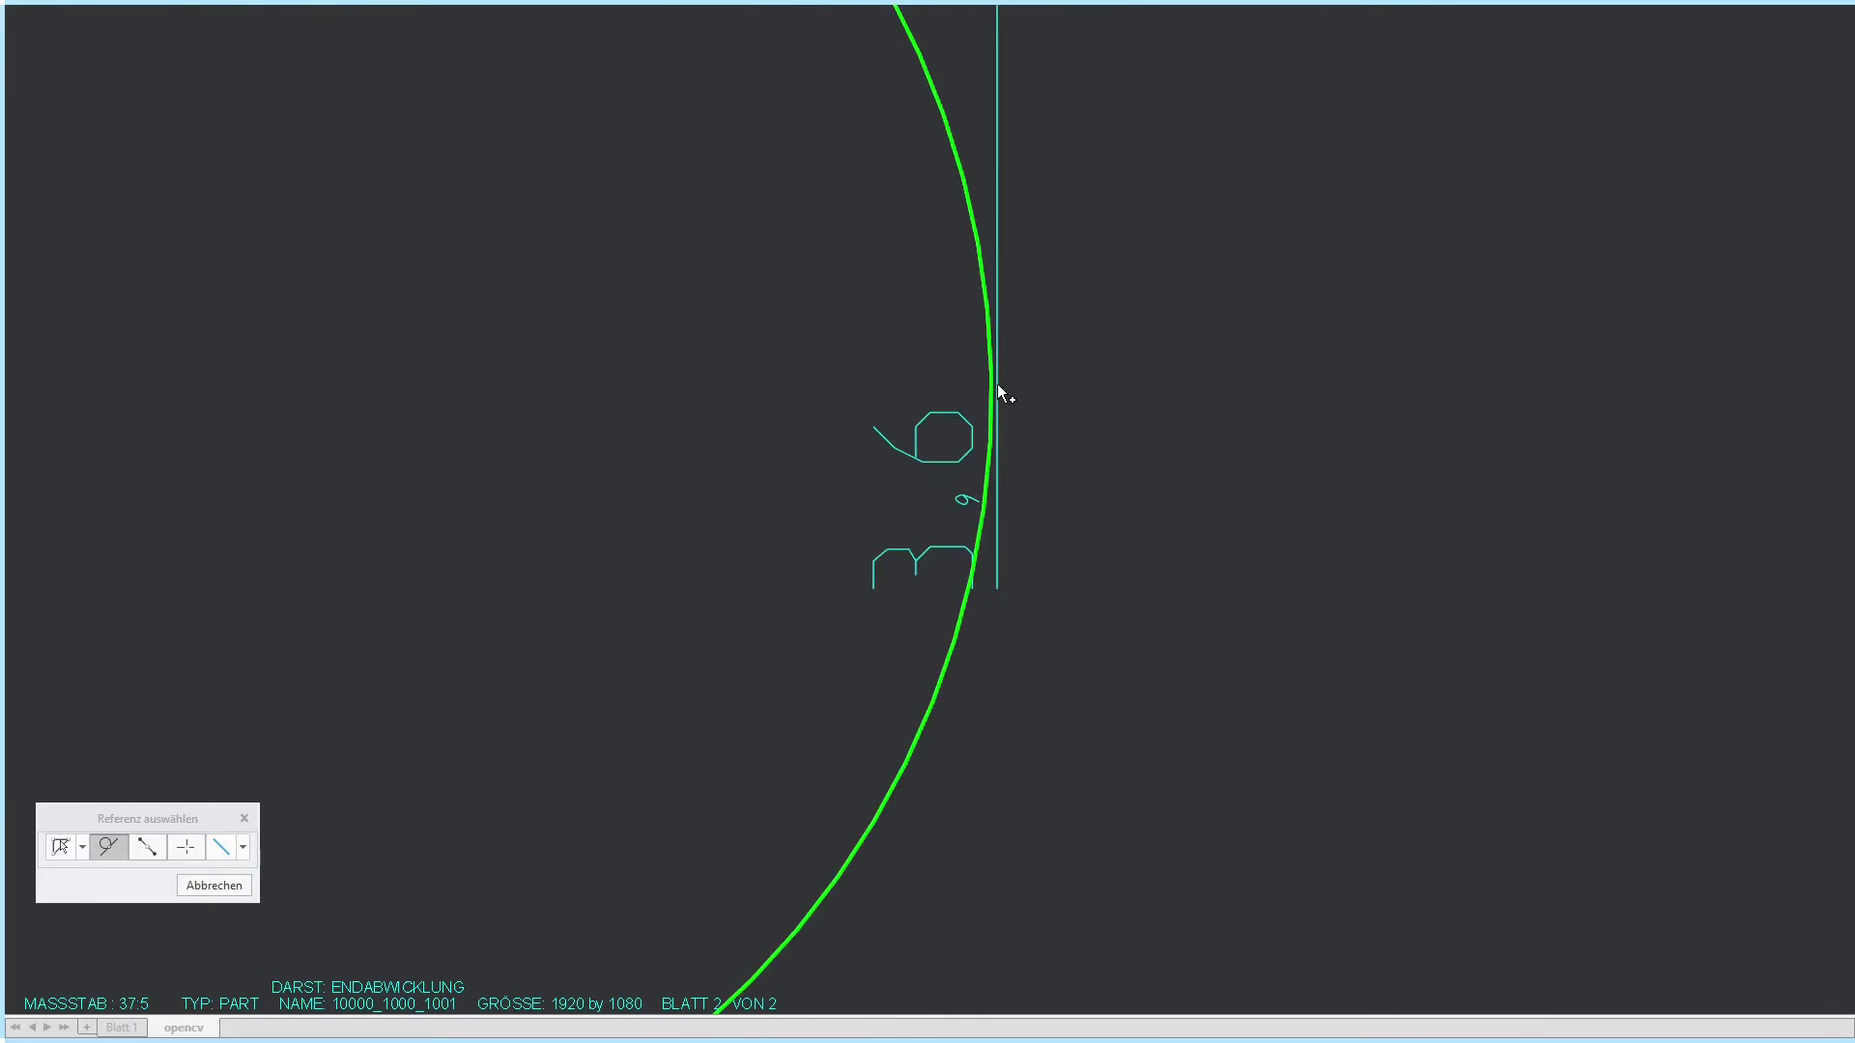
Dimension the overall length and the width of the flat pattern view.
left_click(998, 384, "ctrl")
middle_click(930, 580)
left_click(930, 580)
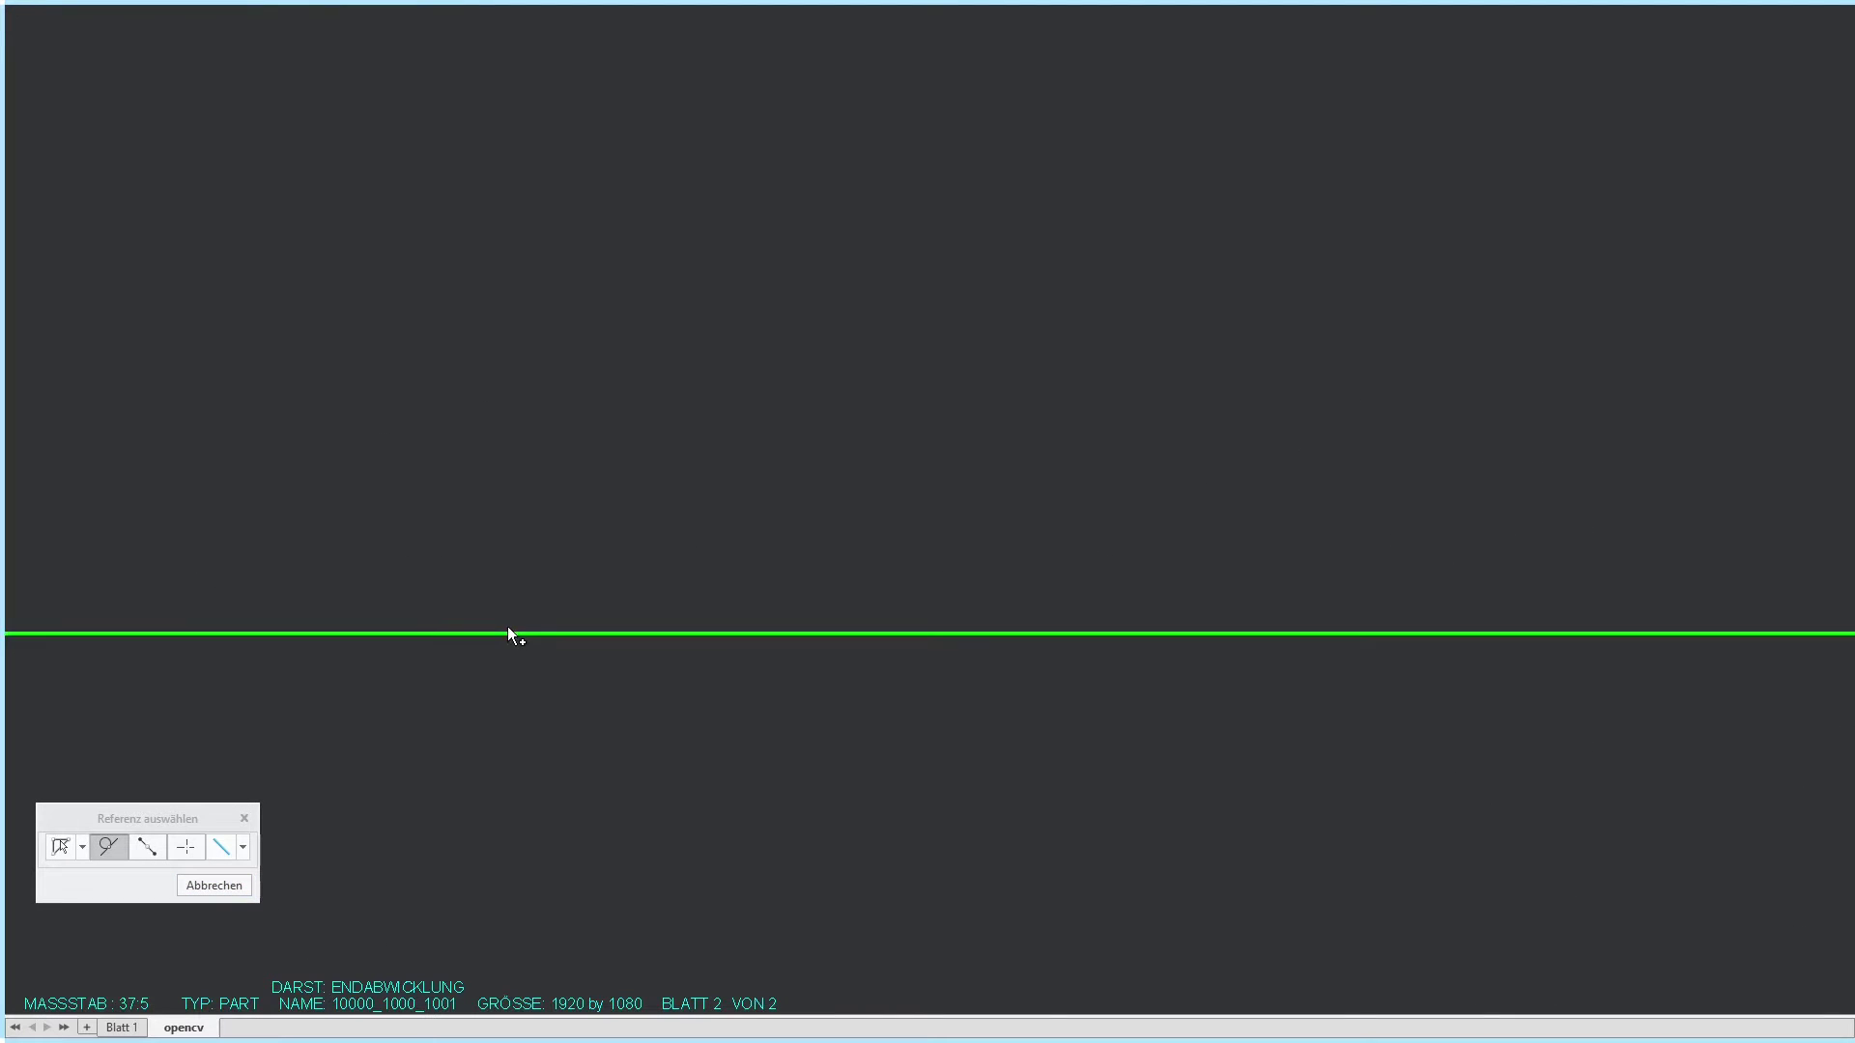
left_click(508, 628)
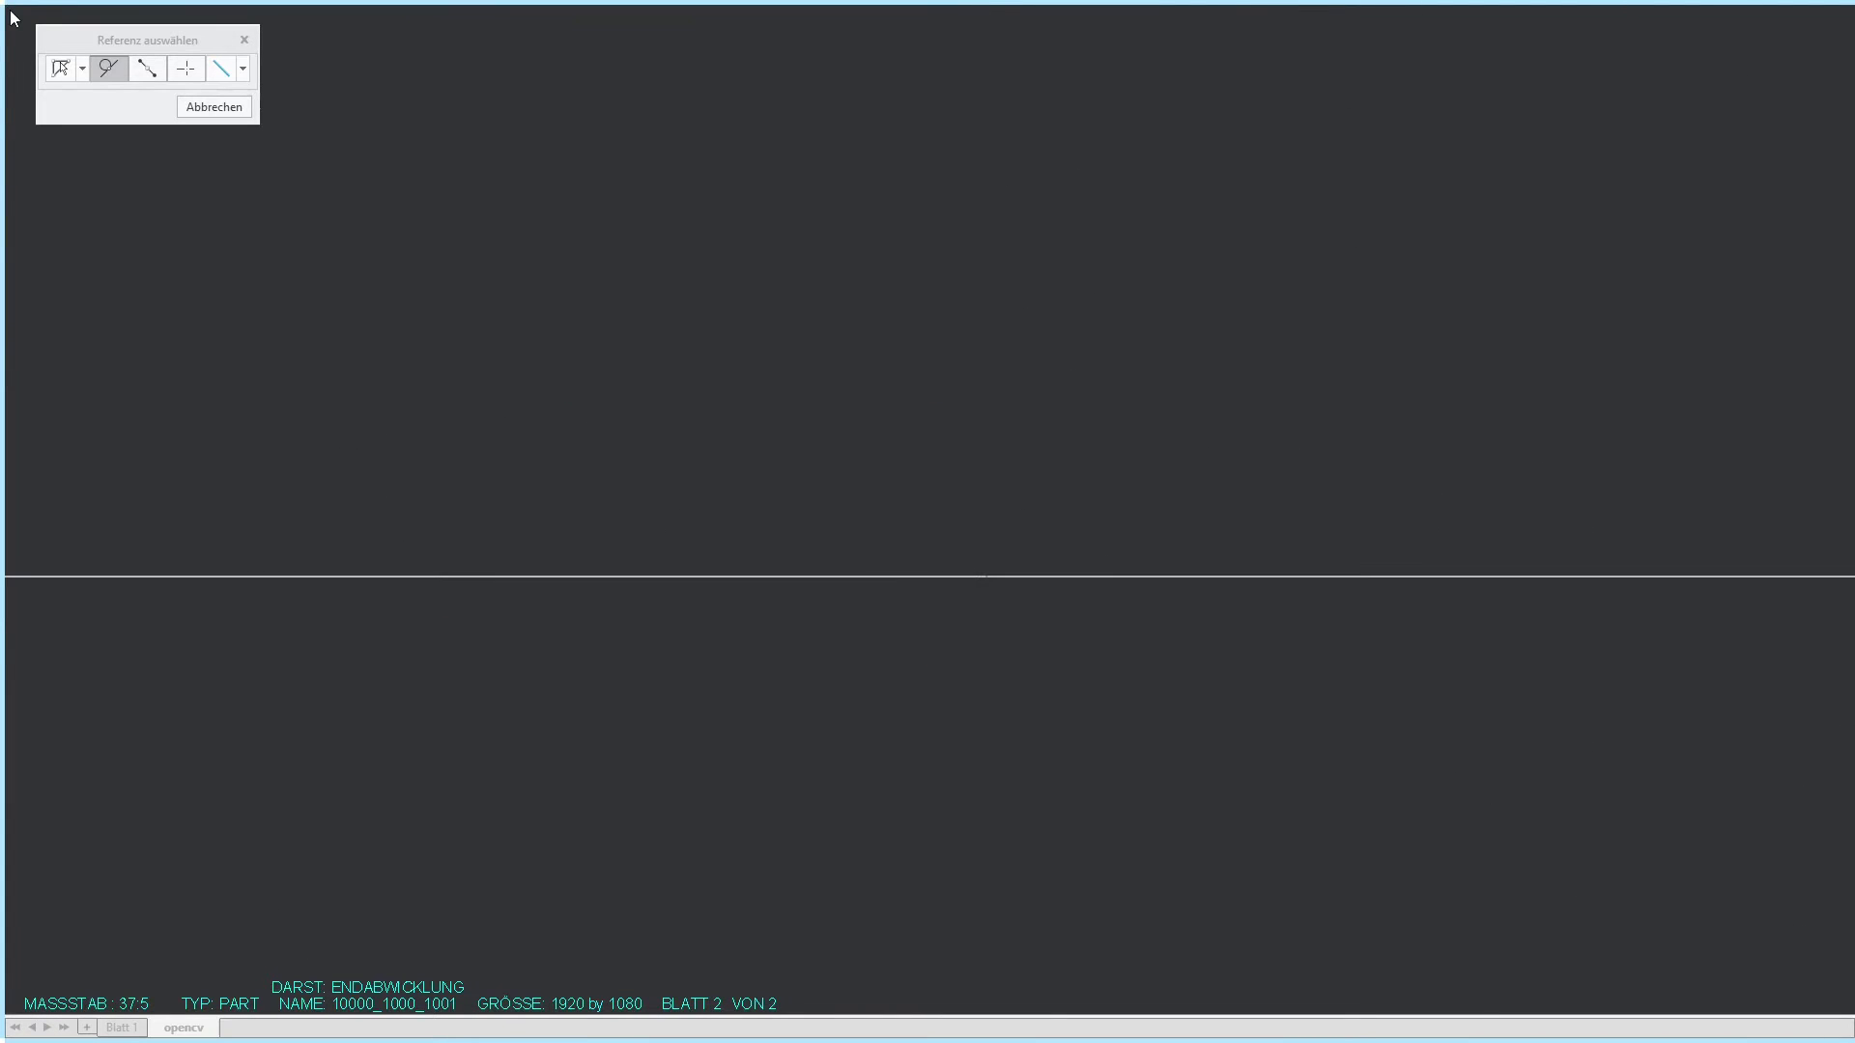
left_click(510, 382)
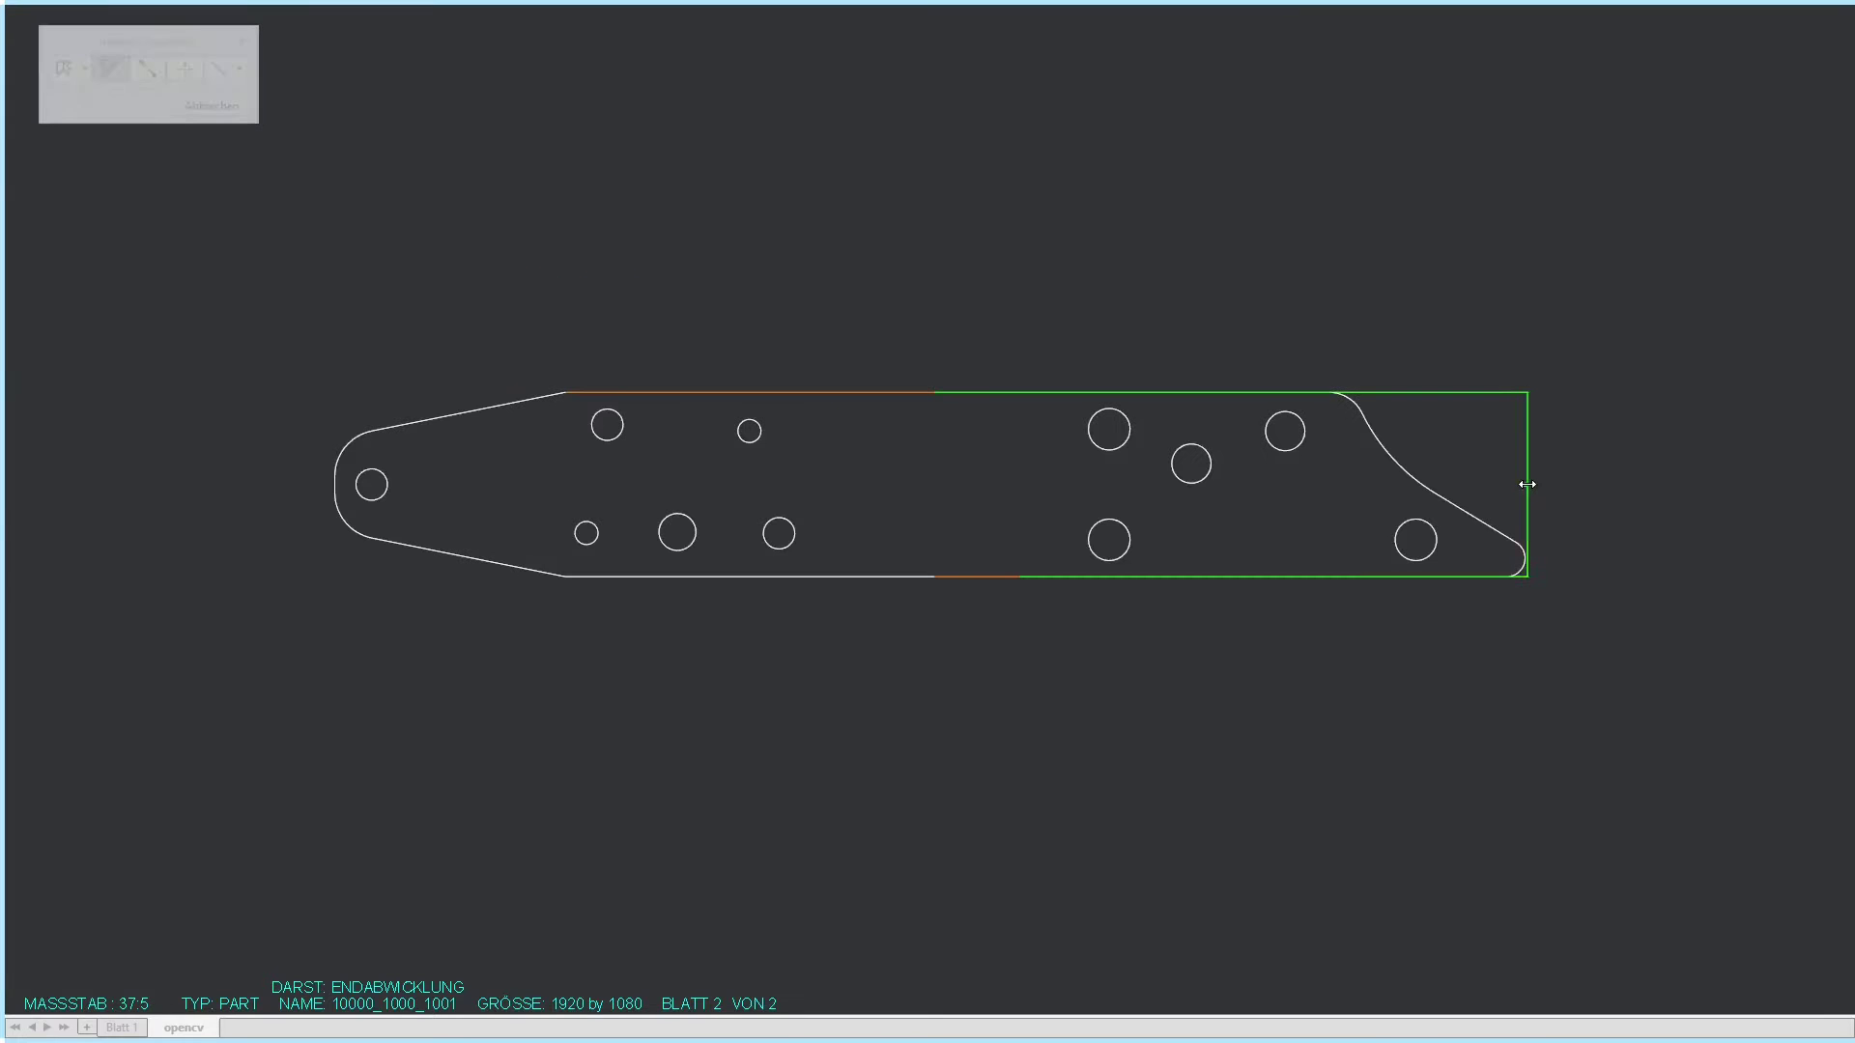
left_click(1528, 485)
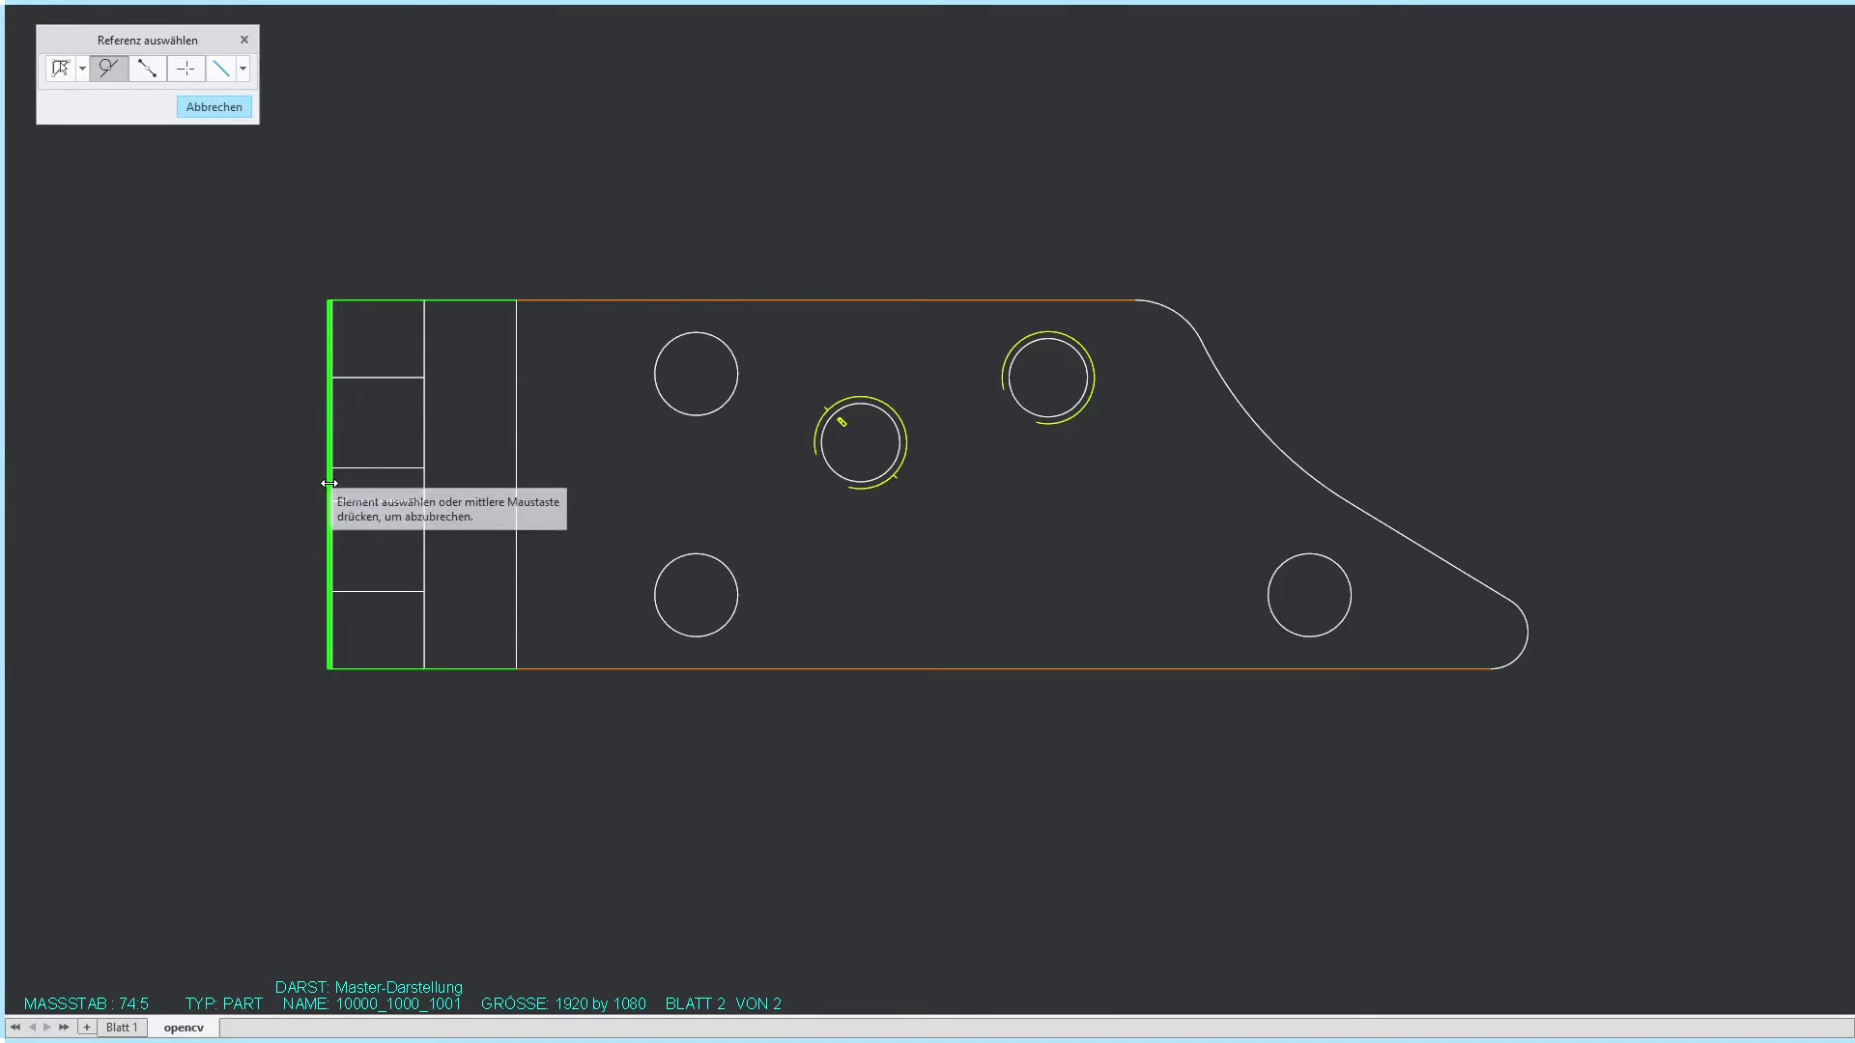
Dimension the width of the tapered leg's view and the overall horizontal length of the L-shaped profile view.
left_click(331, 492)
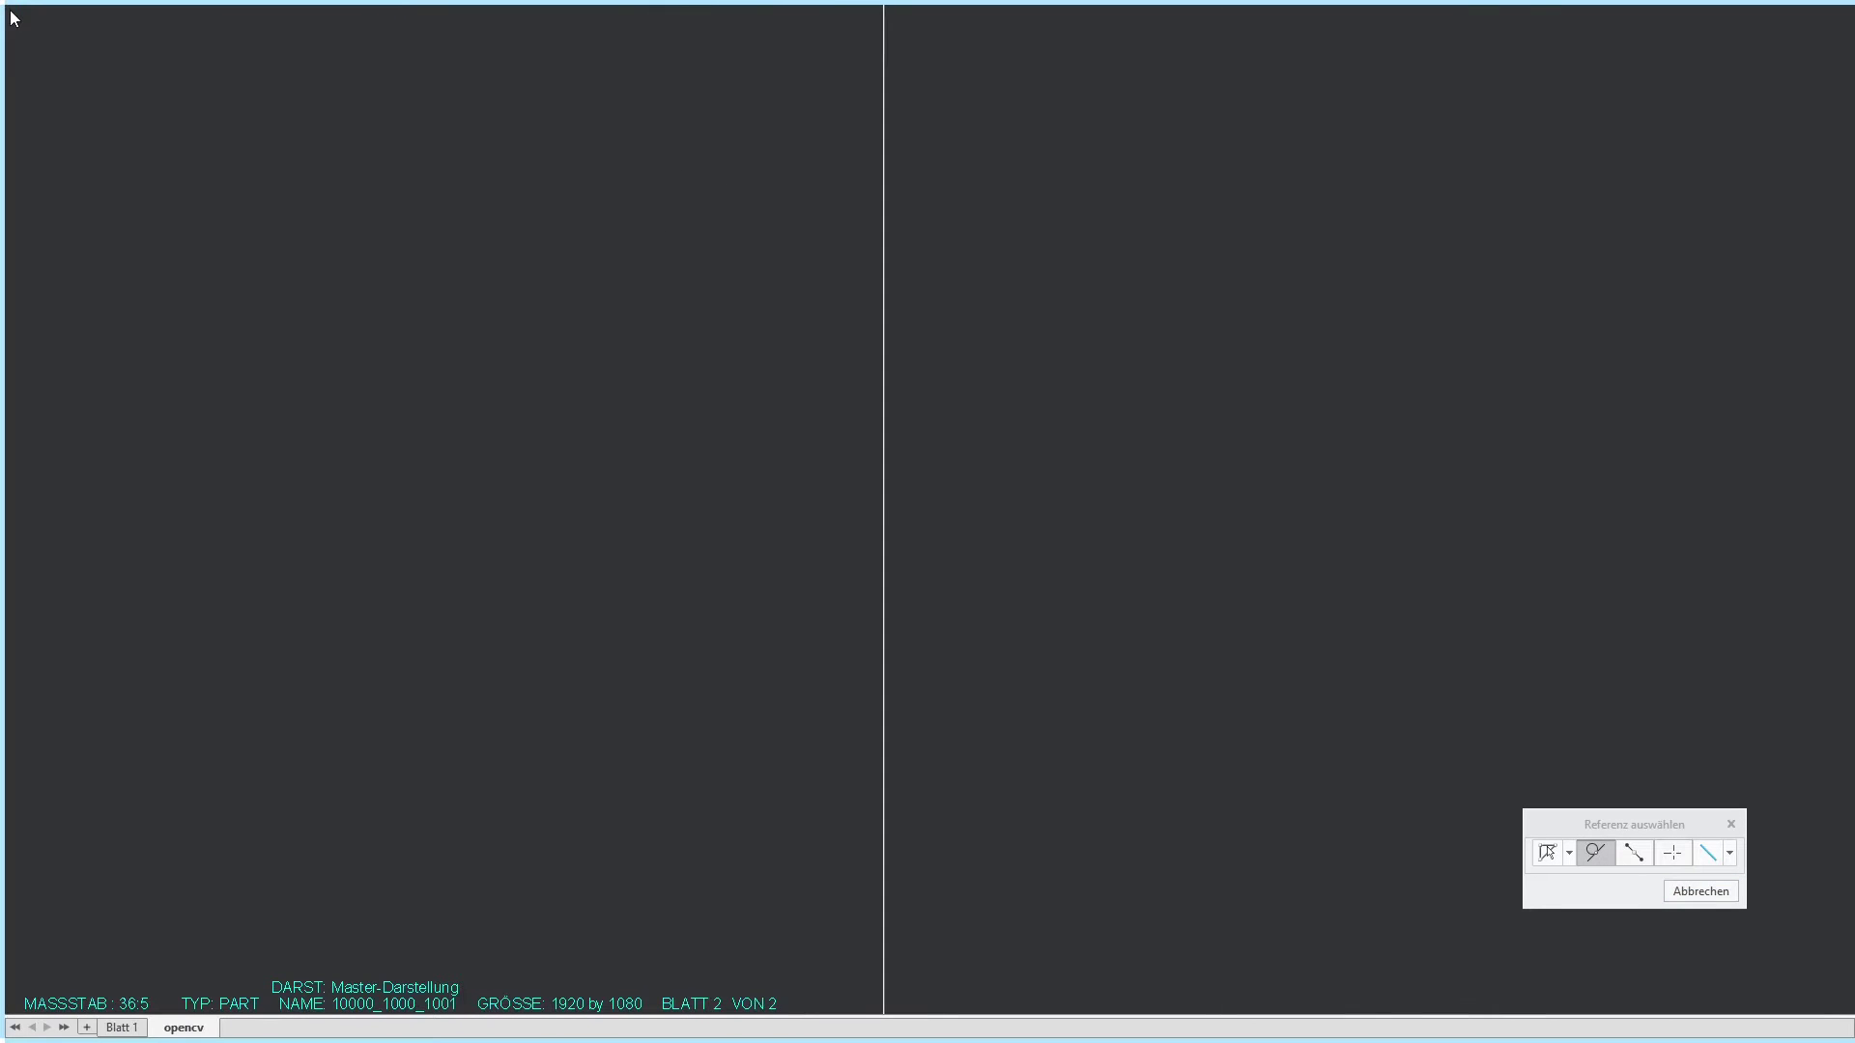
left_click(878, 500)
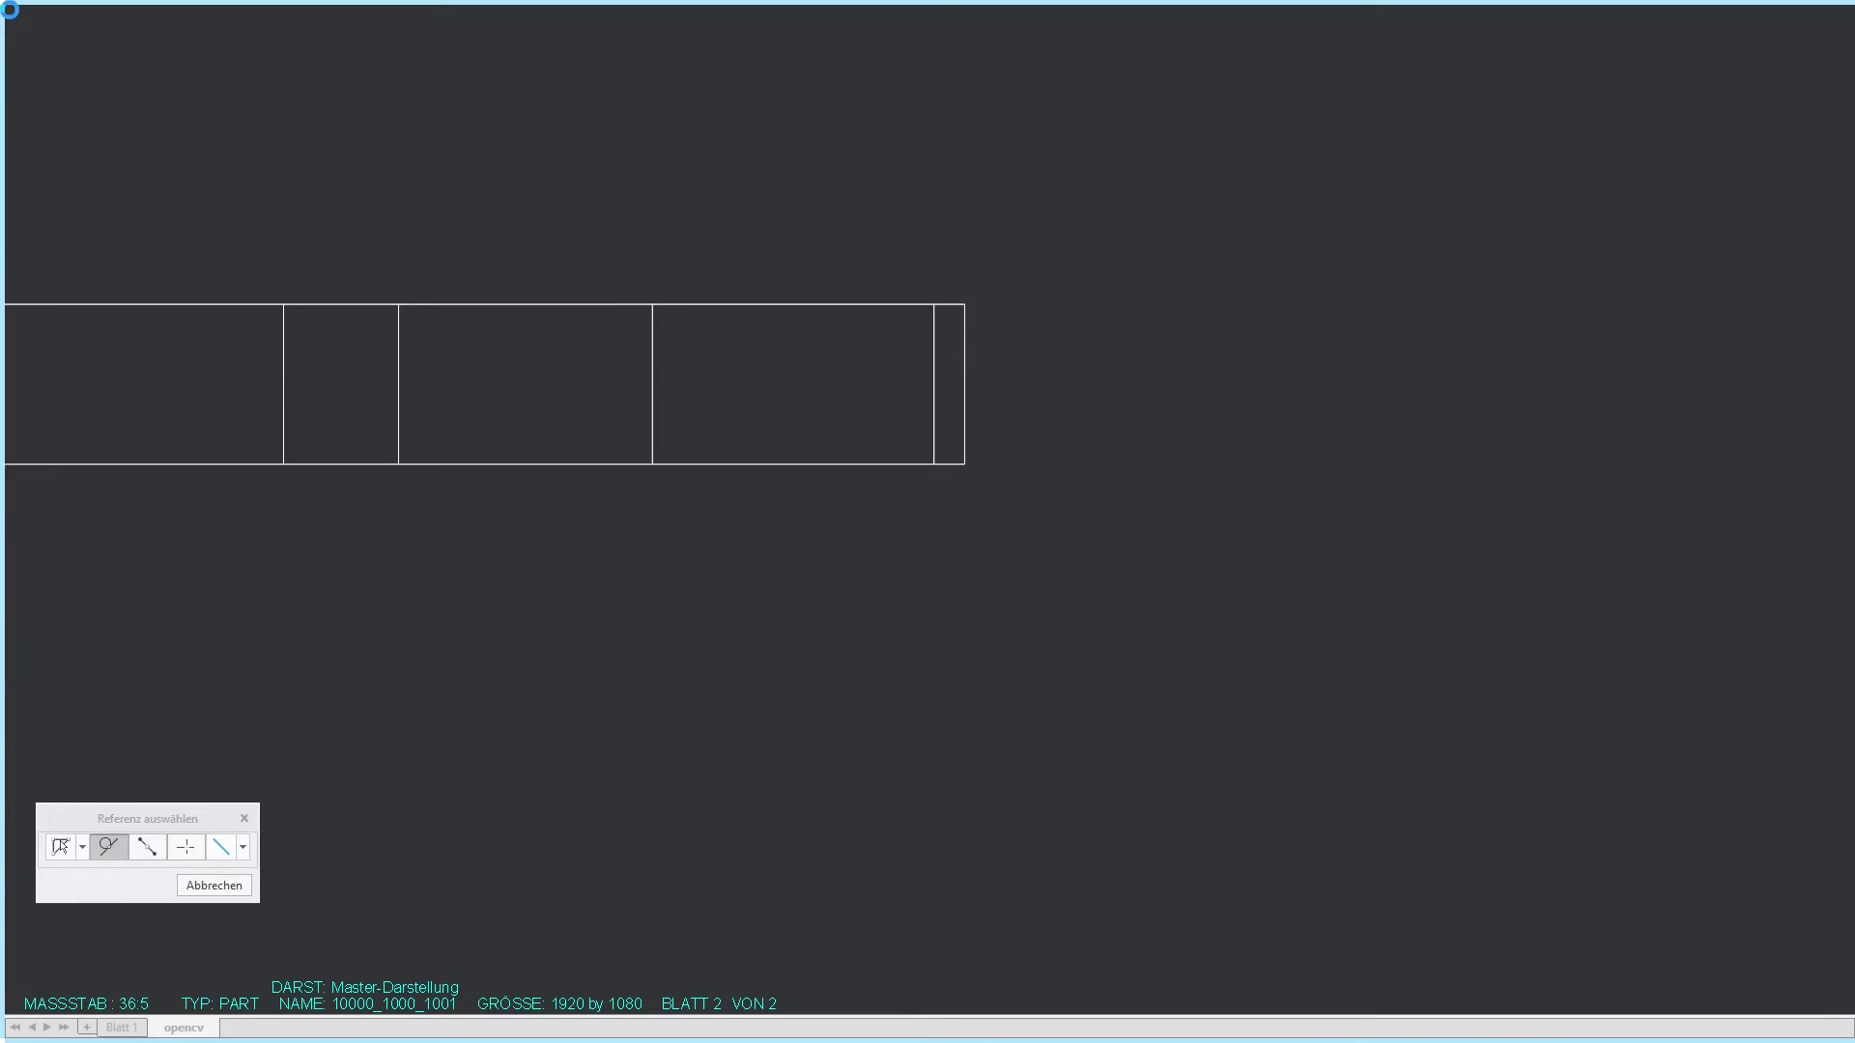
left_click(706, 748)
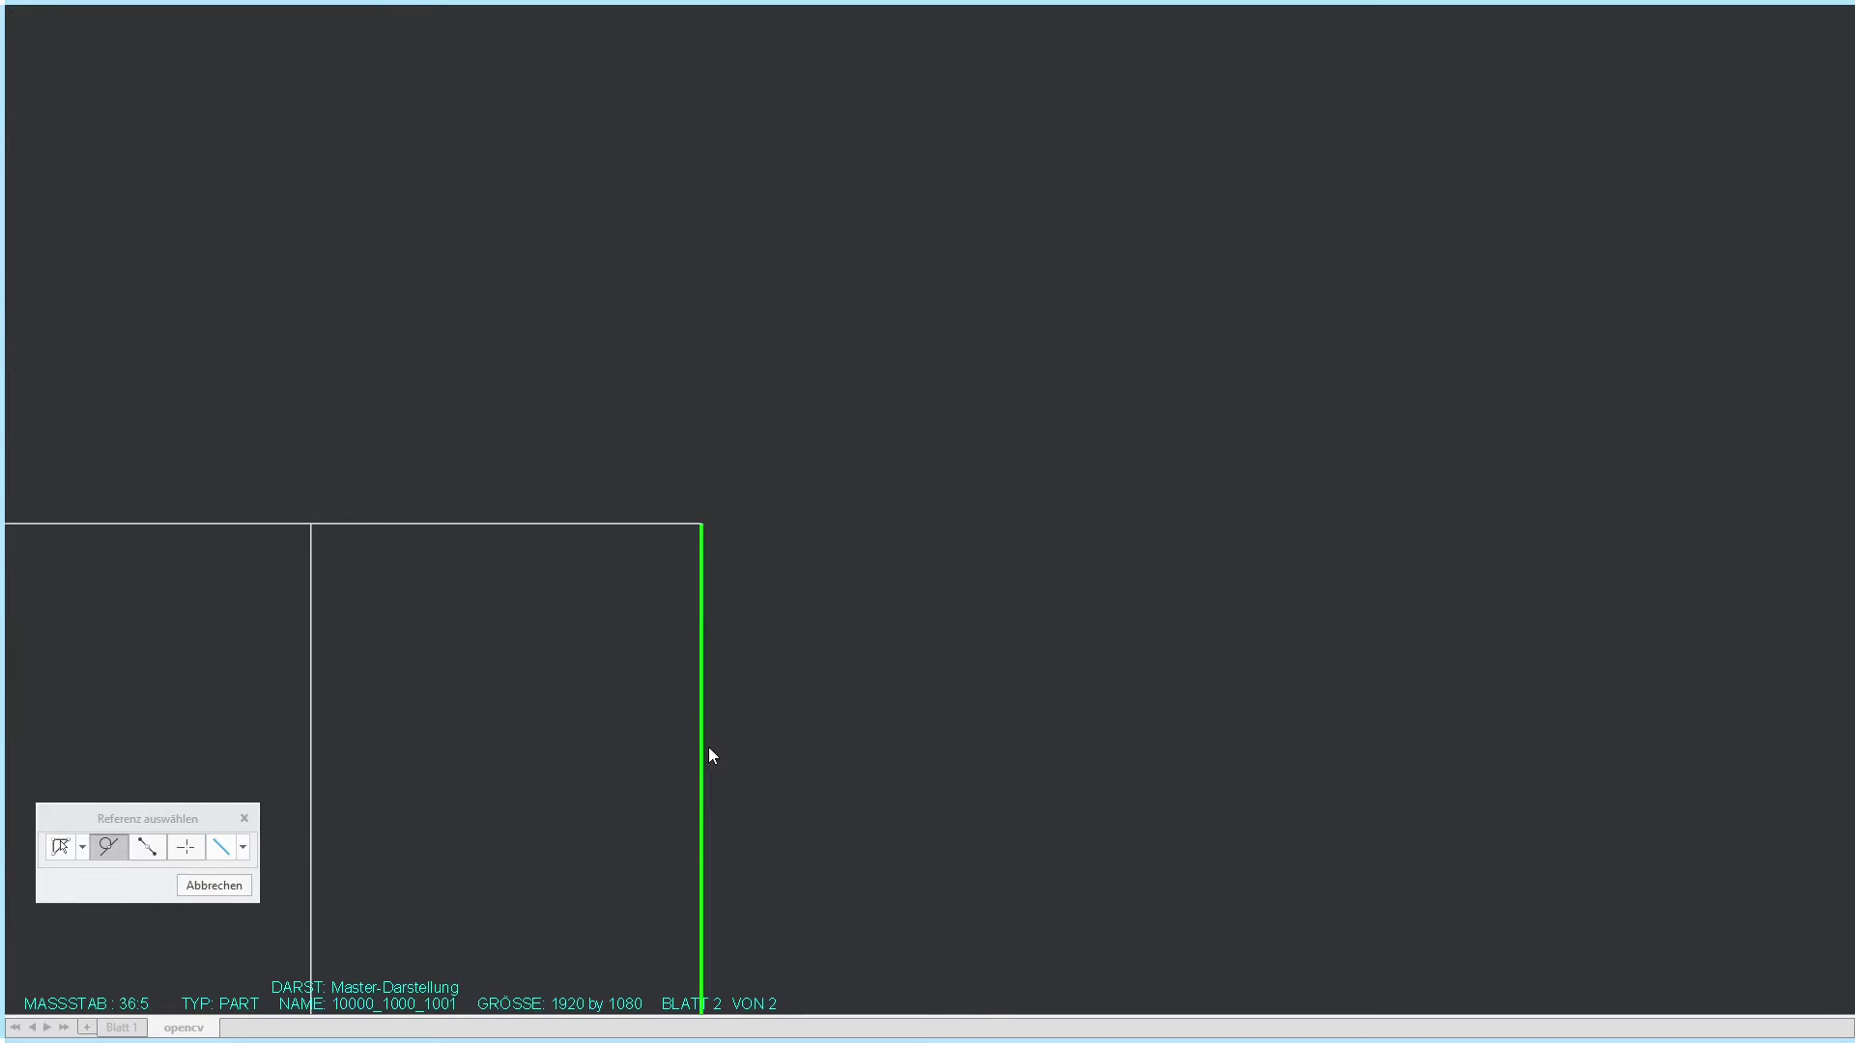
left_click(929, 146)
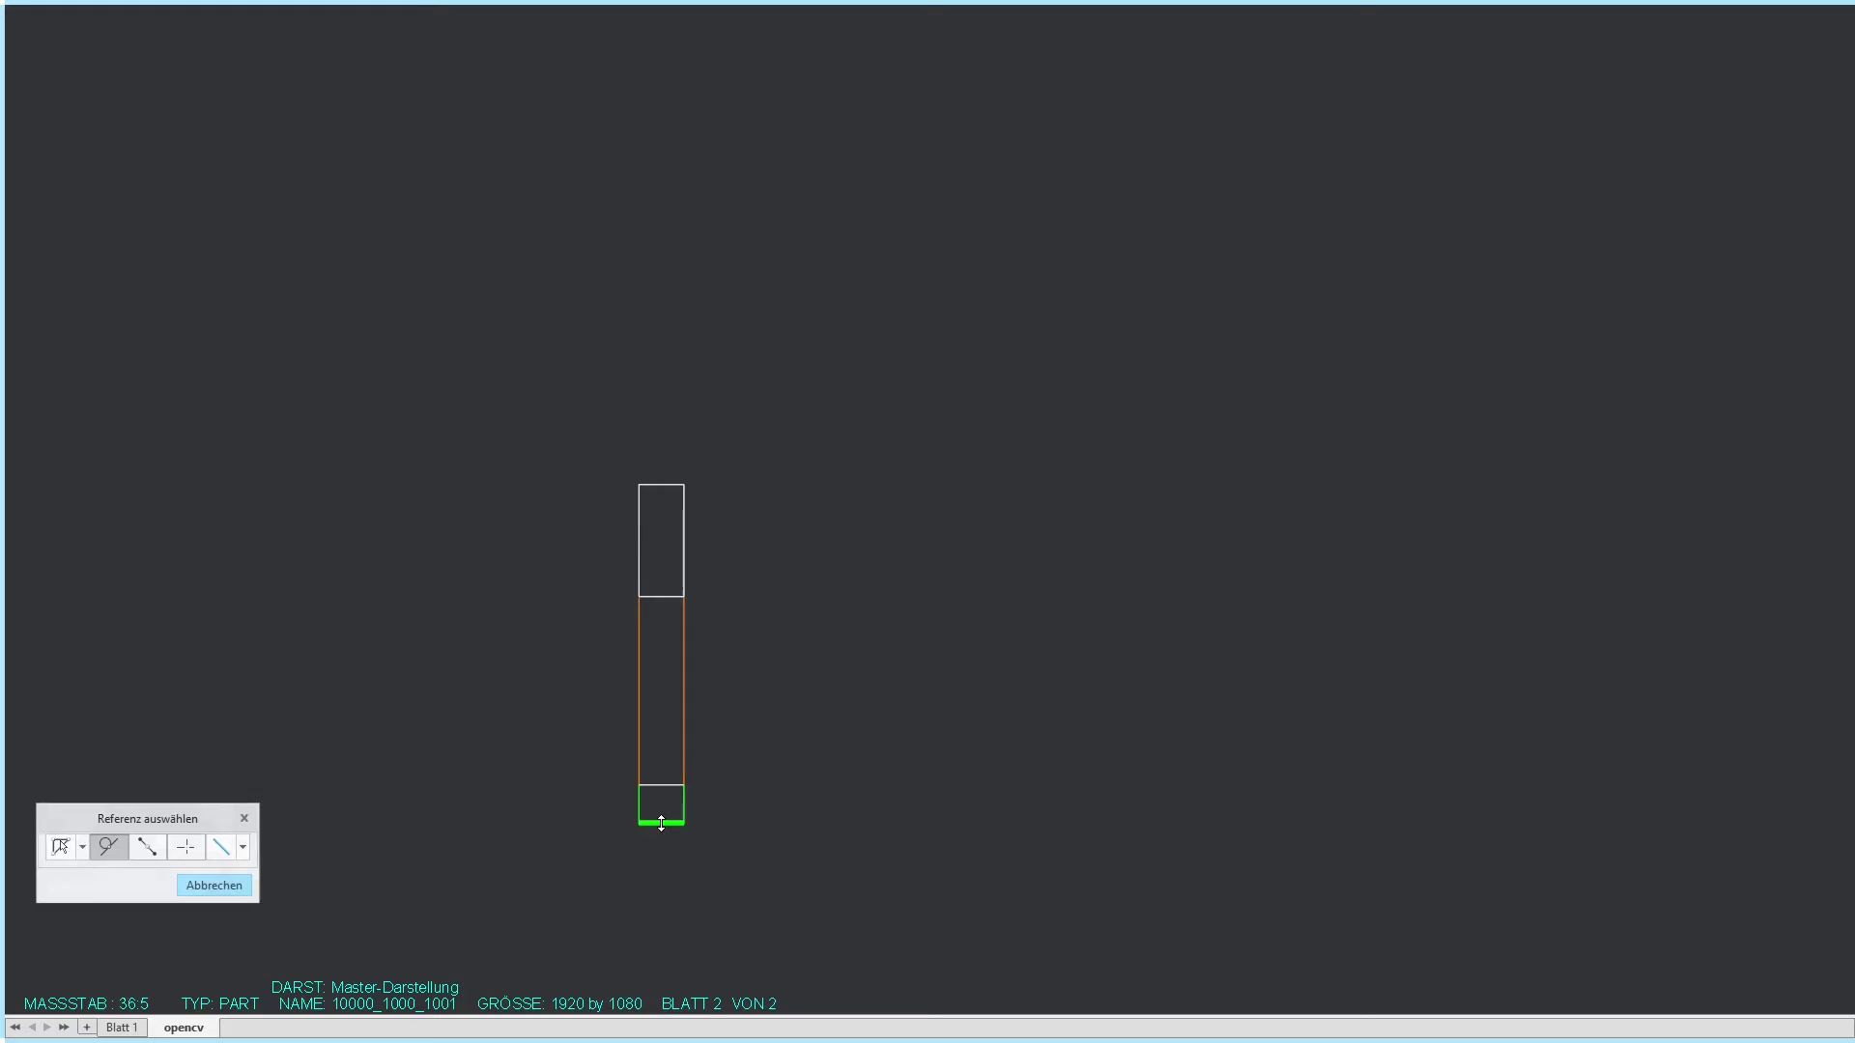
Dimension the sheet thickness and the overall height of the L-shaped profile view.
left_click(661, 823)
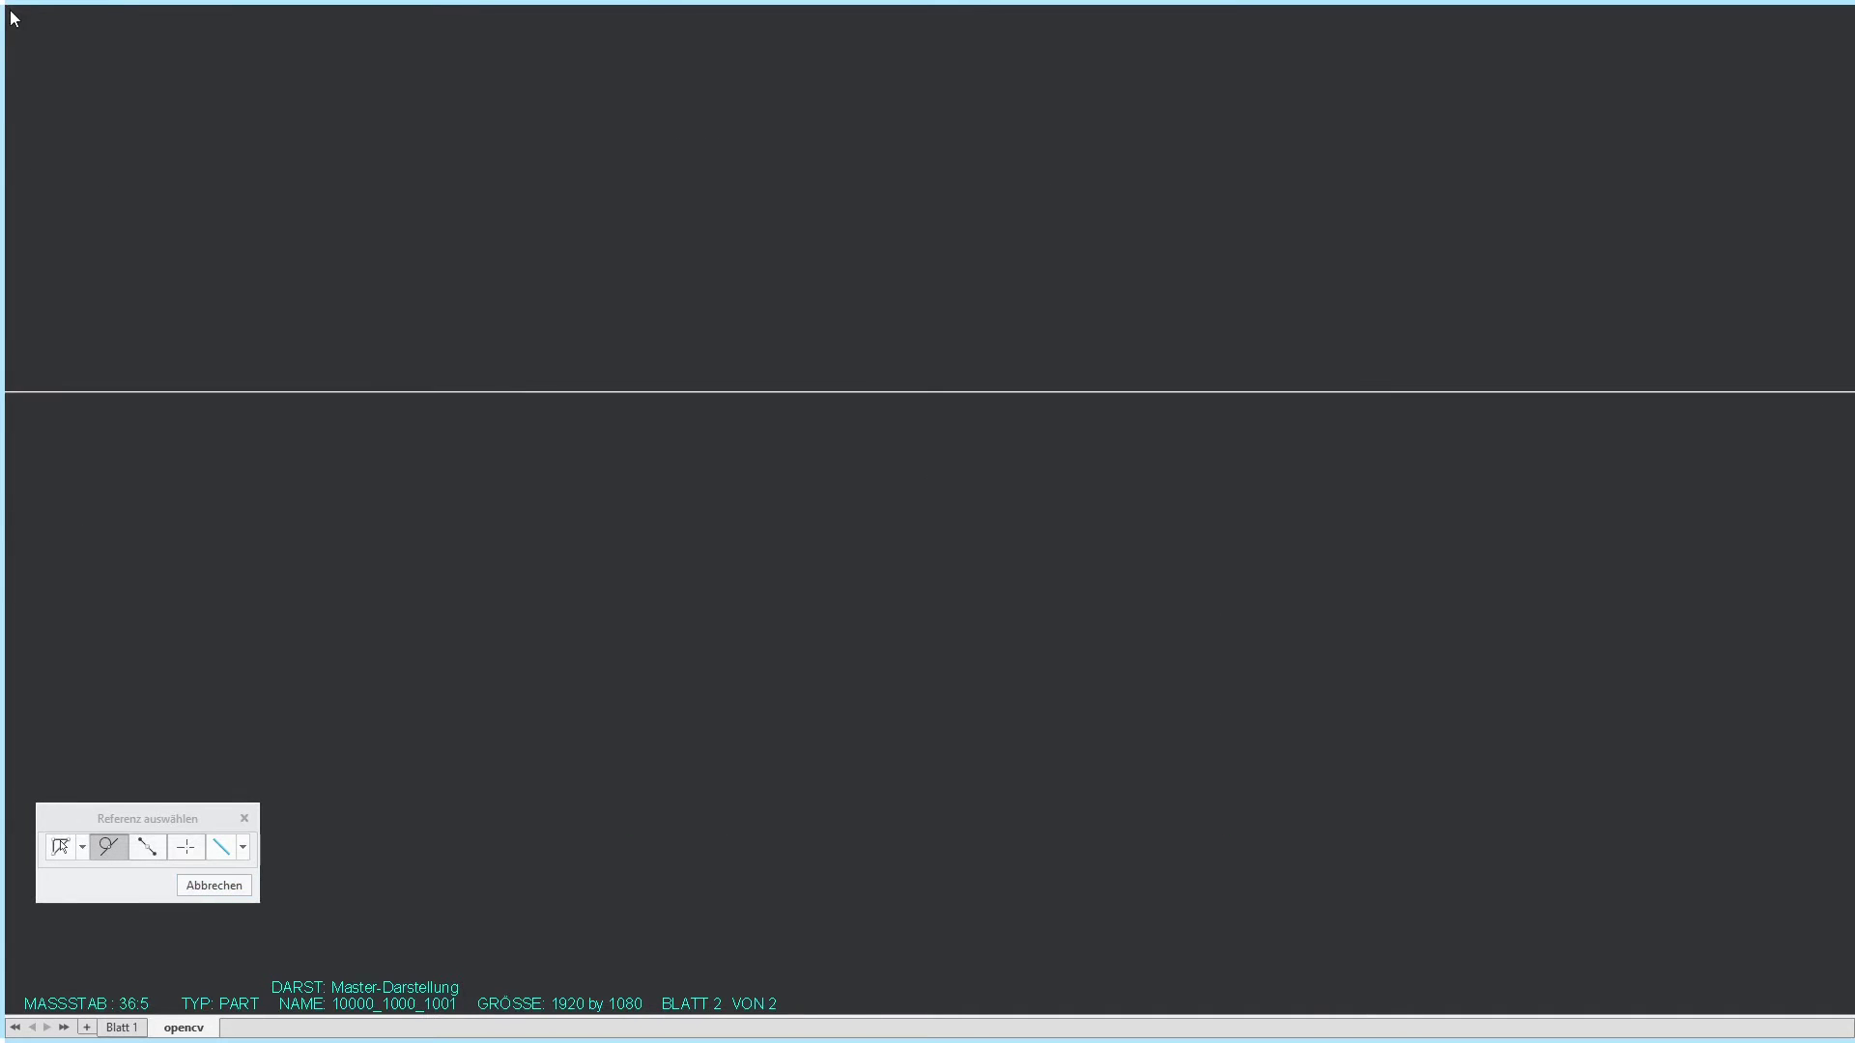
left_click(508, 390)
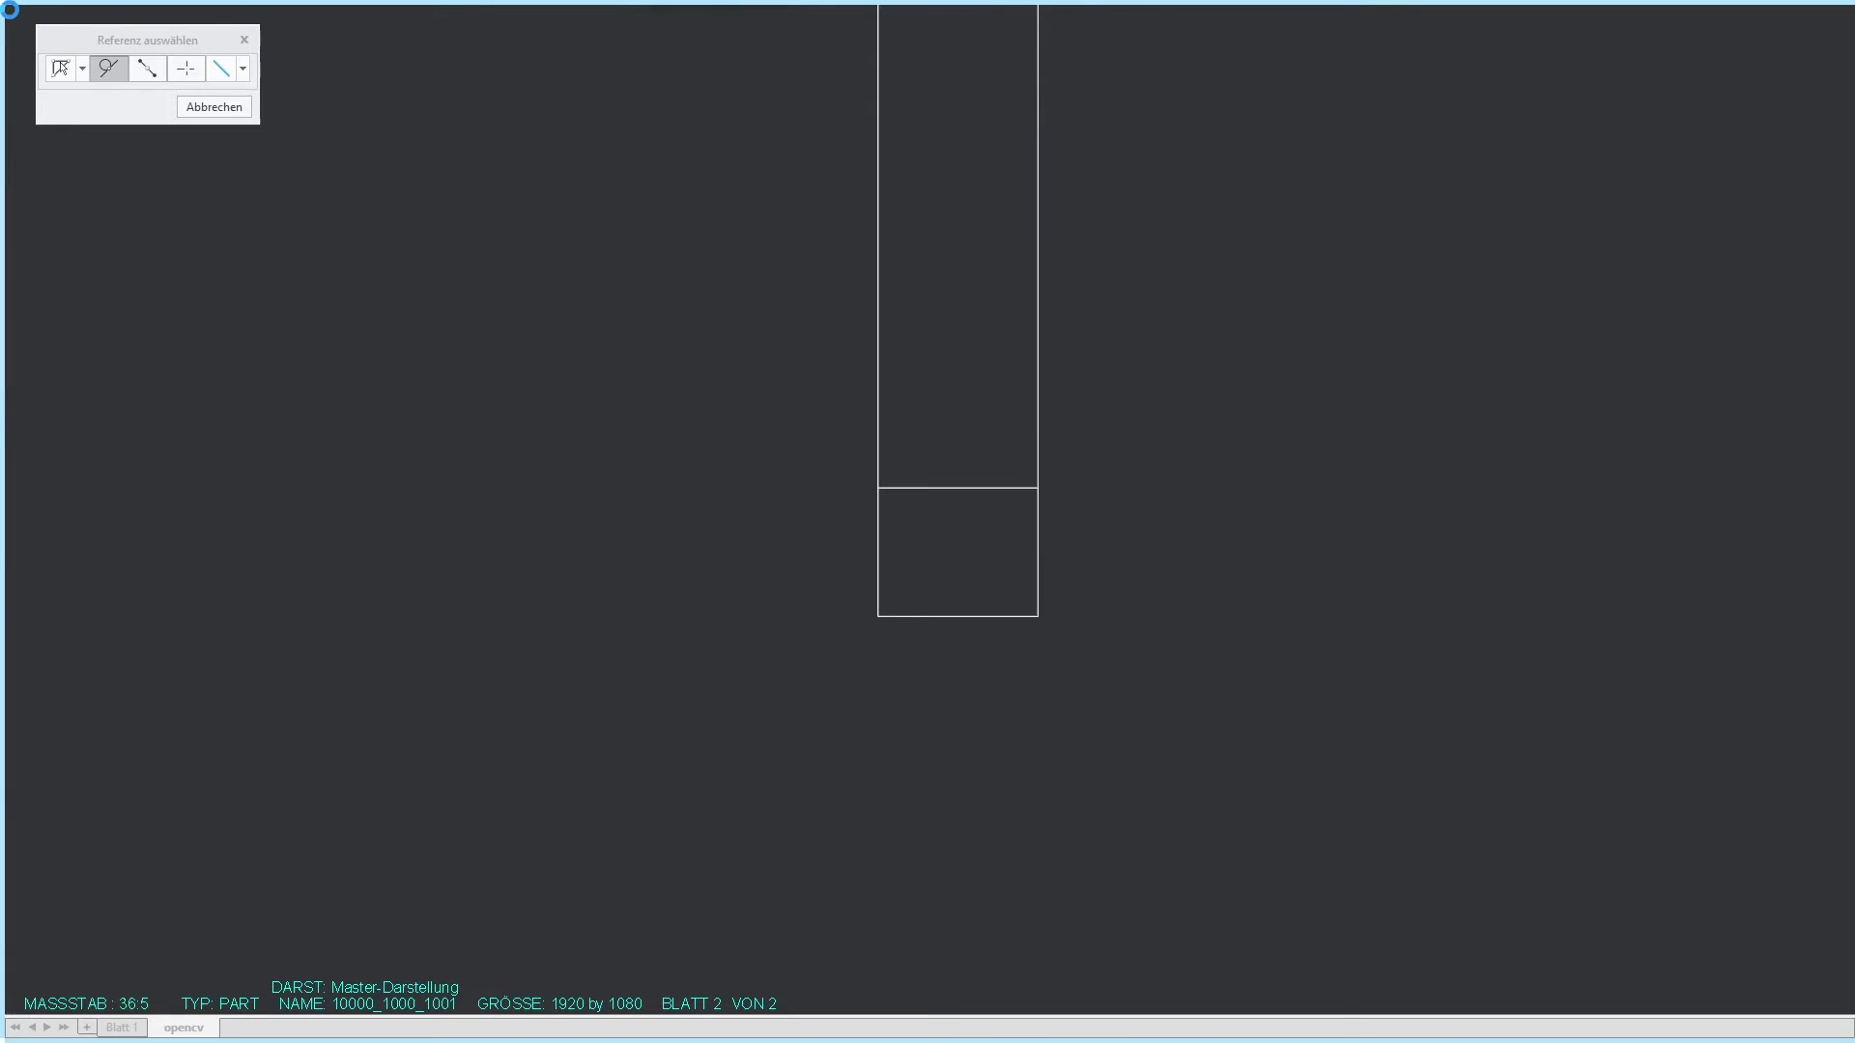
left_click(1726, 626)
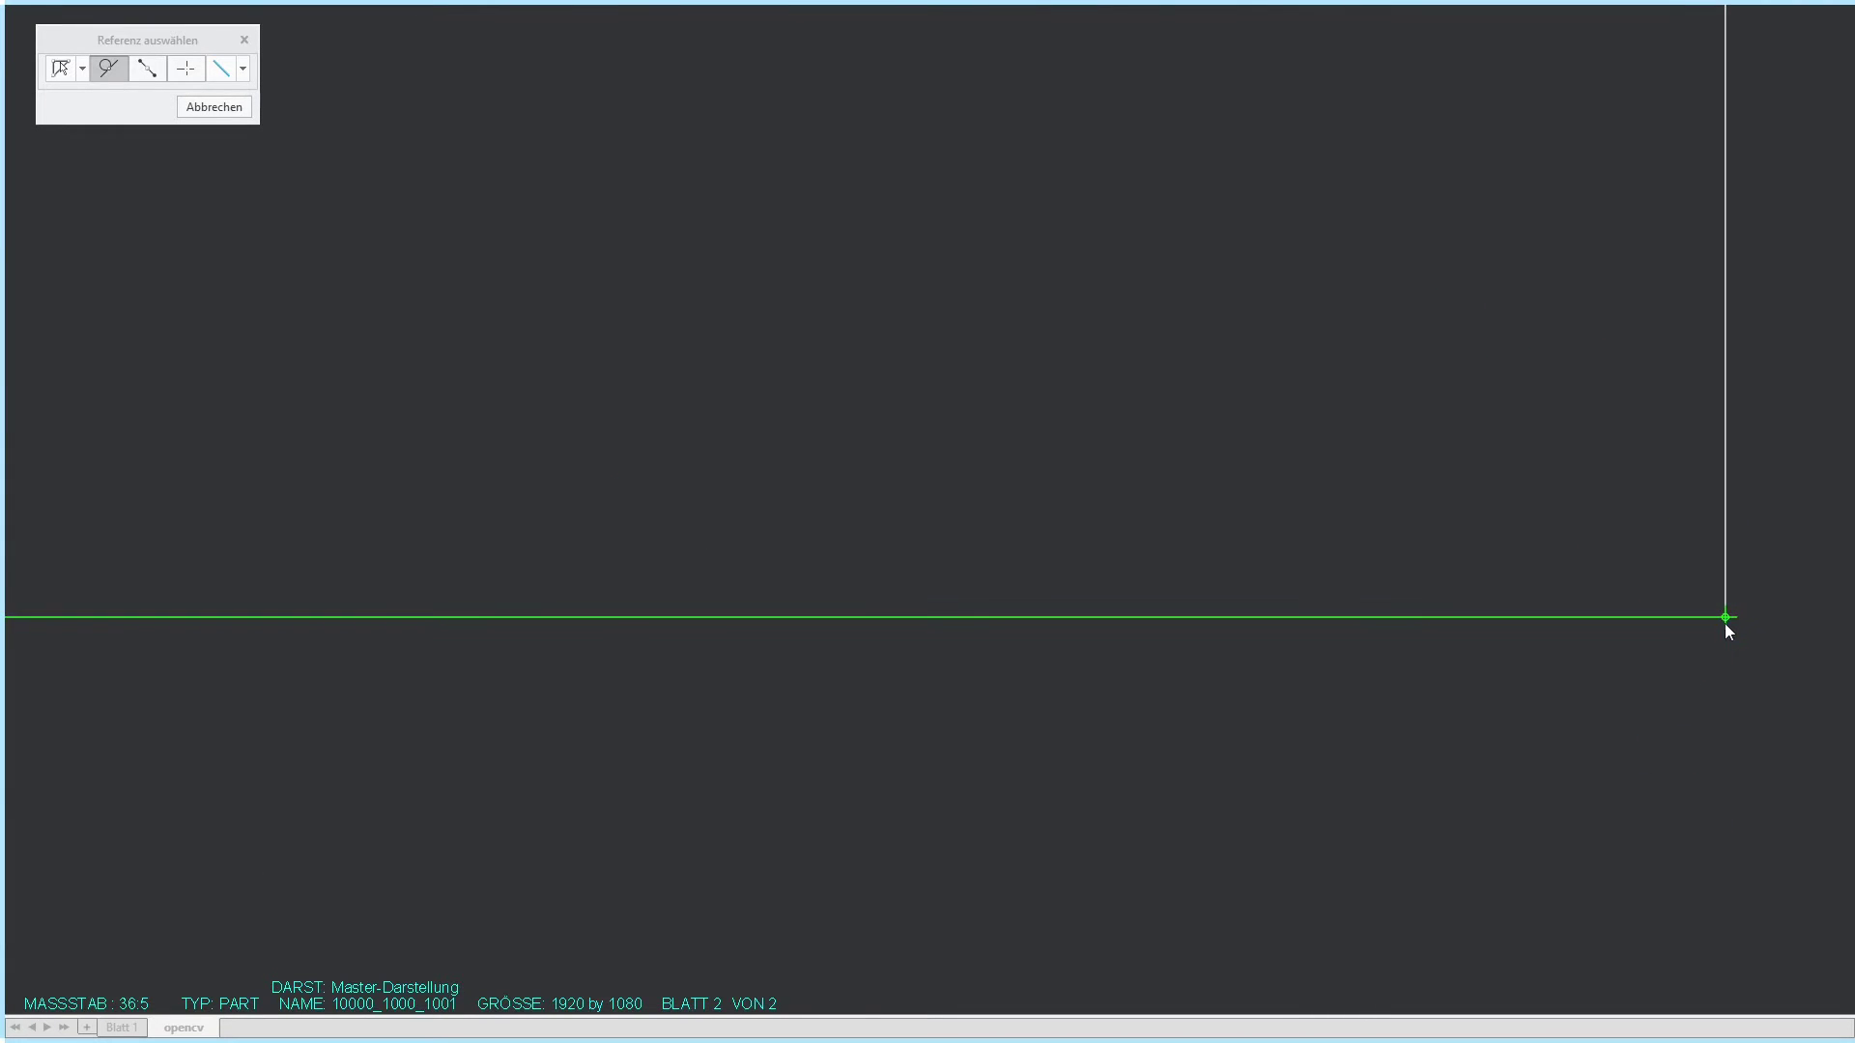
left_click(628, 493)
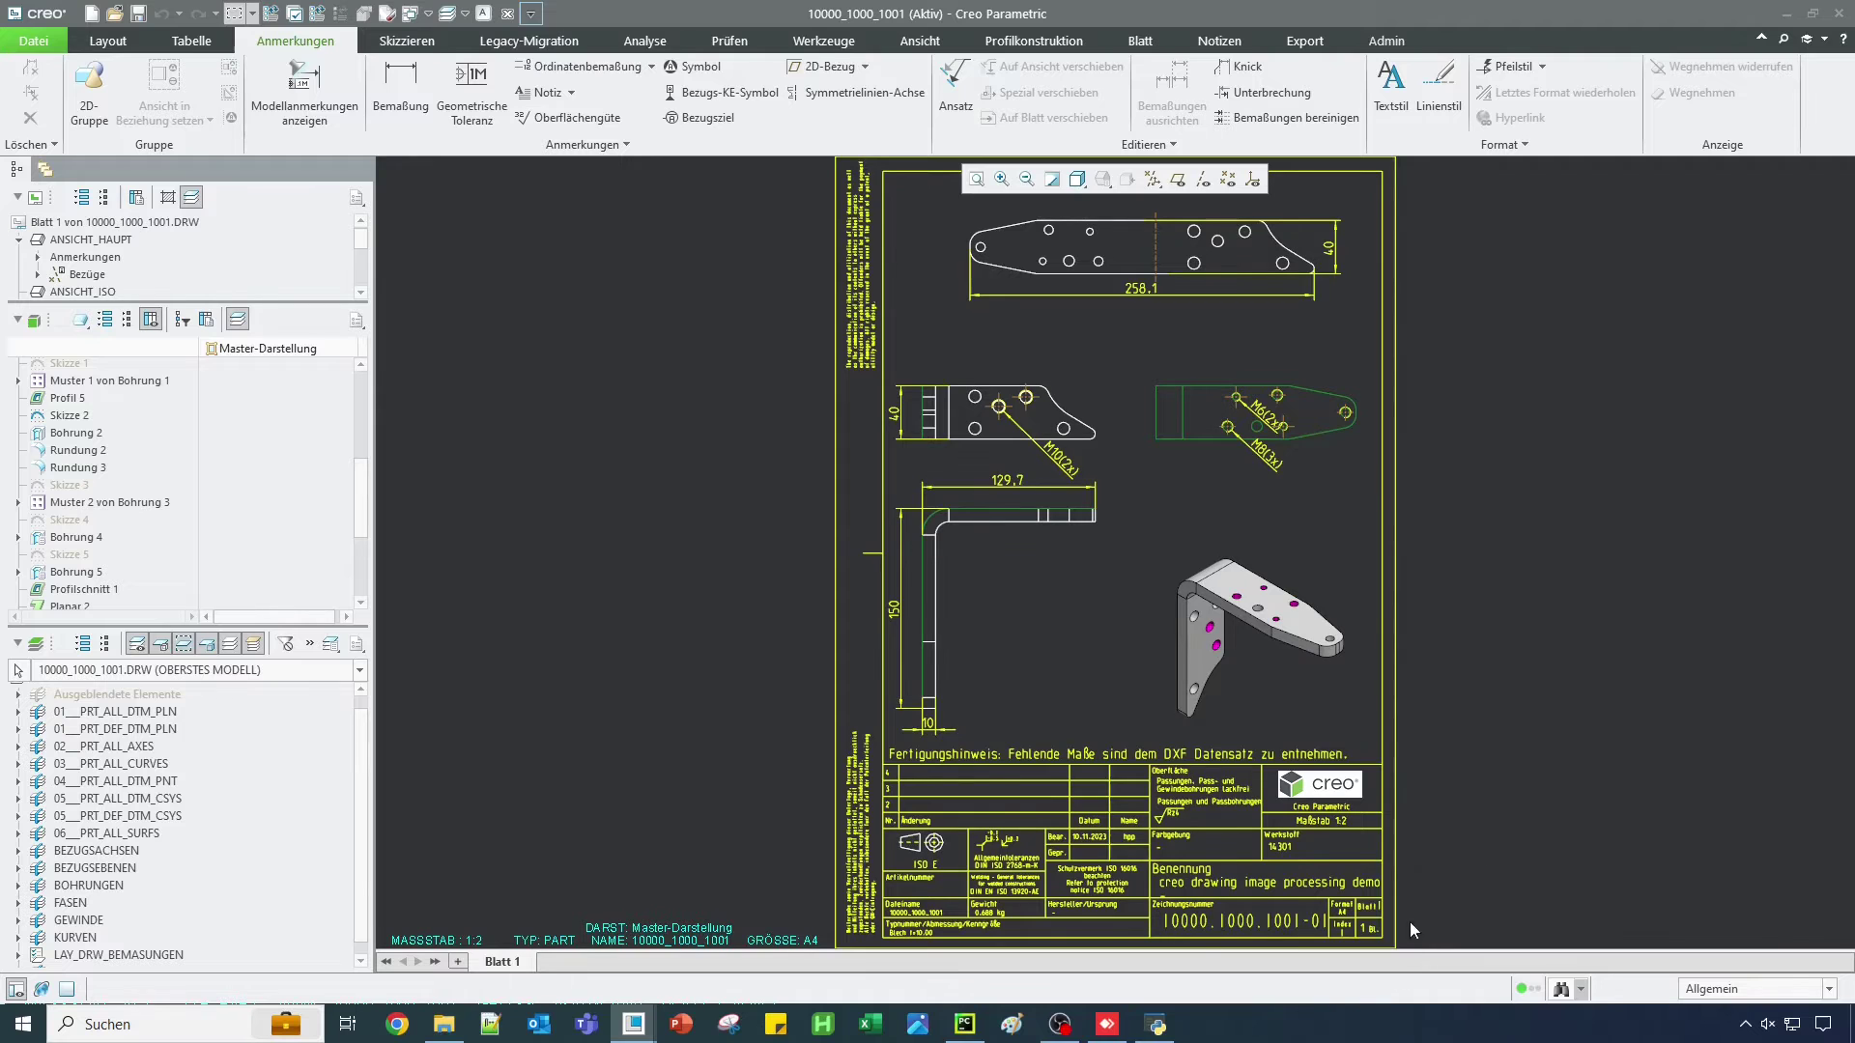
Review the views, dimensions and title block on the finished drawing sheet.
scroll(1341, 715, "down", 3)
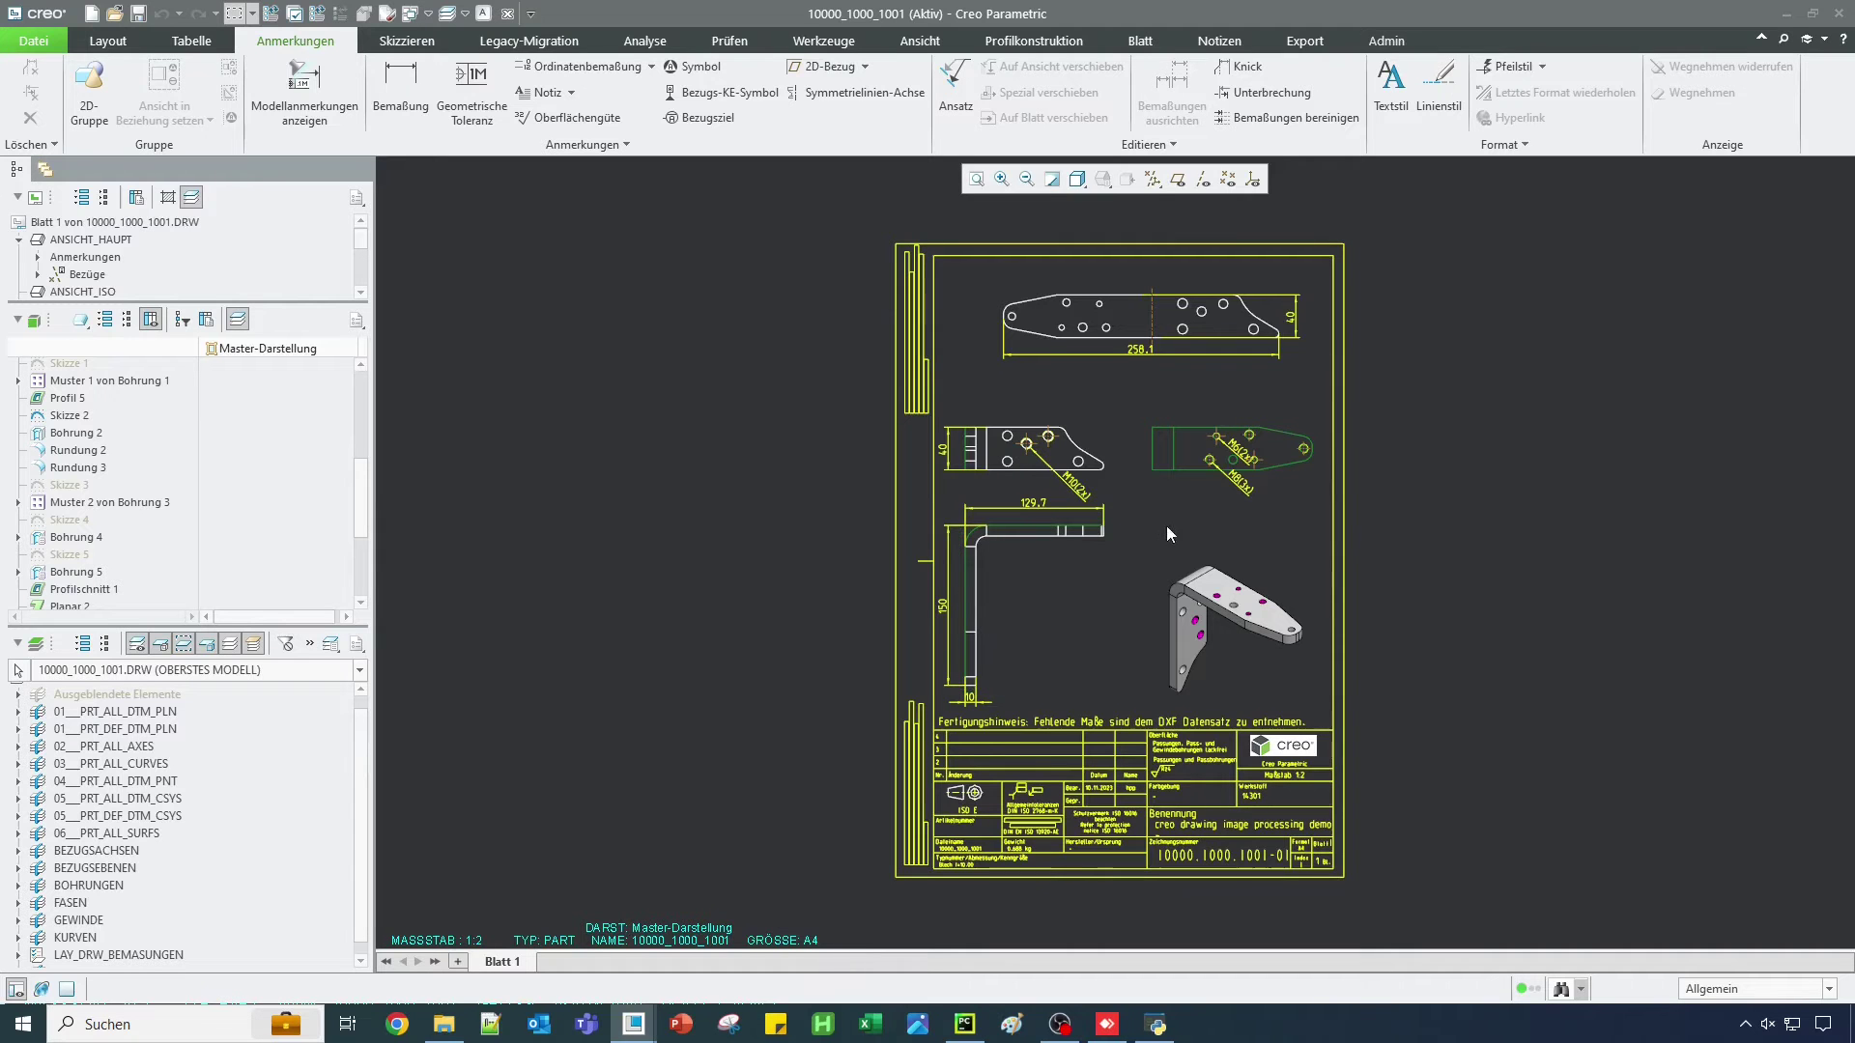
middle_click_drag(1082, 515, 1036, 541)
scroll(1000, 537, "up", 2)
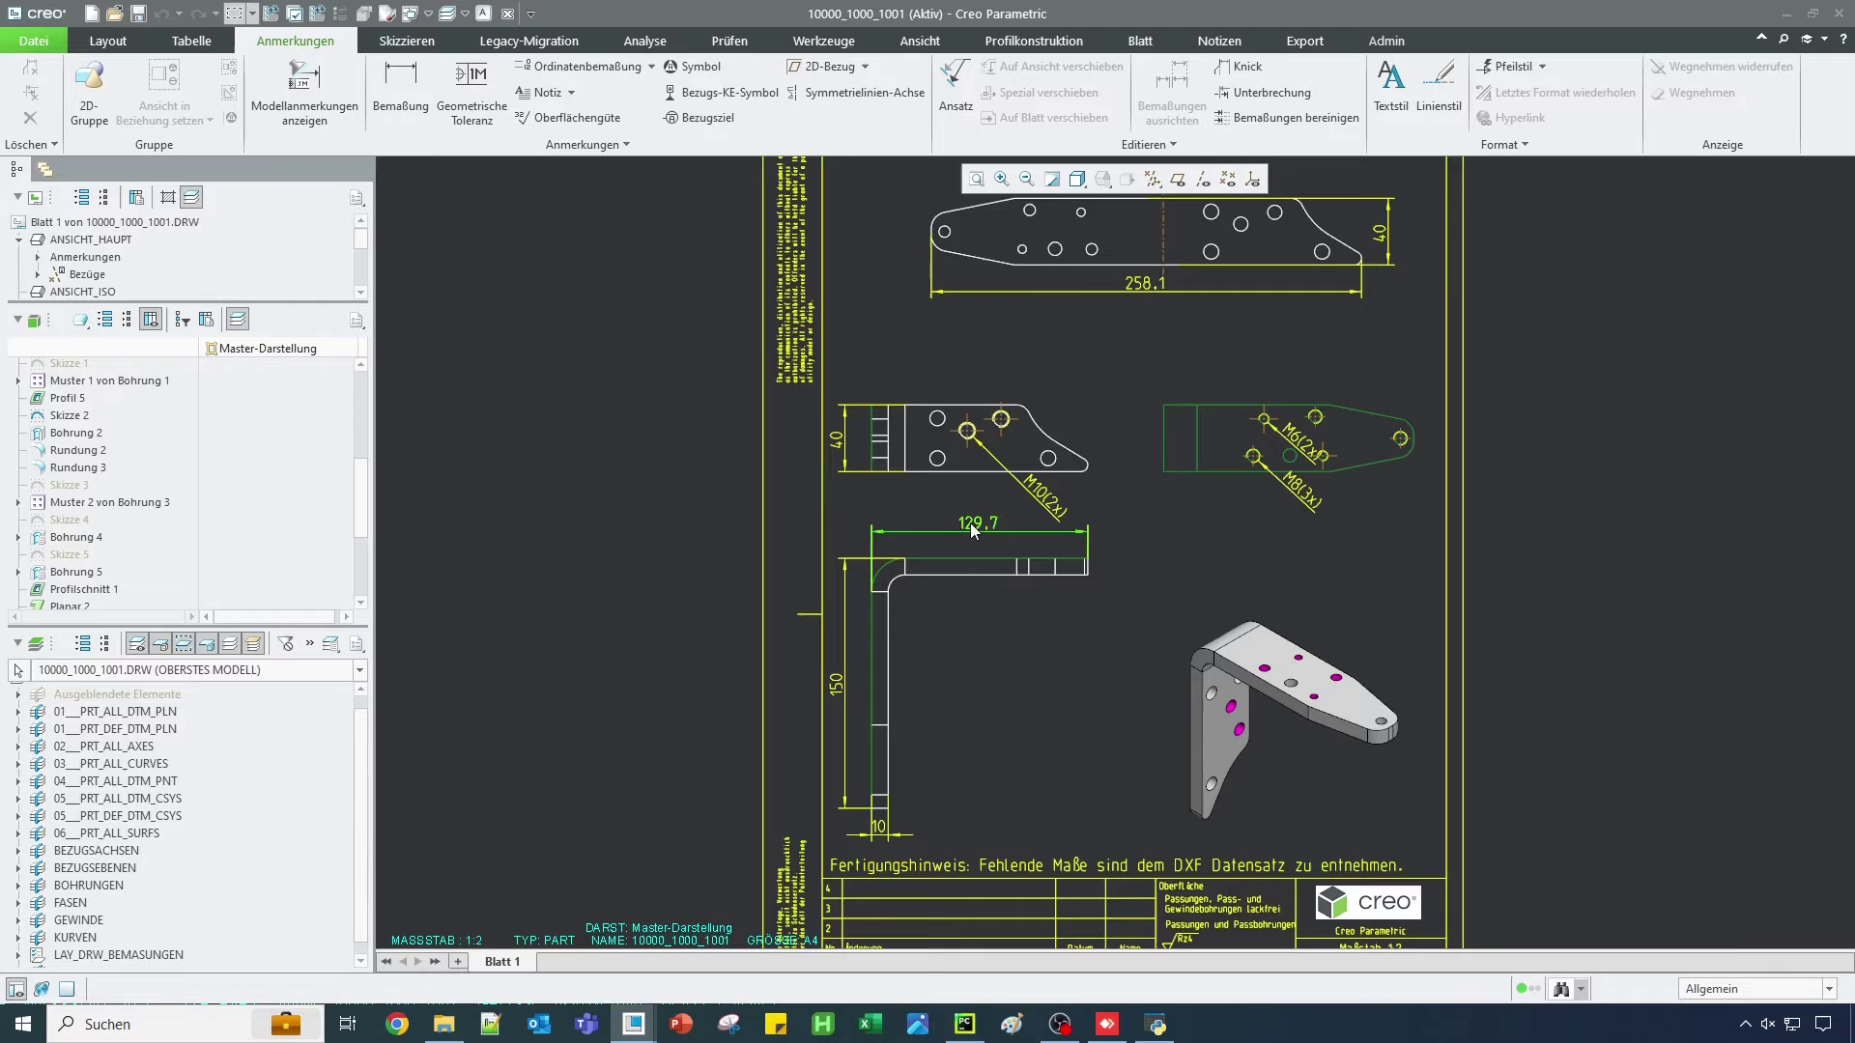
mouse_move(1034, 684)
middle_mouse_down()
mouse_move(988, 706)
mouse_move(998, 691)
middle_mouse_up()
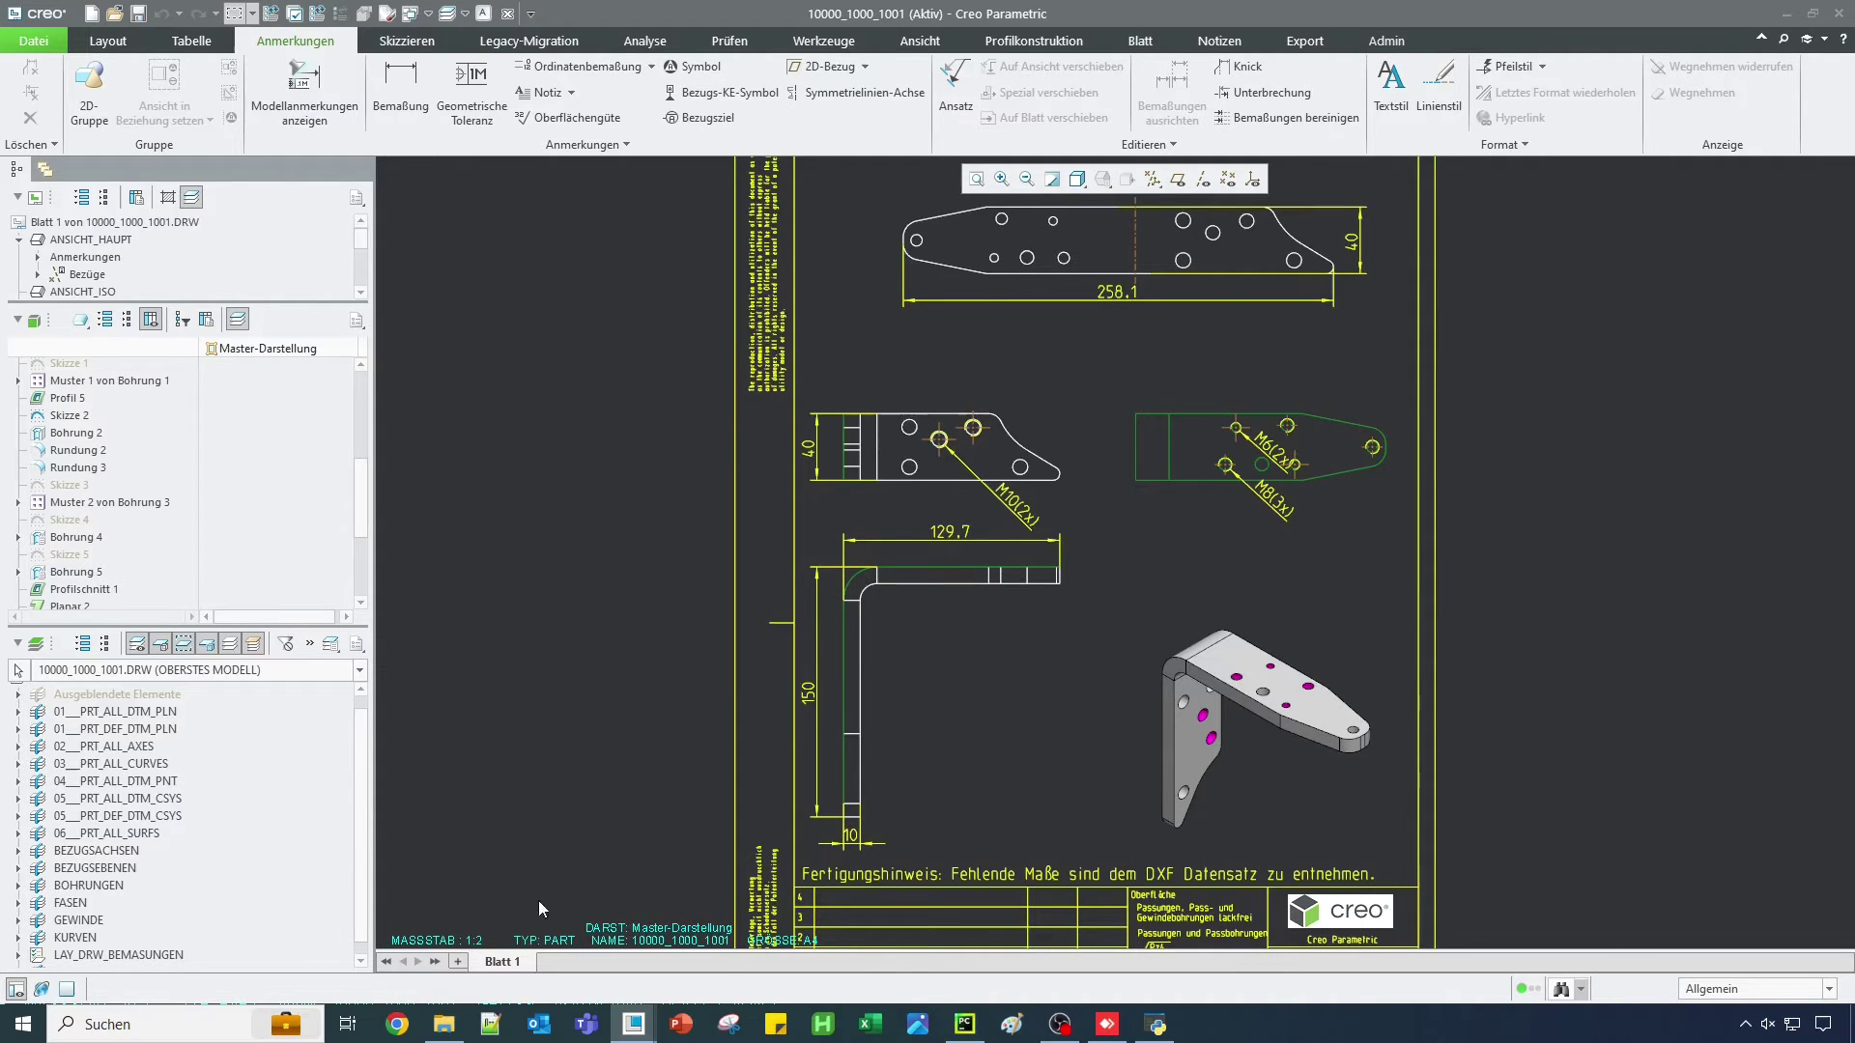
left_click(445, 1026)
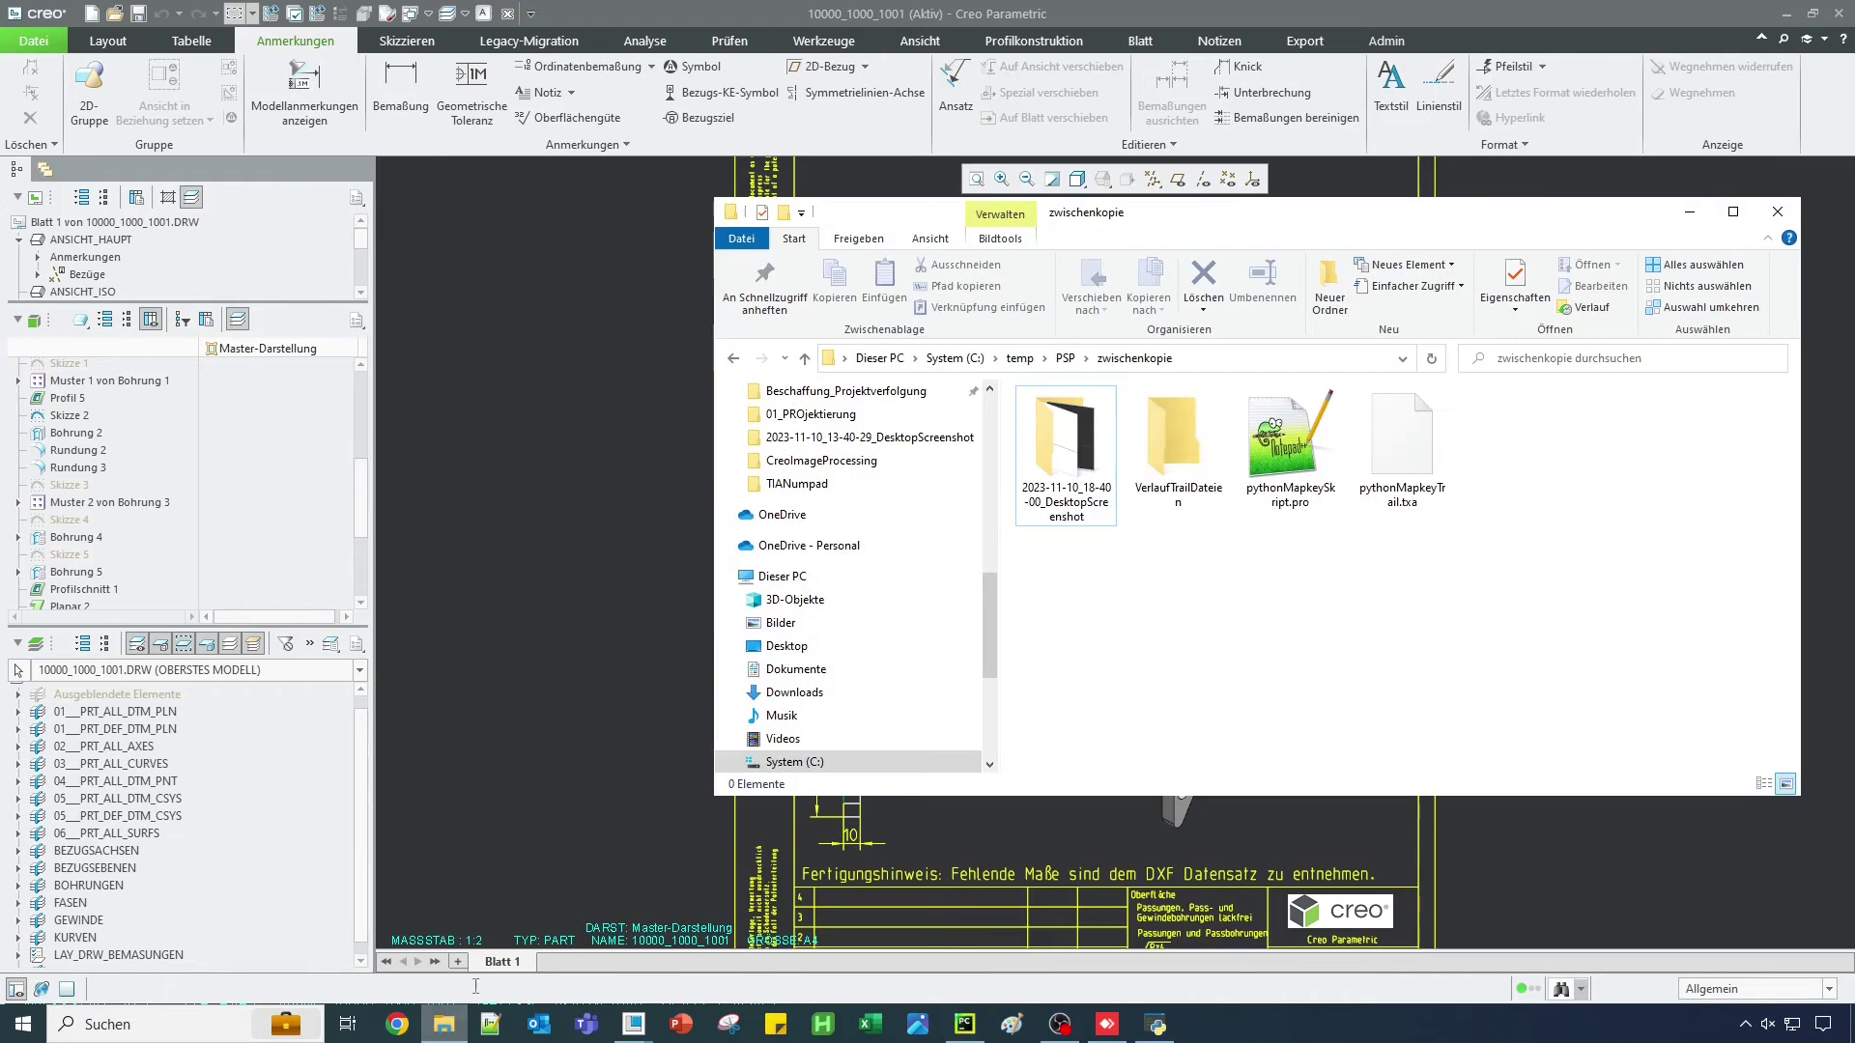
double_click(1060, 452)
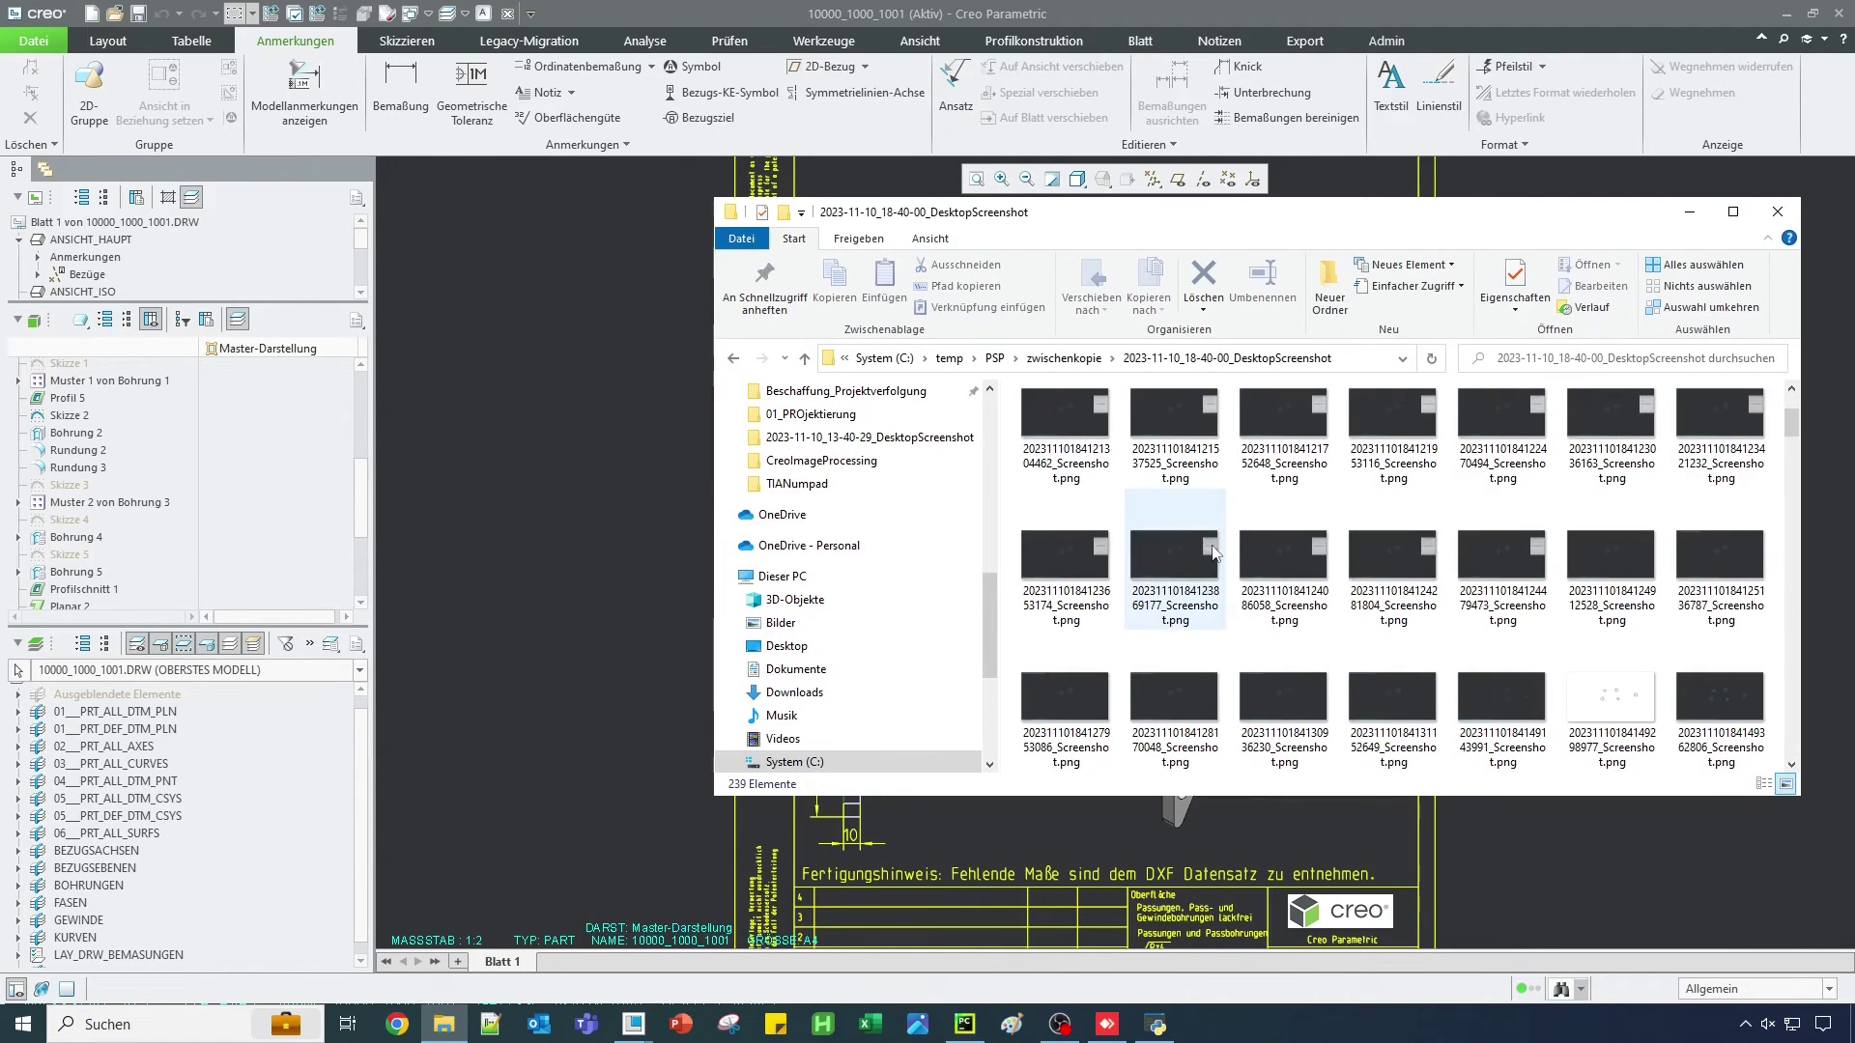
scroll(1177, 560, "down", 3)
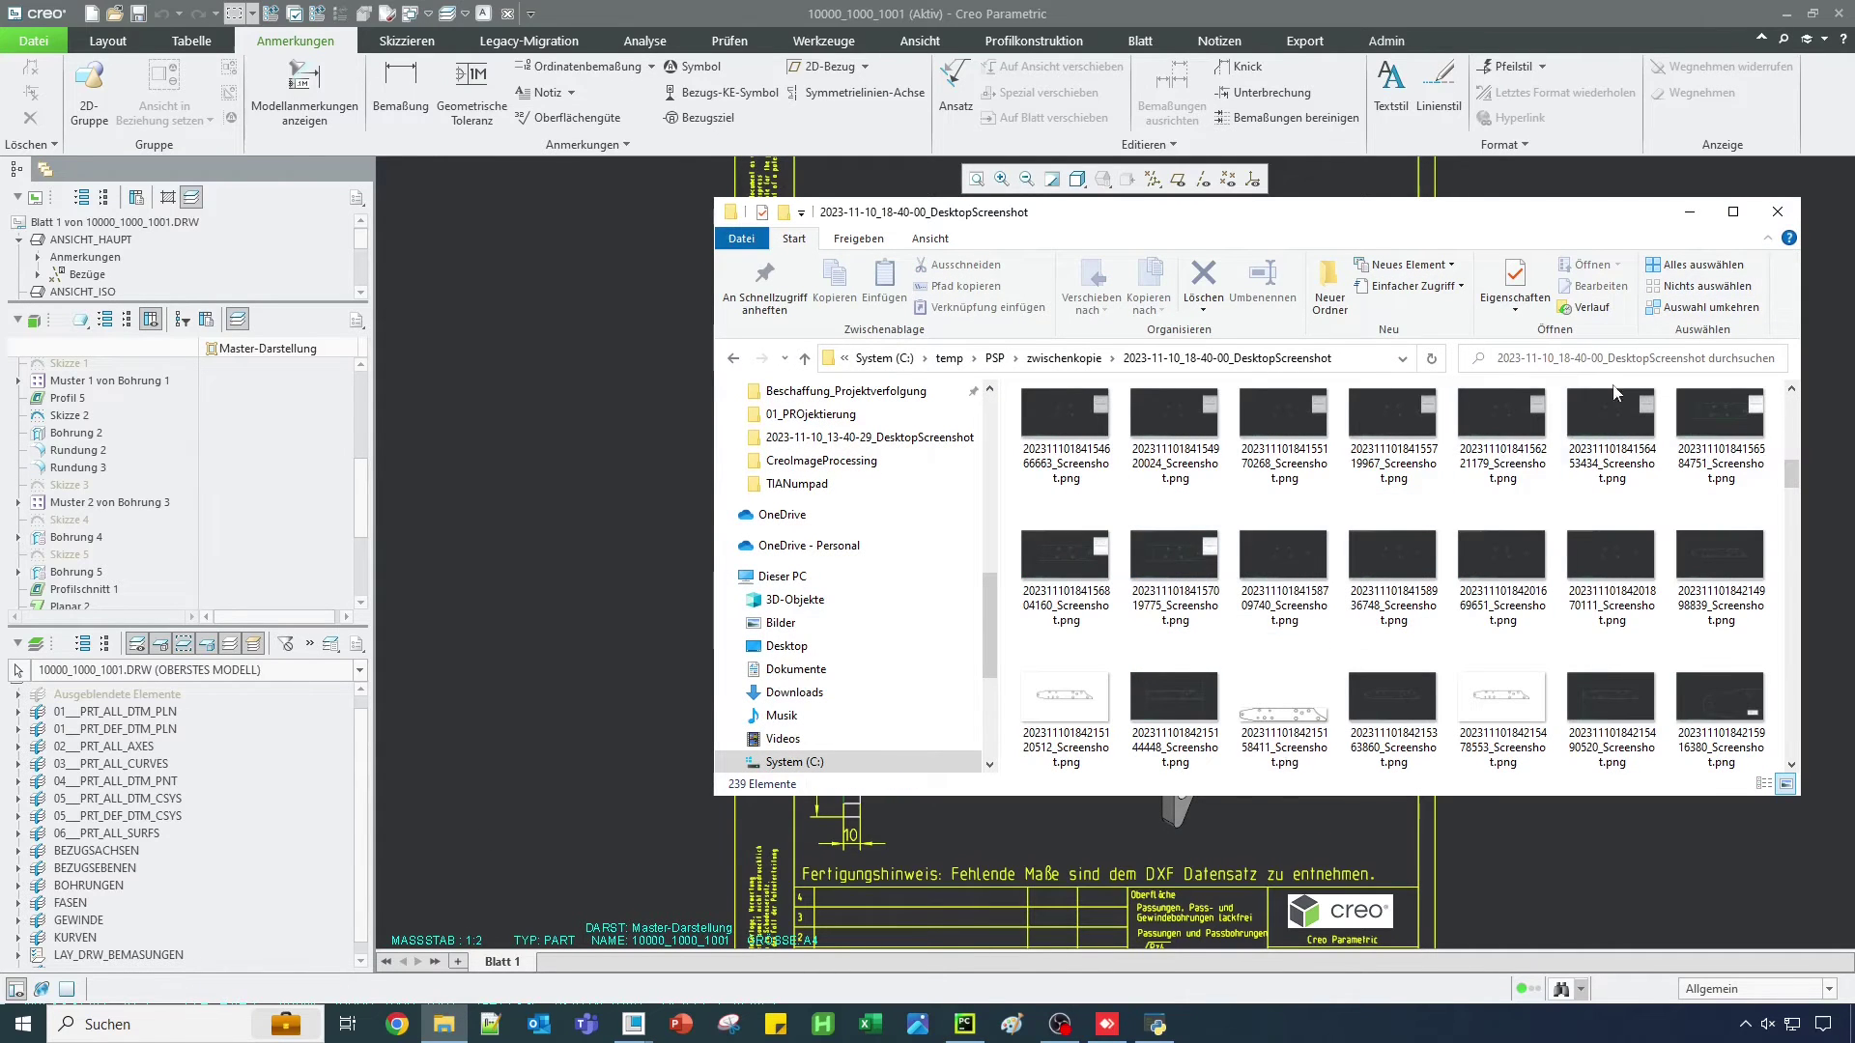
double_click(1493, 575)
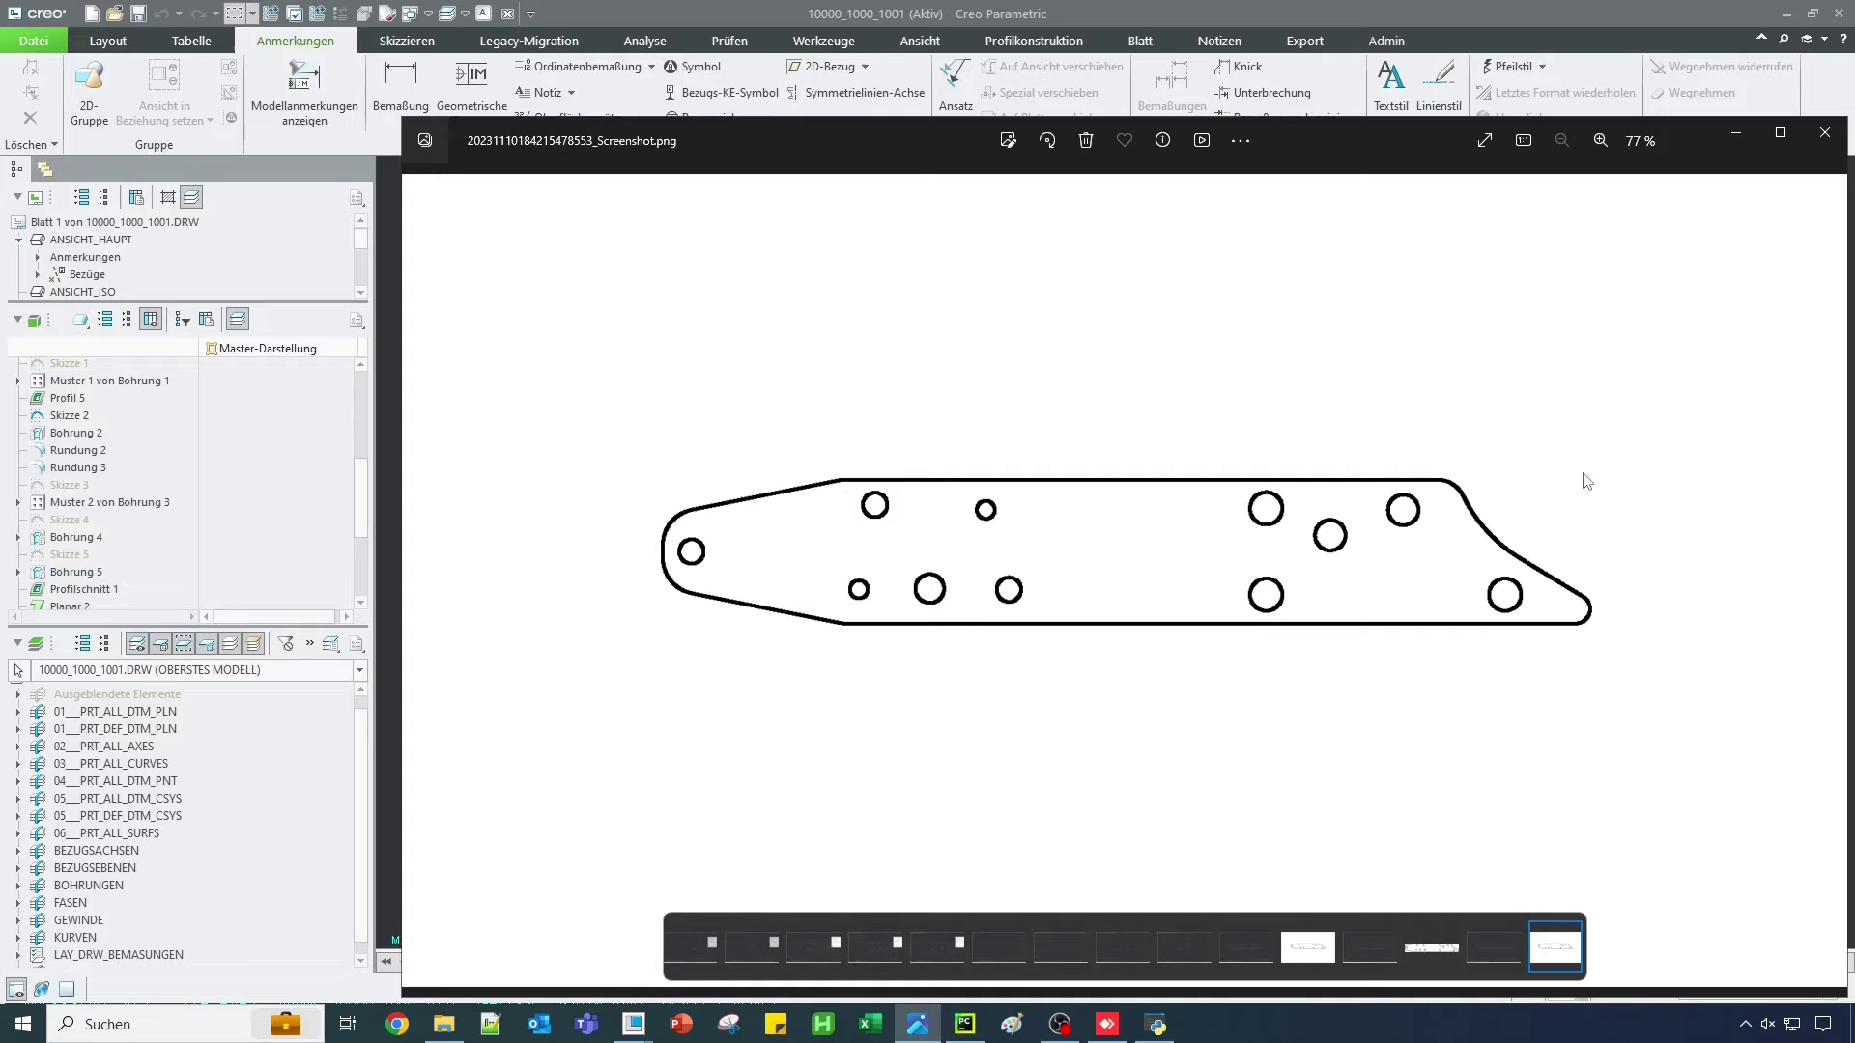
Close the screenshot image and its folder, and examine the drawing's title block entries, including designation, drawing number, date and editor.
left_click(1825, 132)
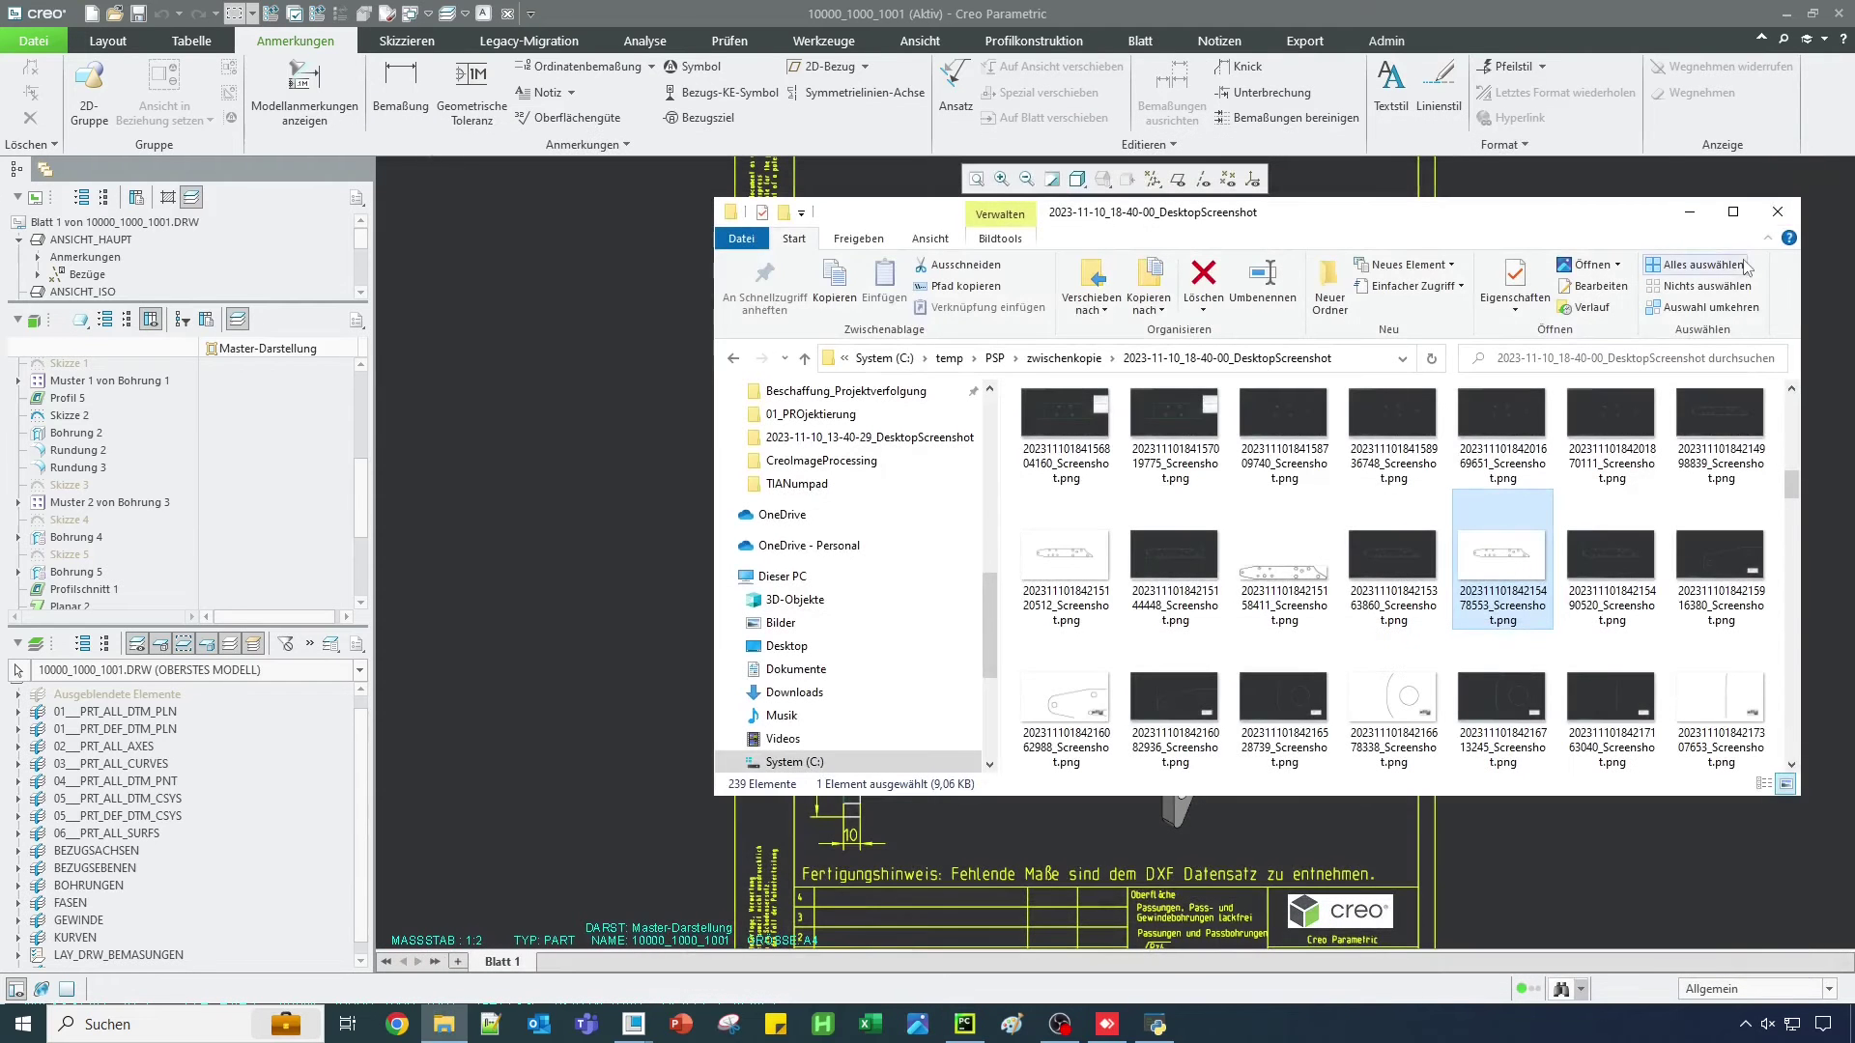
left_click(1778, 211)
scroll(1361, 568, "up", 3)
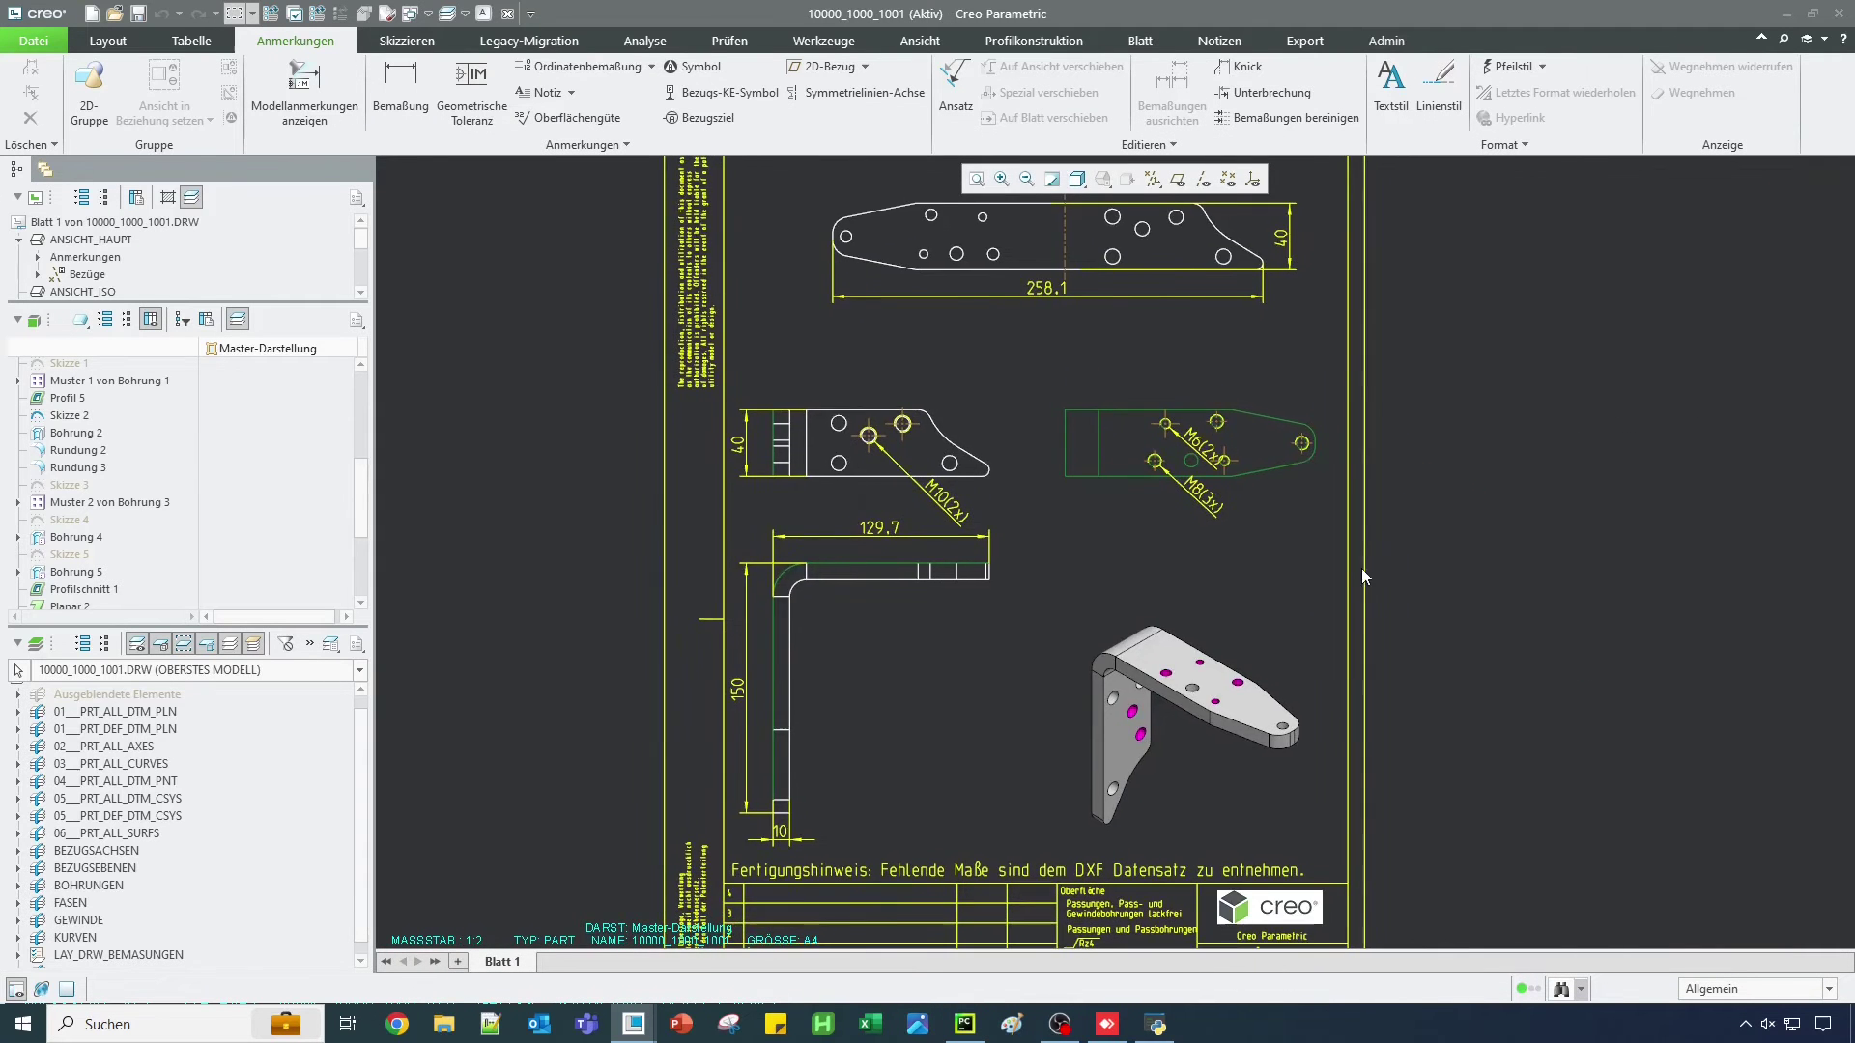
middle_click_drag(1092, 808, 1121, 715)
scroll(1233, 892, "down", 2)
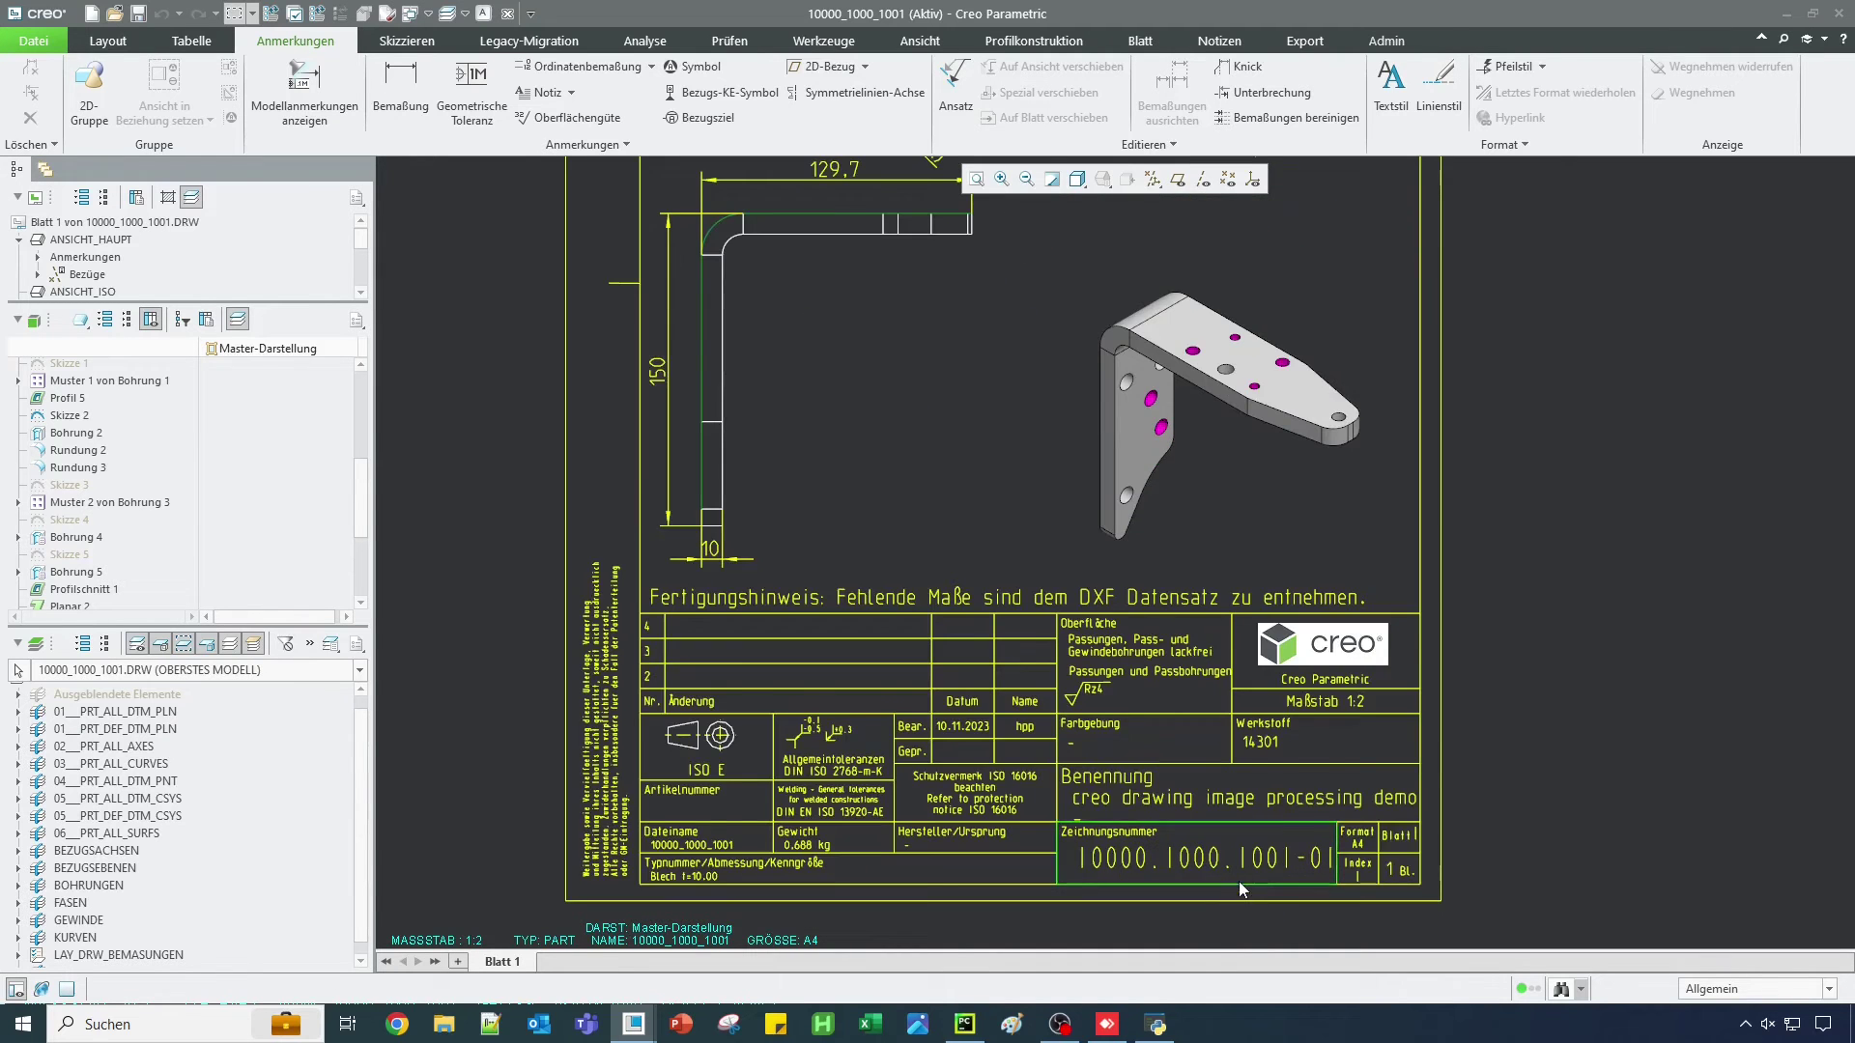
scroll(1207, 875, "down", 2)
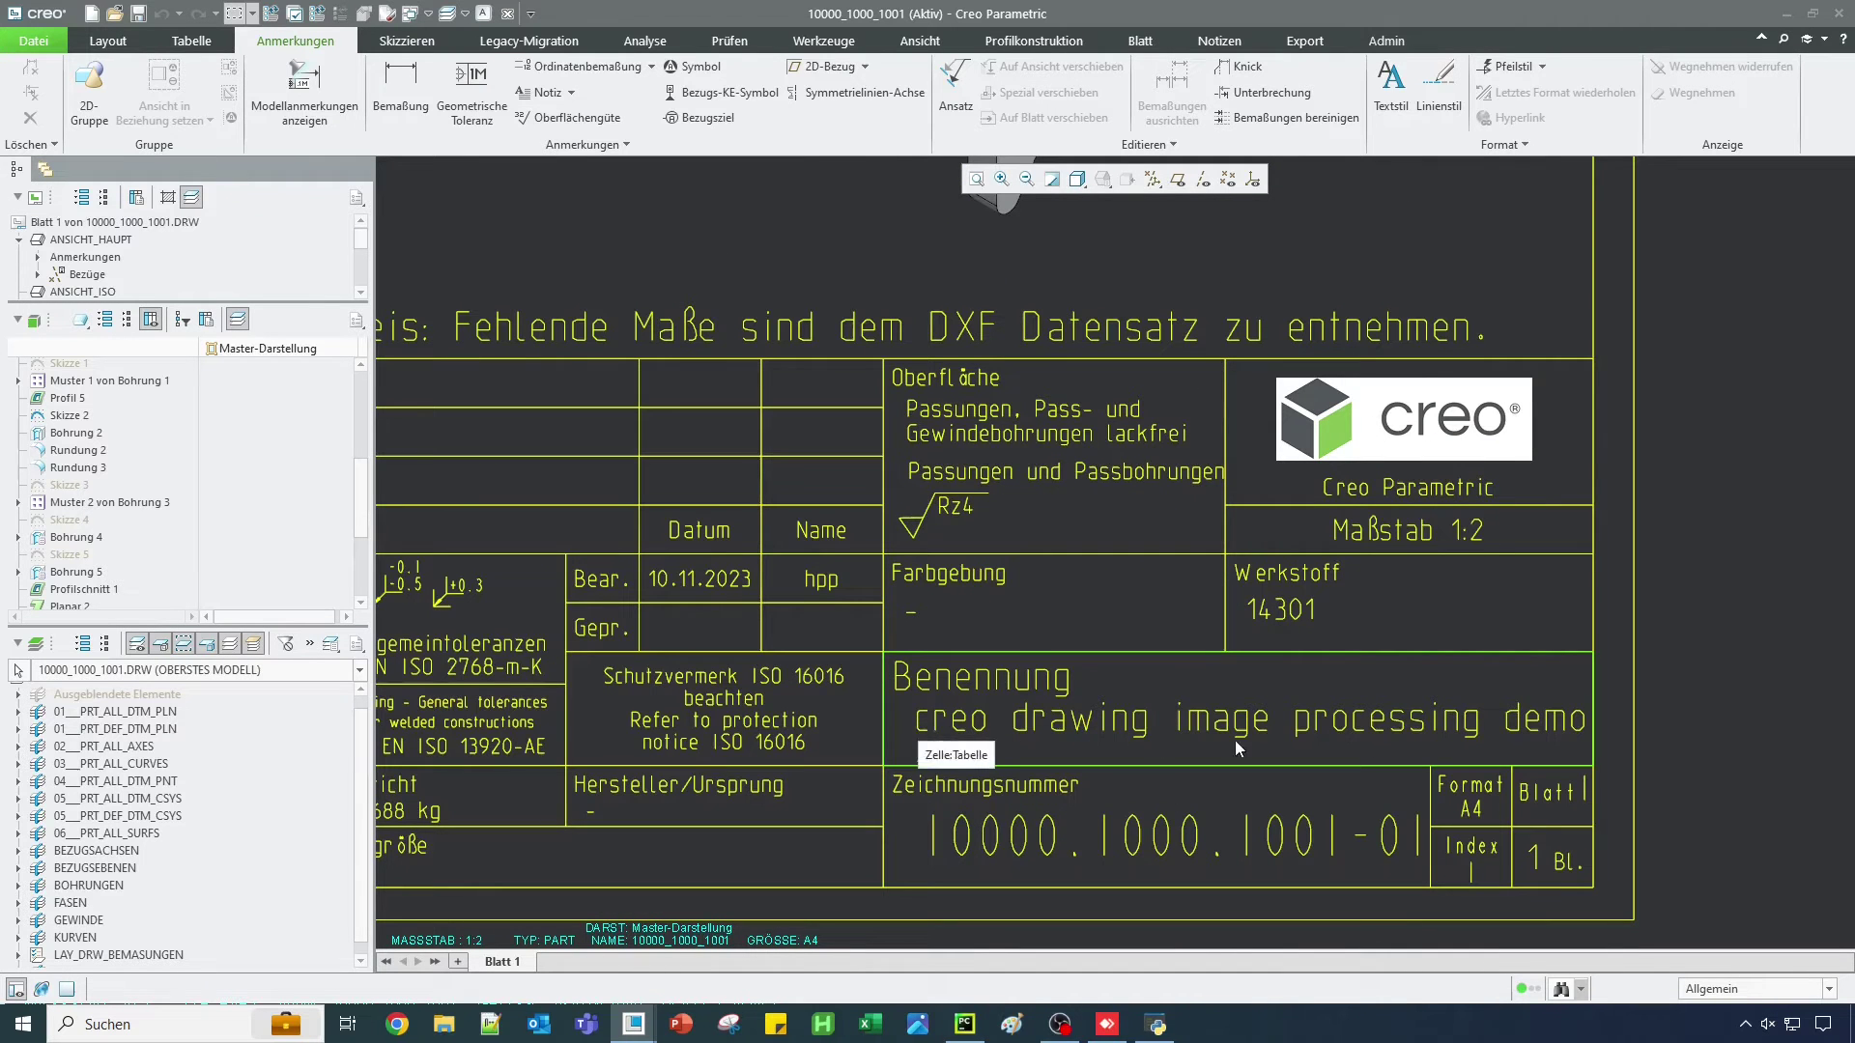
middle_click_drag(1140, 739, 1379, 759)
scroll(994, 613, "down", 1)
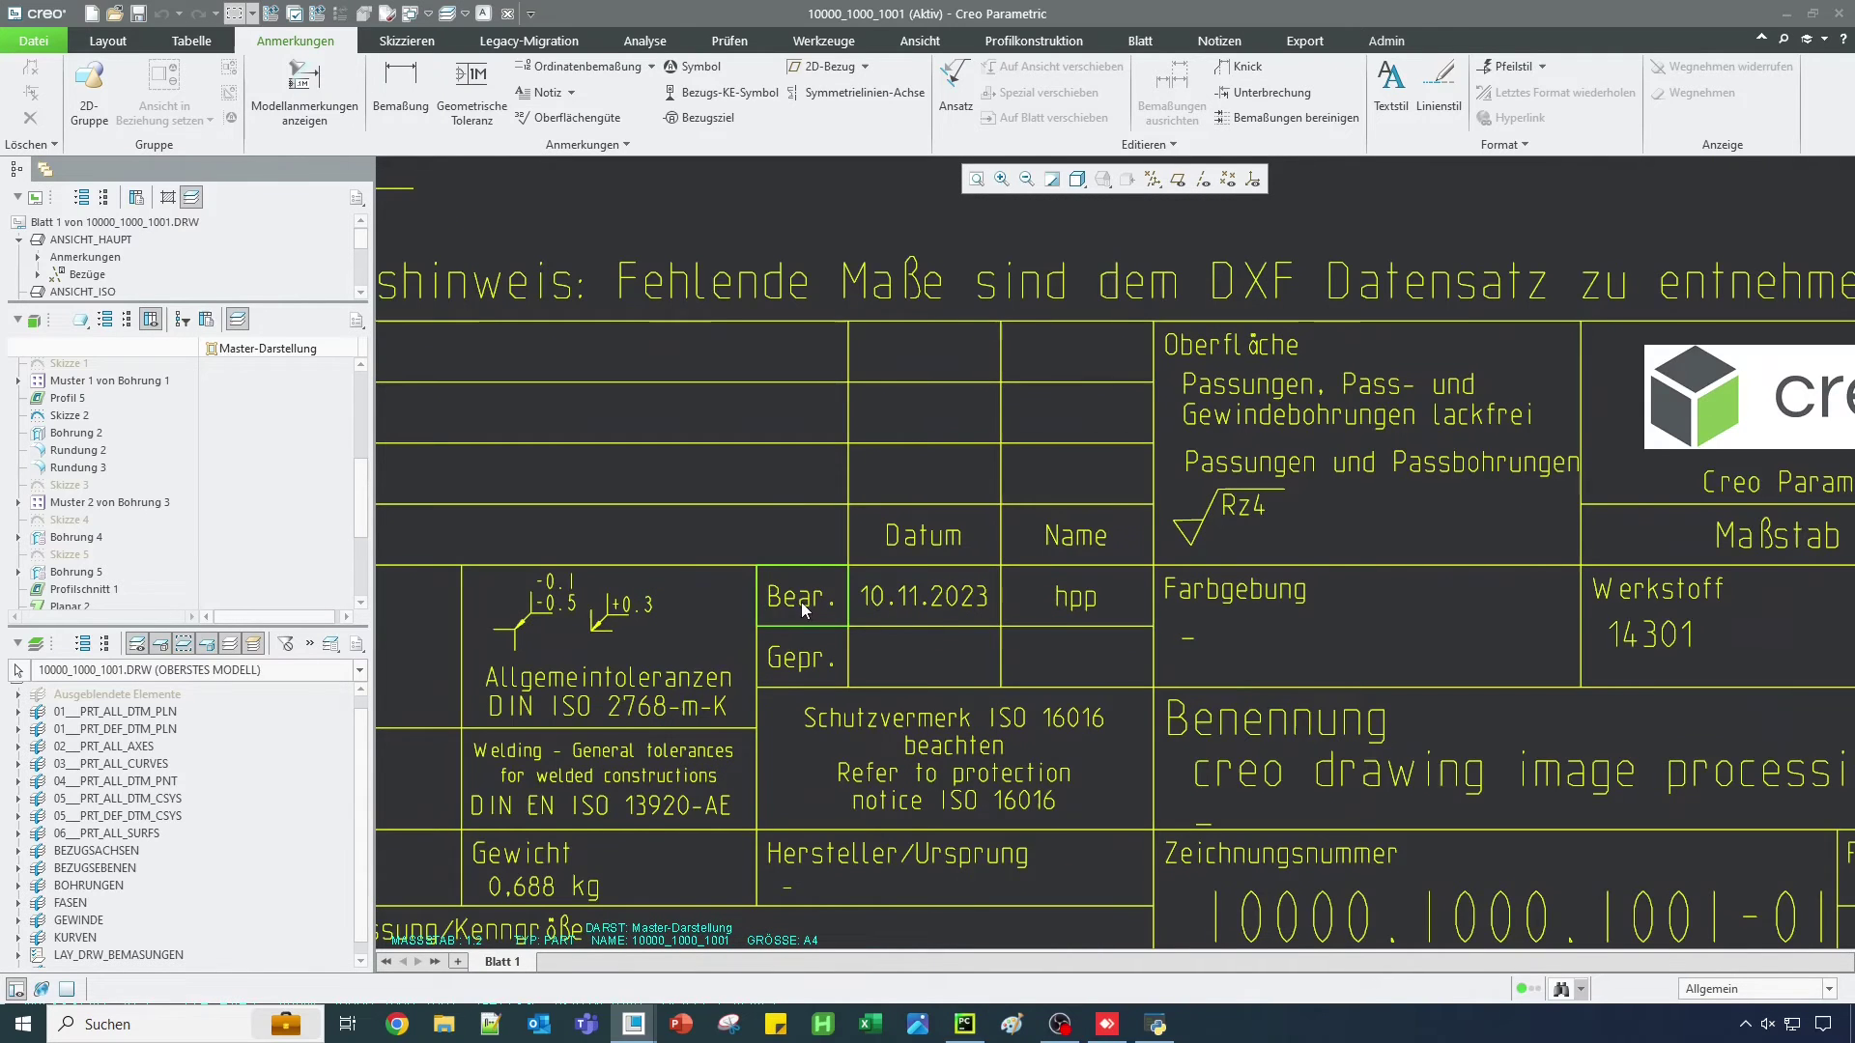
middle_click_drag(932, 599, 949, 656)
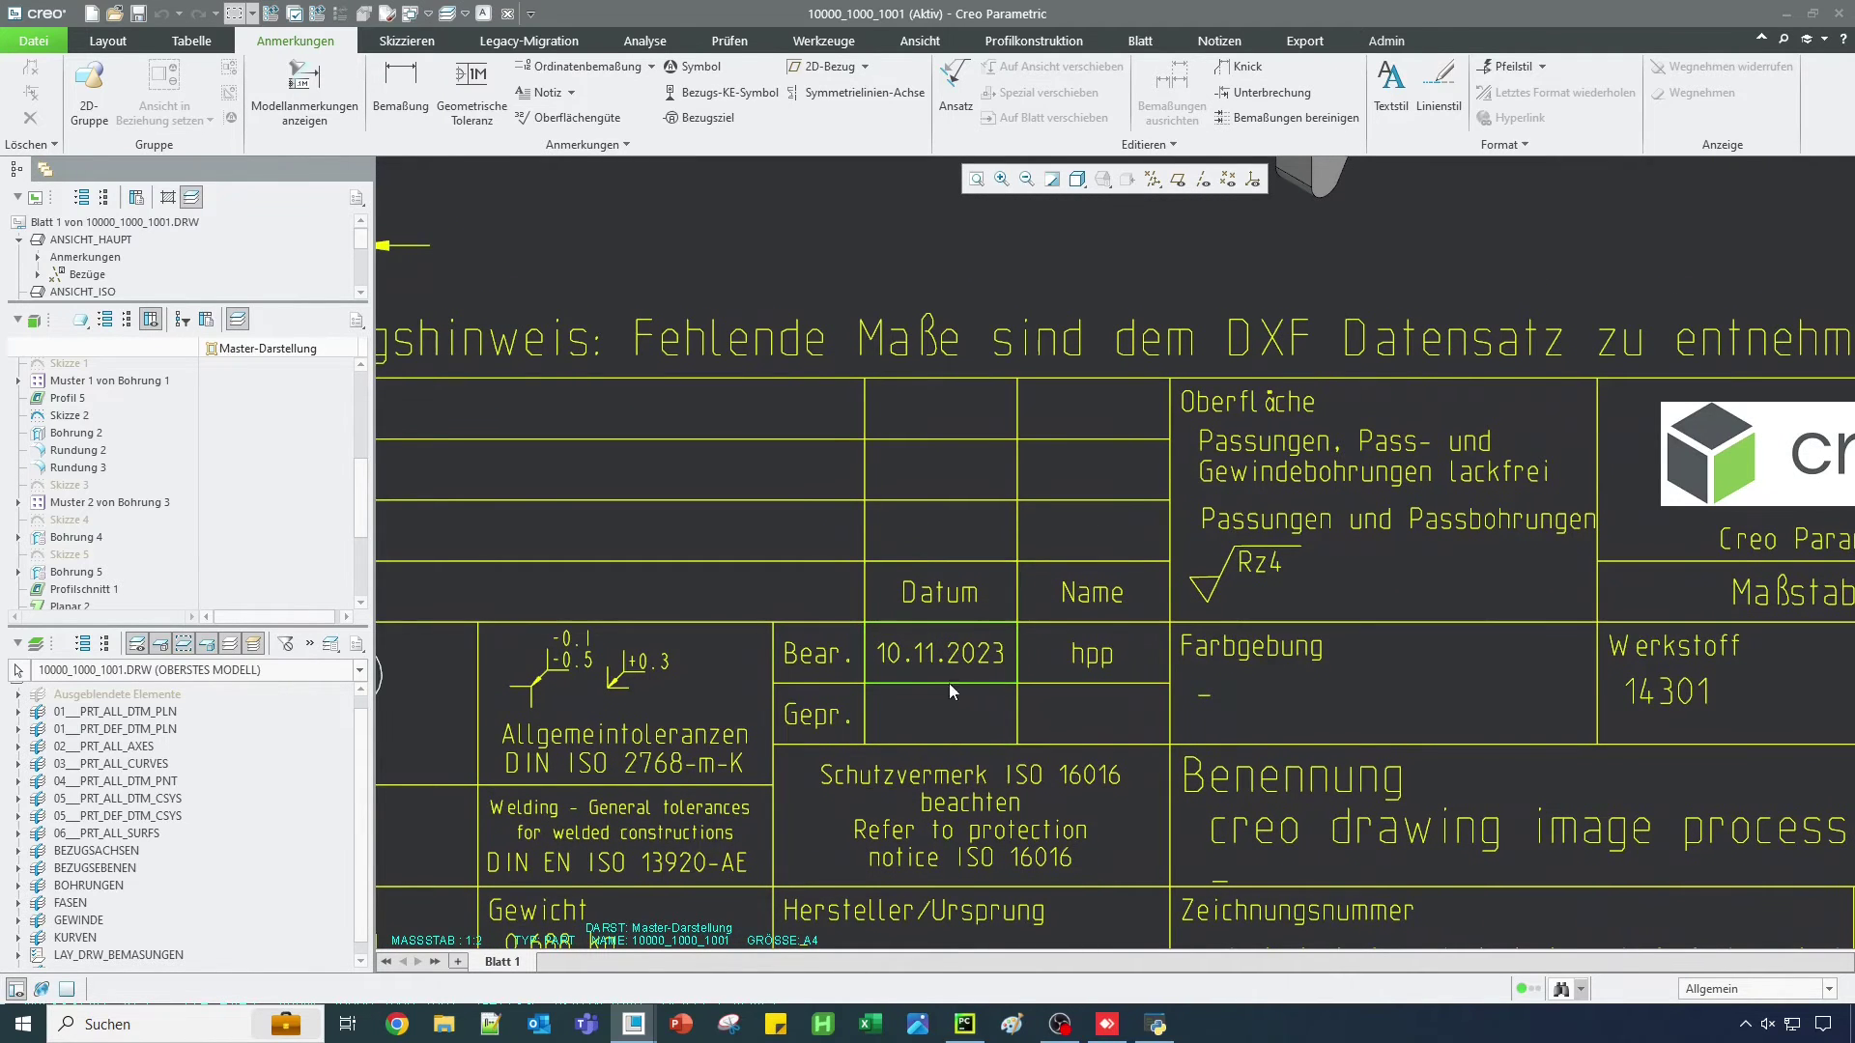
middle_click_drag(1106, 679, 1099, 722)
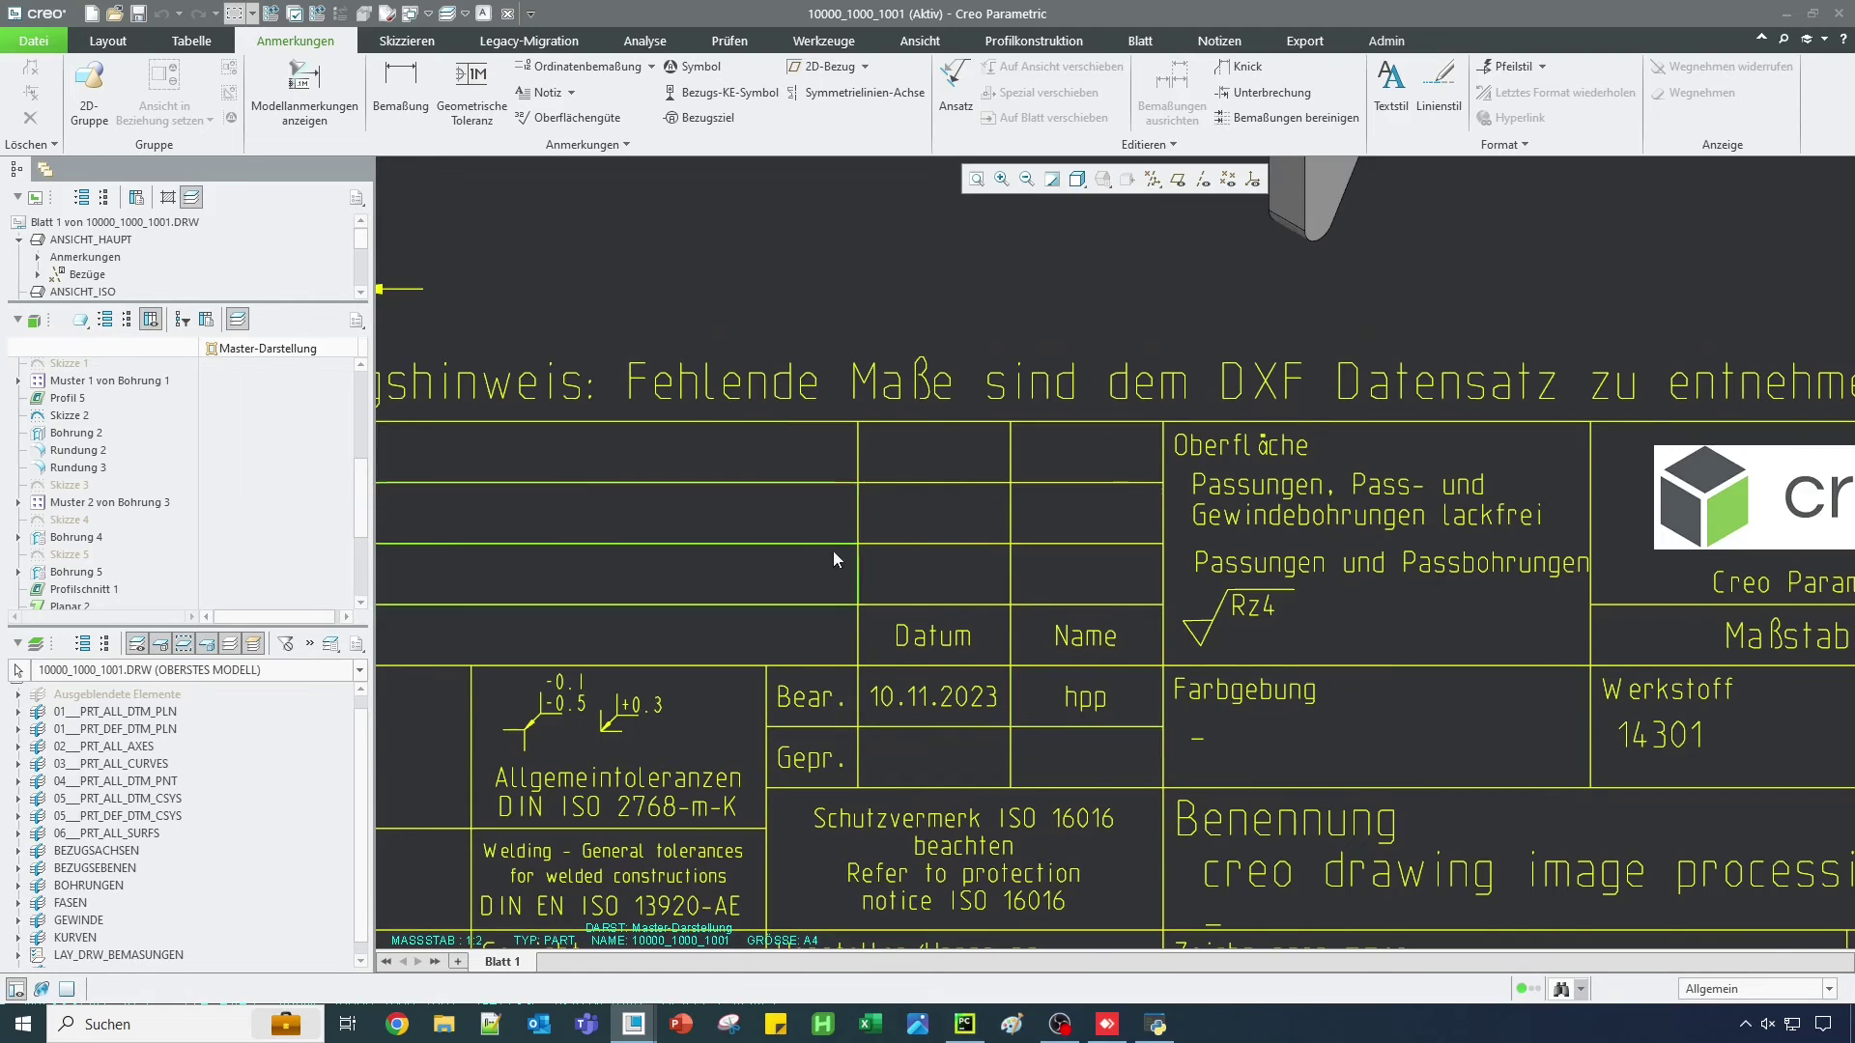
Examine the dimensions around the L-shaped profile view on the drawing sheet.
scroll(833, 551, "up", 2)
mouse_move(785, 538)
middle_mouse_down()
mouse_move(955, 629)
mouse_move(1103, 842)
middle_mouse_up()
middle_click_drag(908, 582, 860, 778)
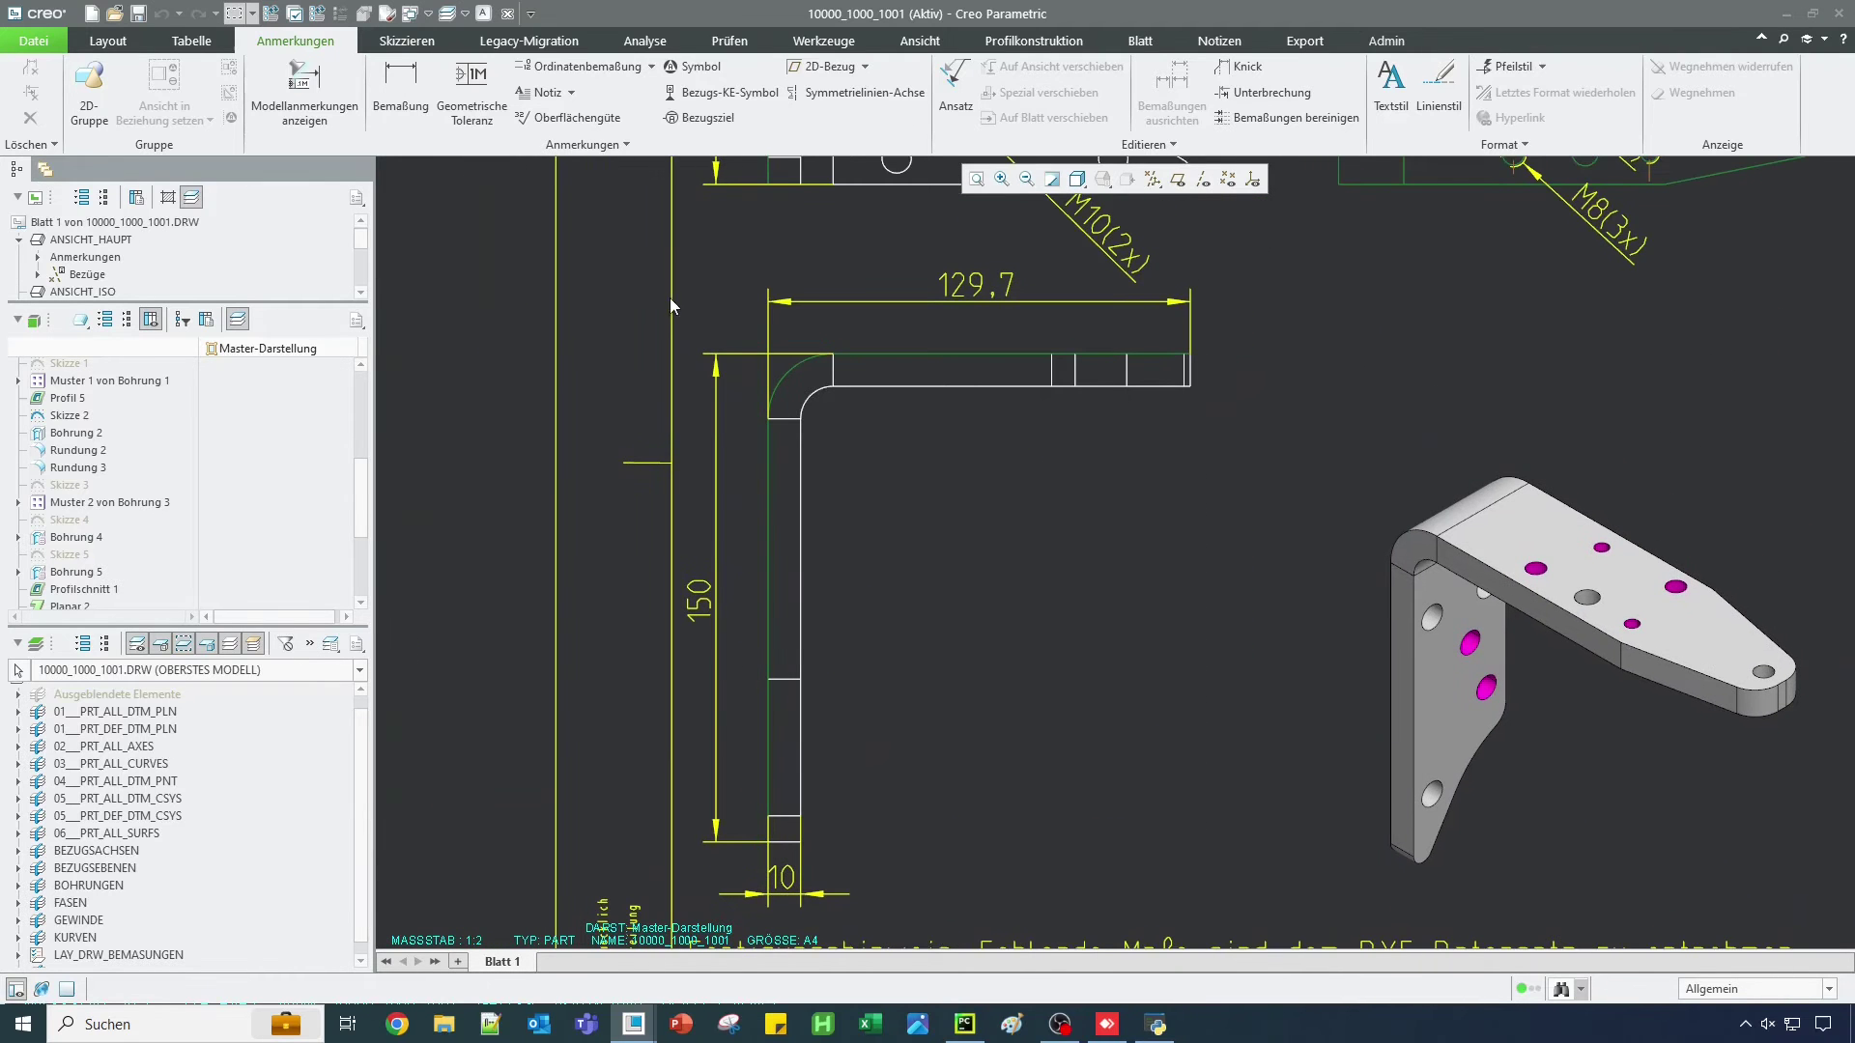
middle_click_drag(947, 605, 900, 604)
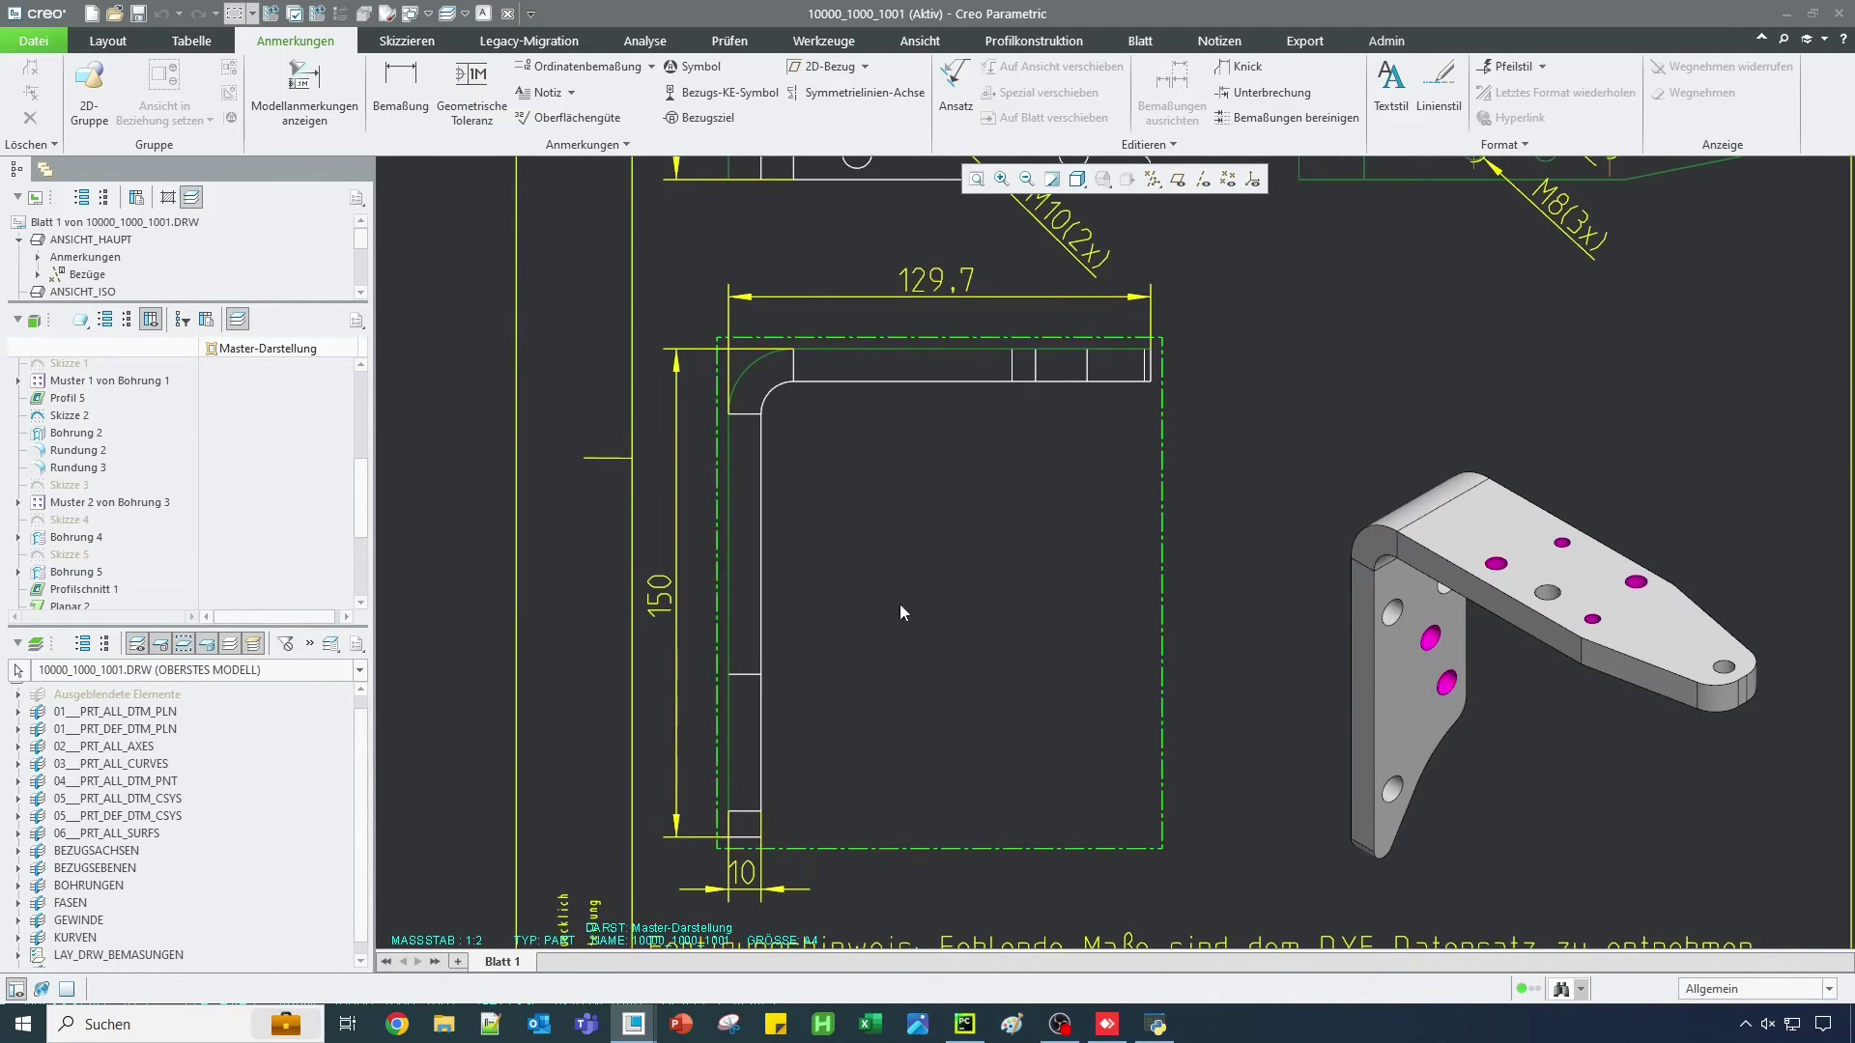
scroll(860, 623, "up", 2)
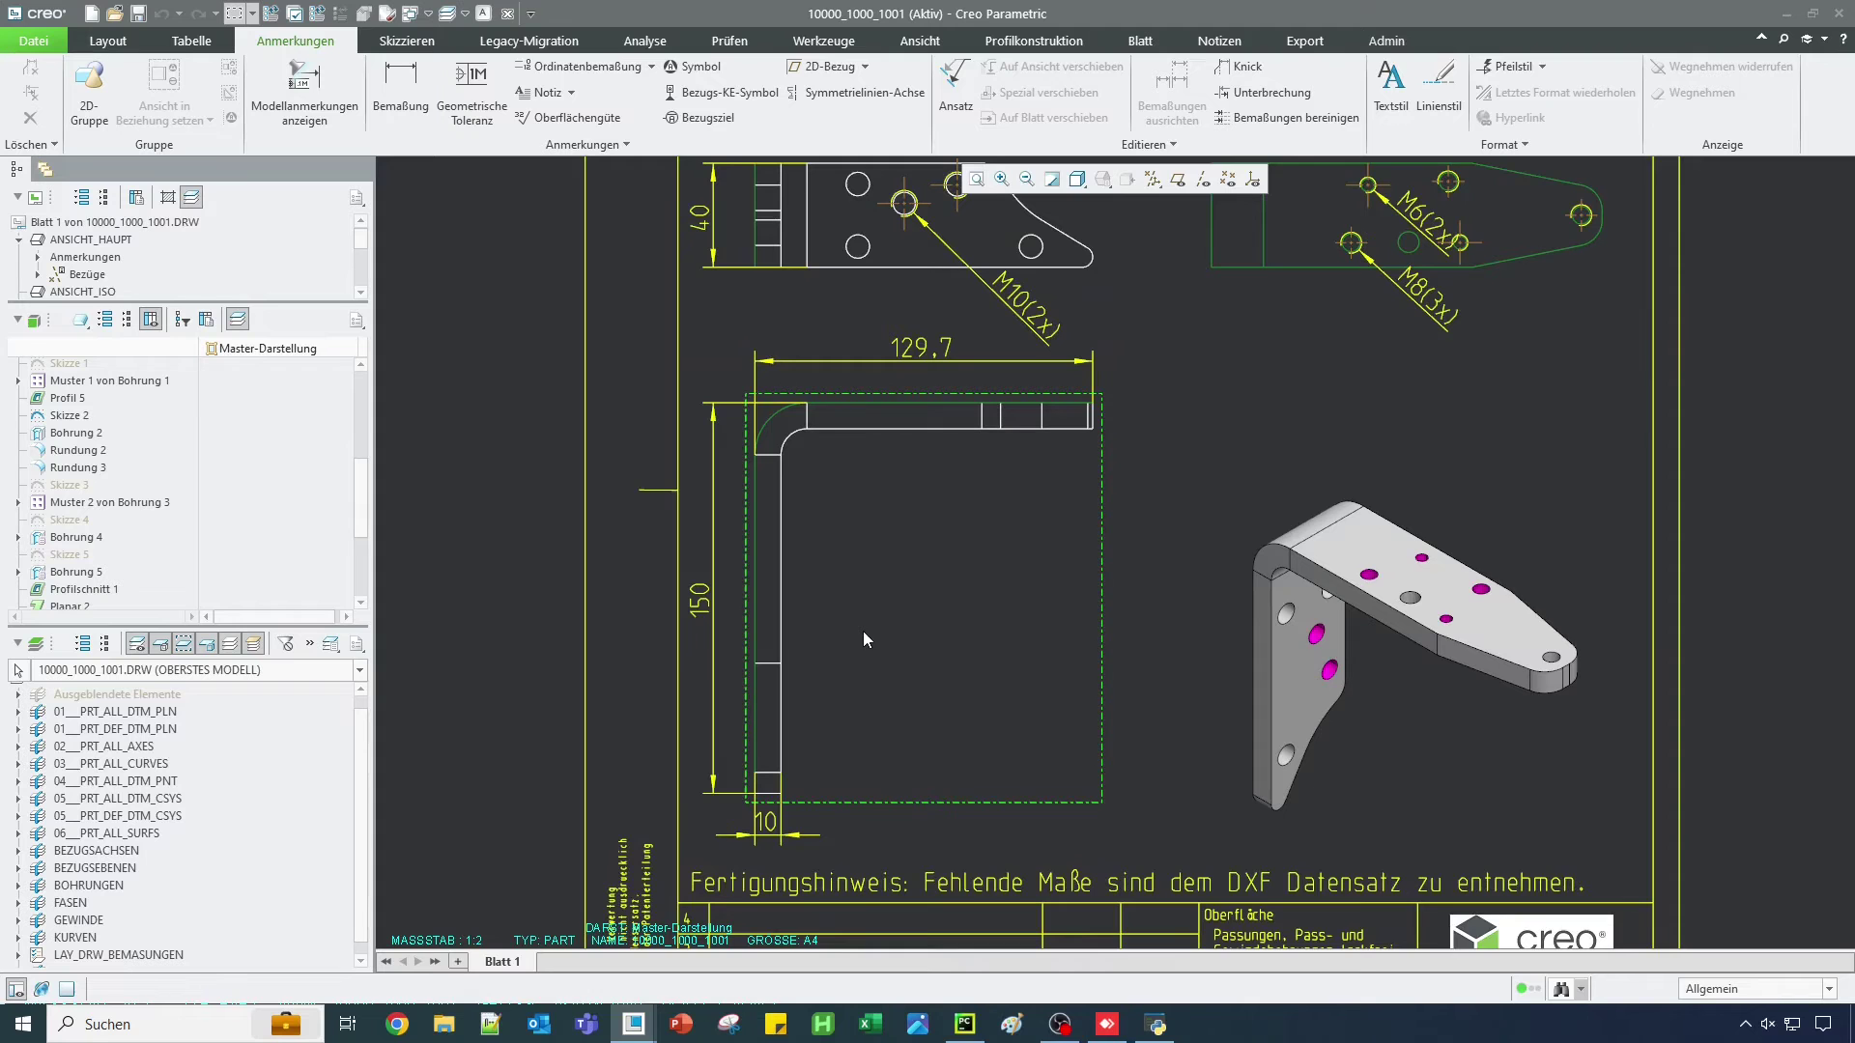
middle_click_drag(765, 419, 521, 403)
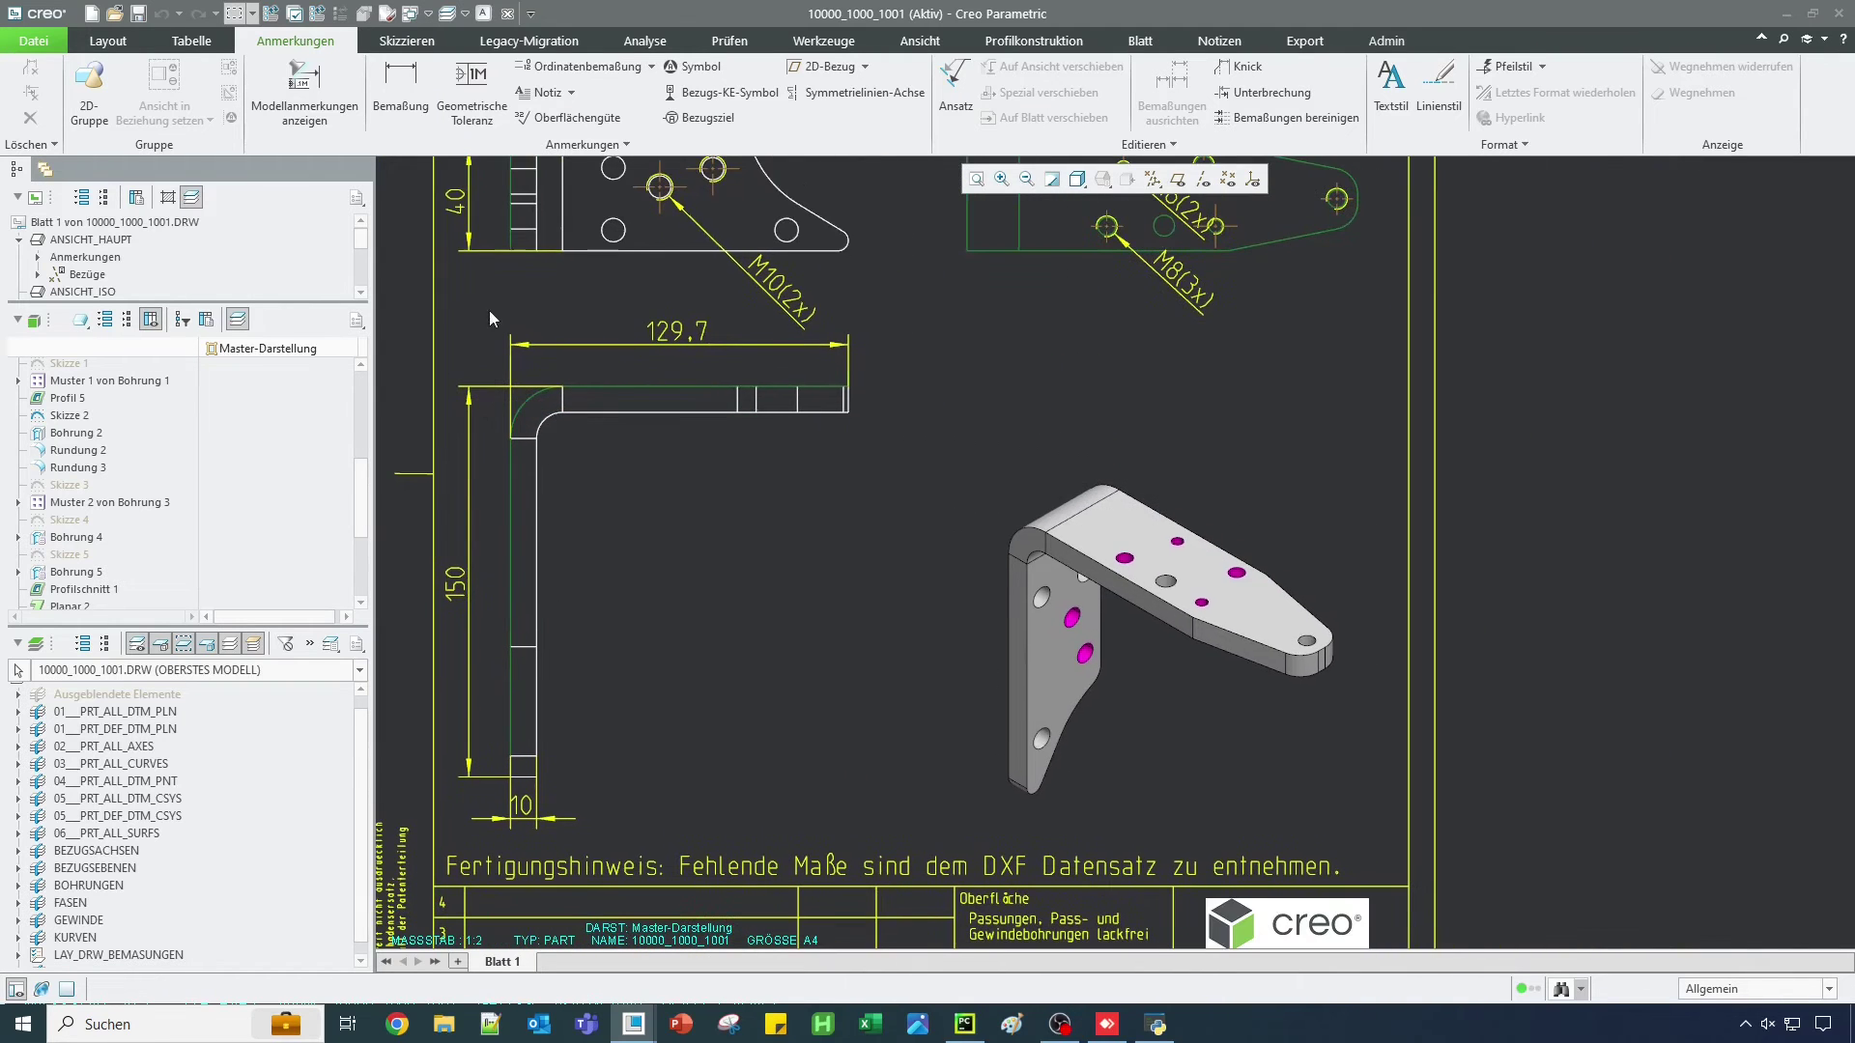
left_click(339, 126)
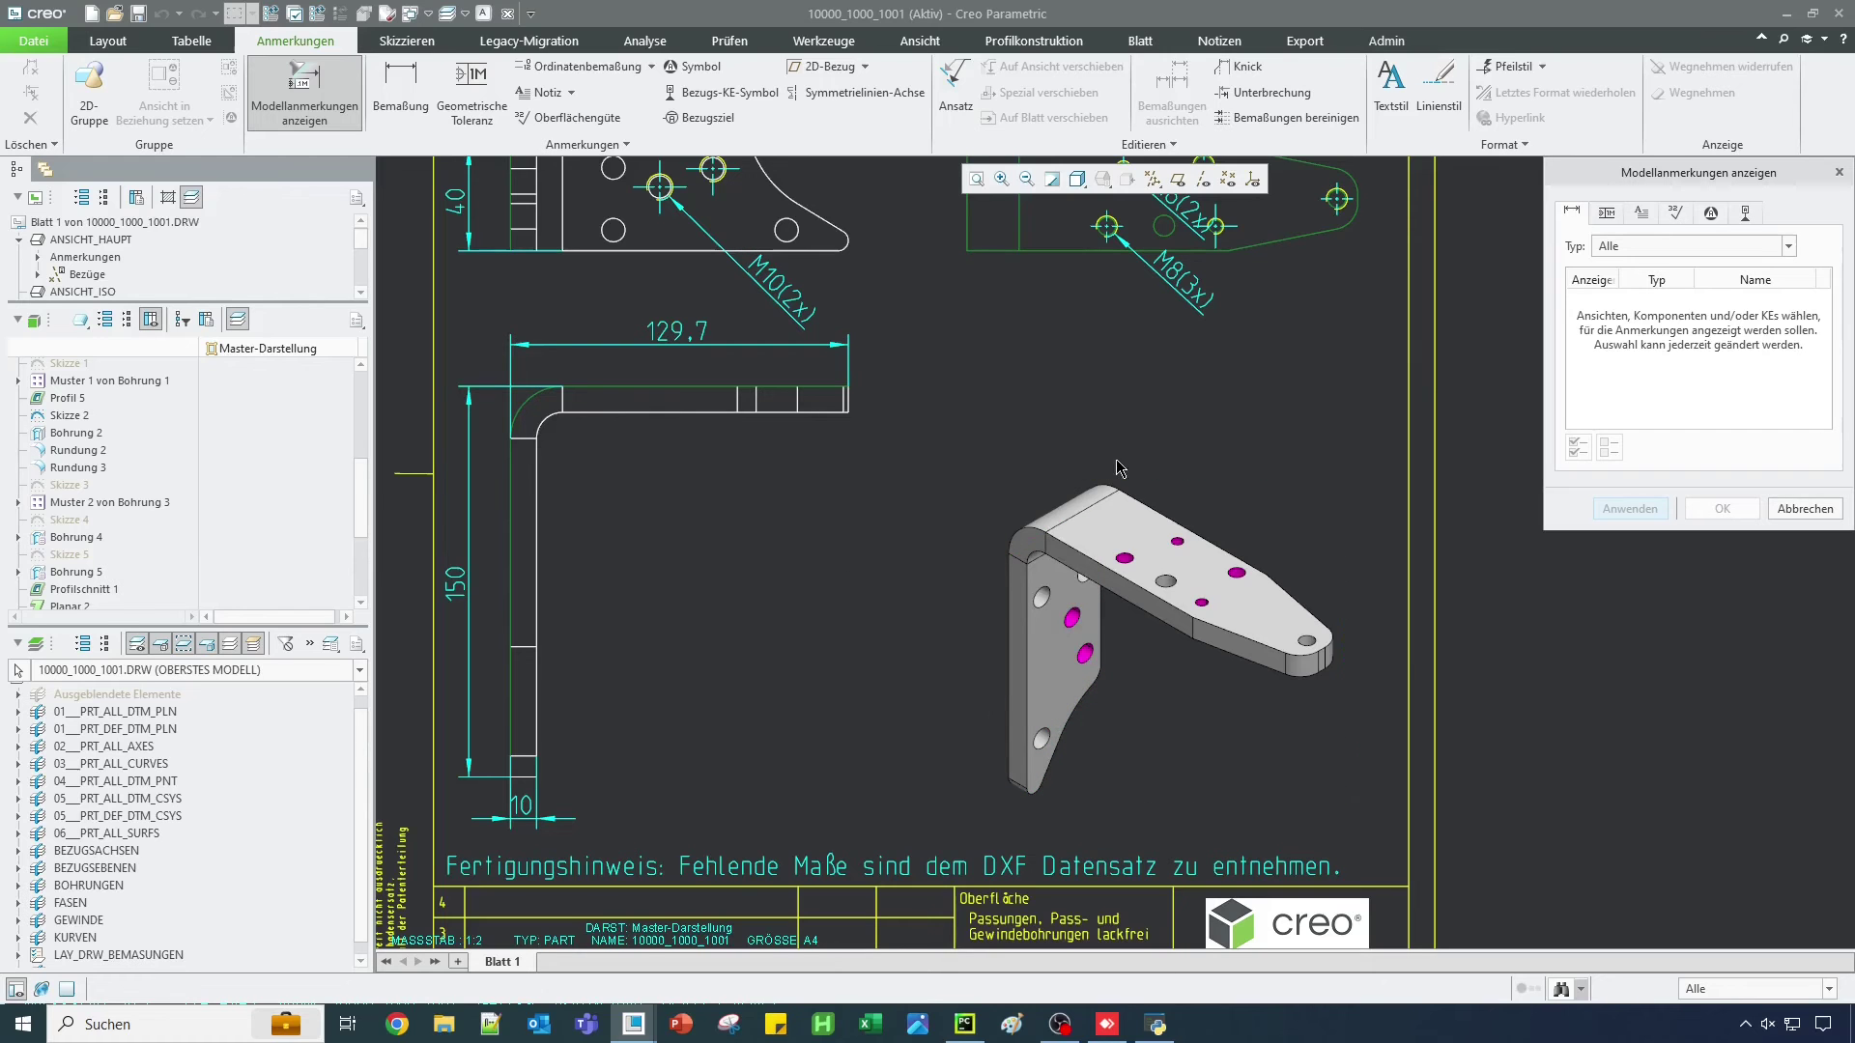
middle_click_drag(509, 403, 644, 368)
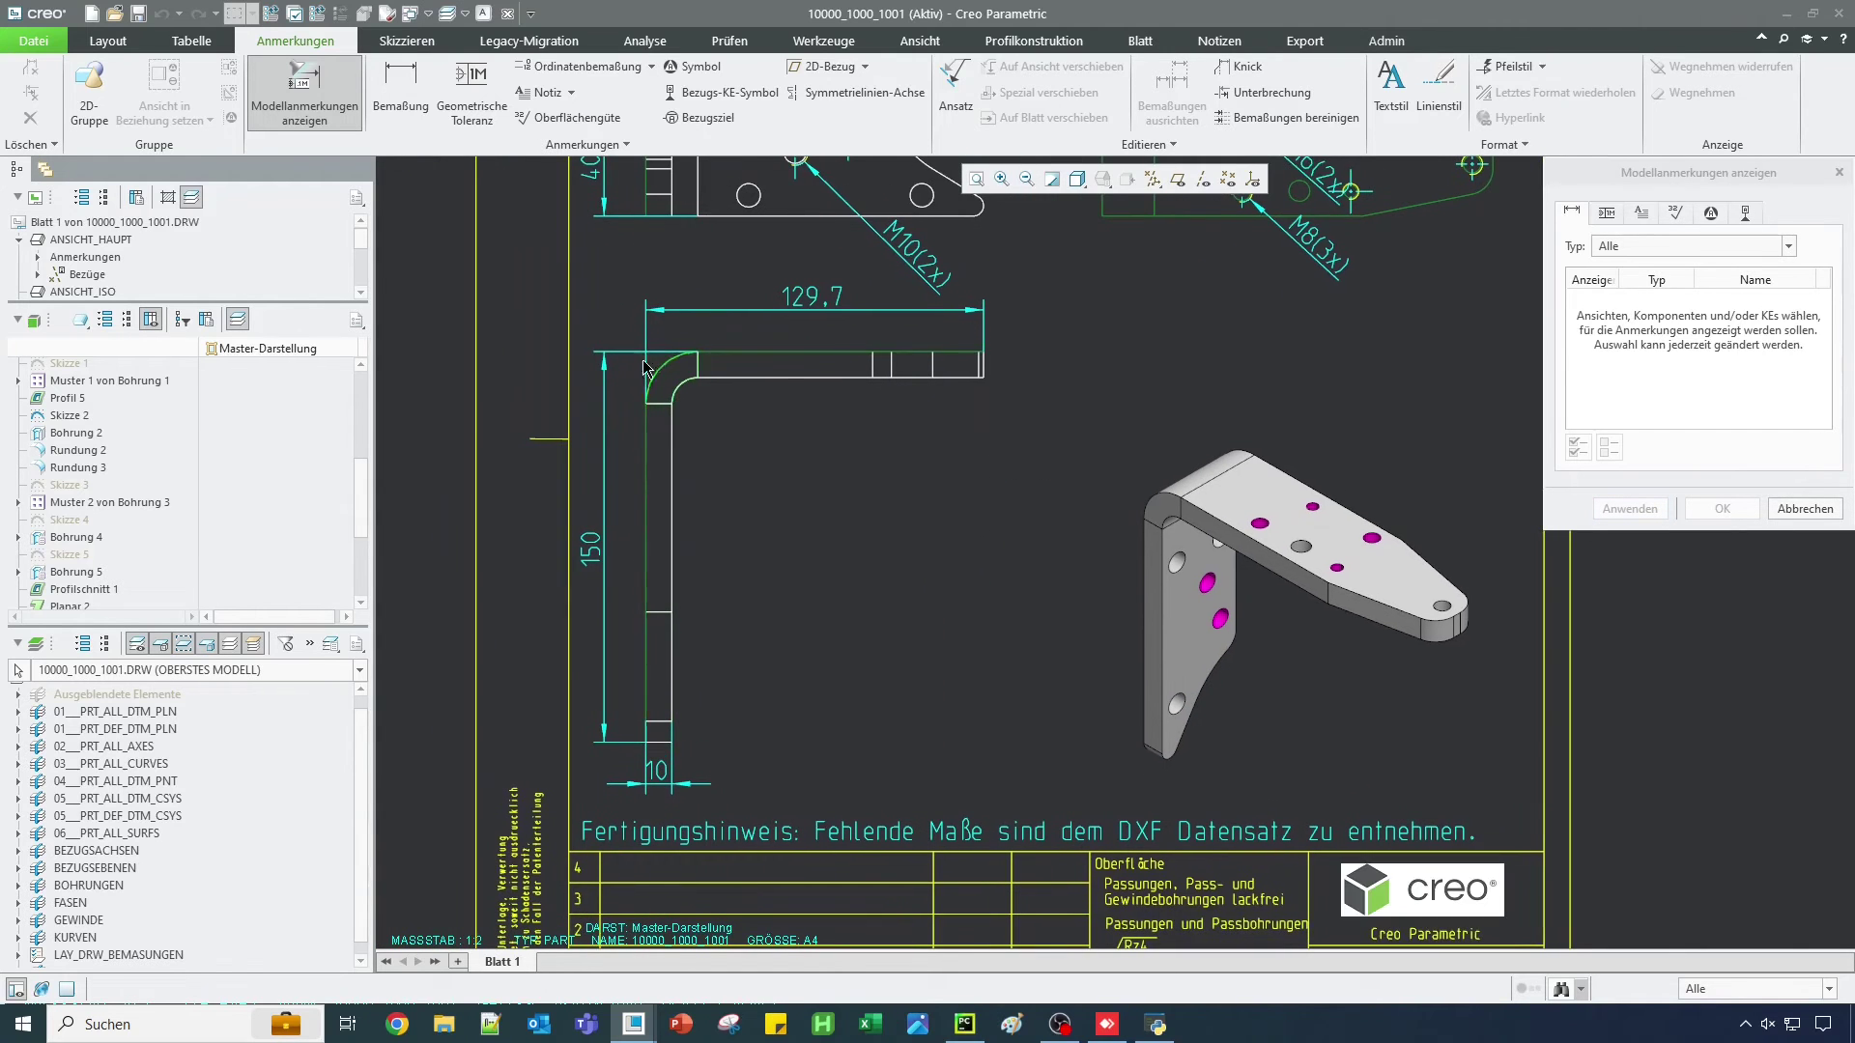
left_click(1805, 509)
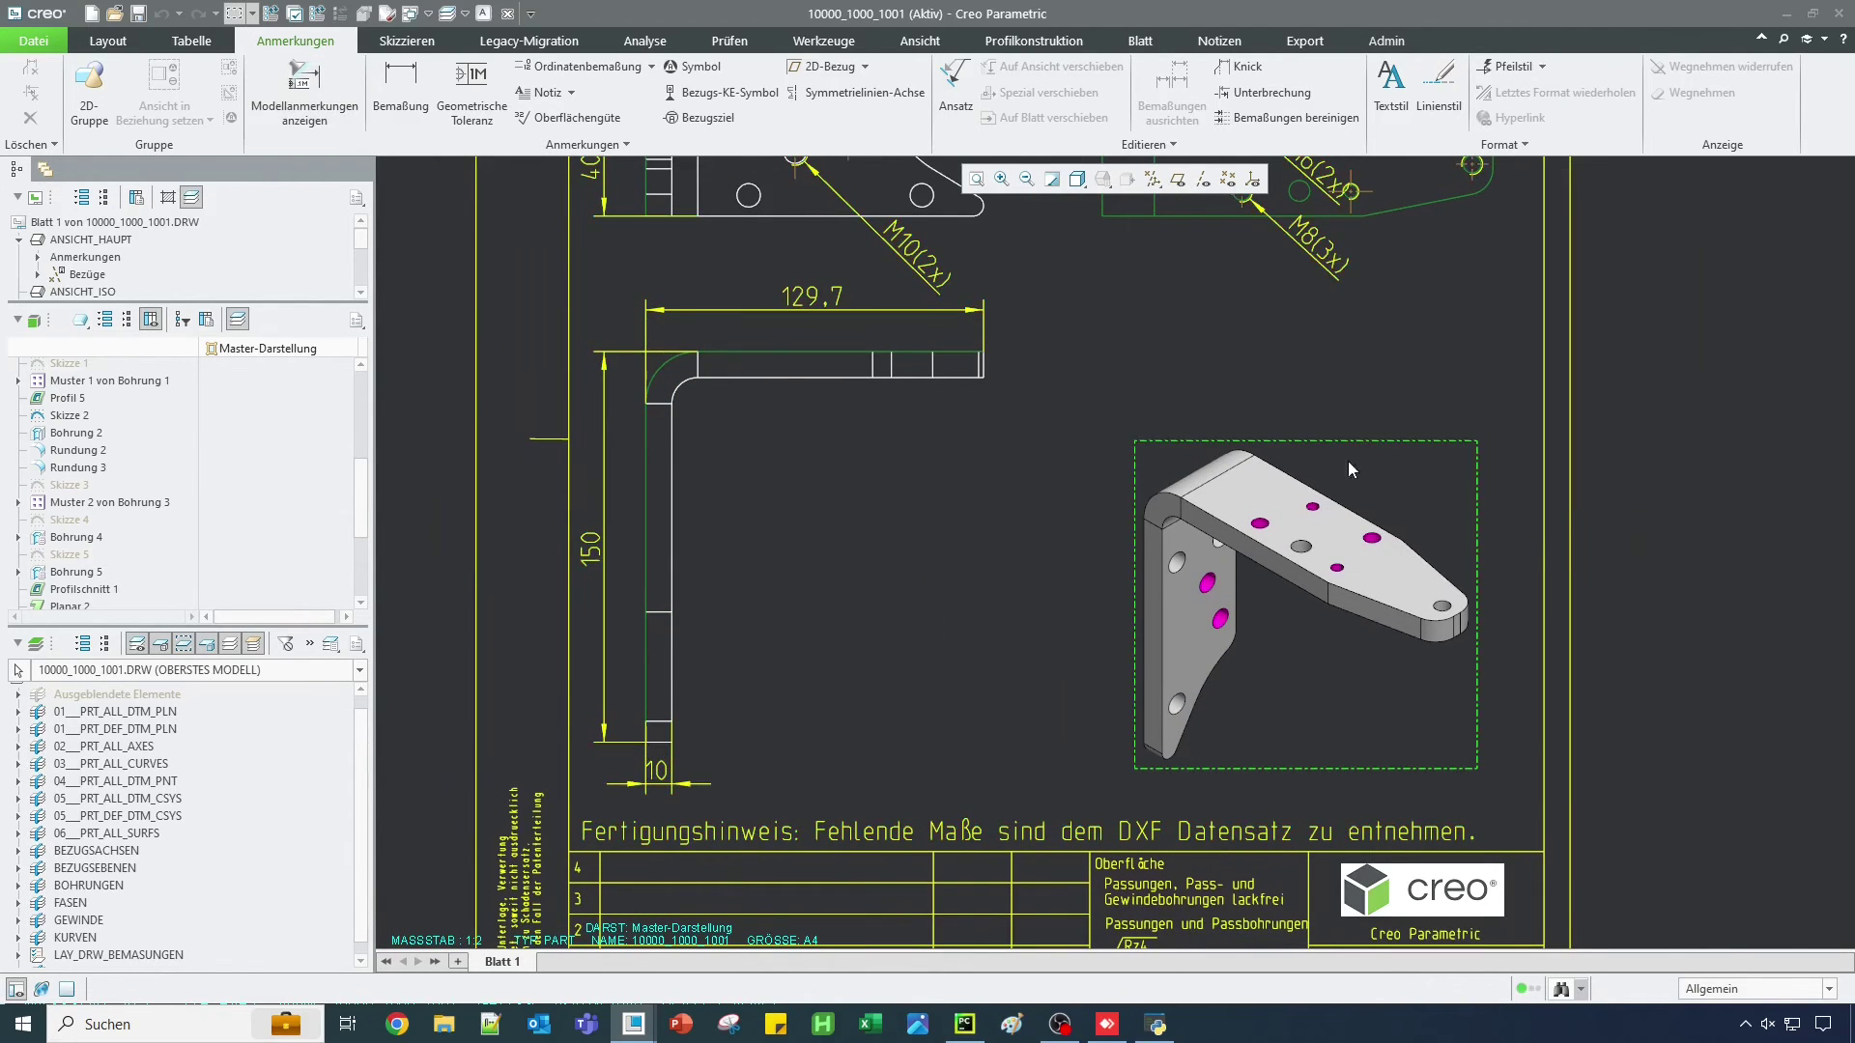
Move the M6(2x) thread callout in the tapered leg's view above the outline, up and to the left of its hole.
middle_click_drag(1337, 408, 1144, 779)
scroll(1079, 552, "up", 3)
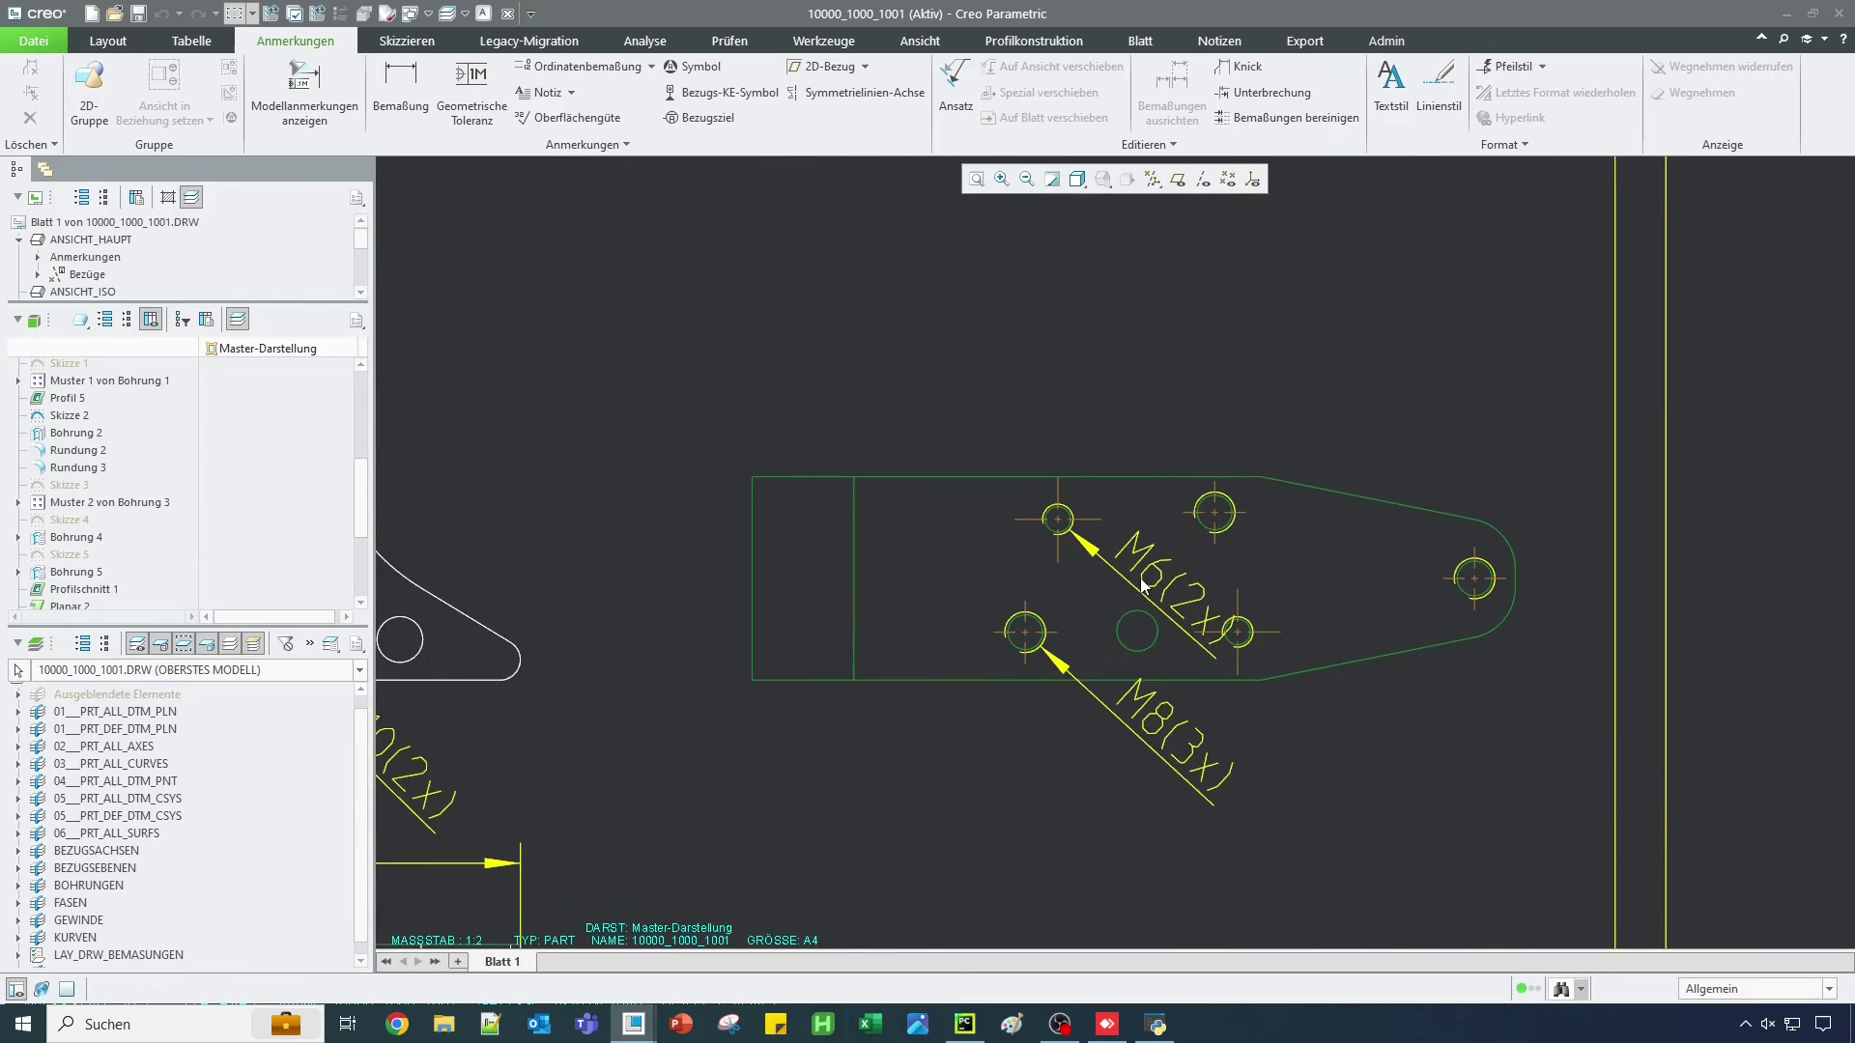
left_click(1148, 581)
left_click_drag(1148, 580, 1014, 464)
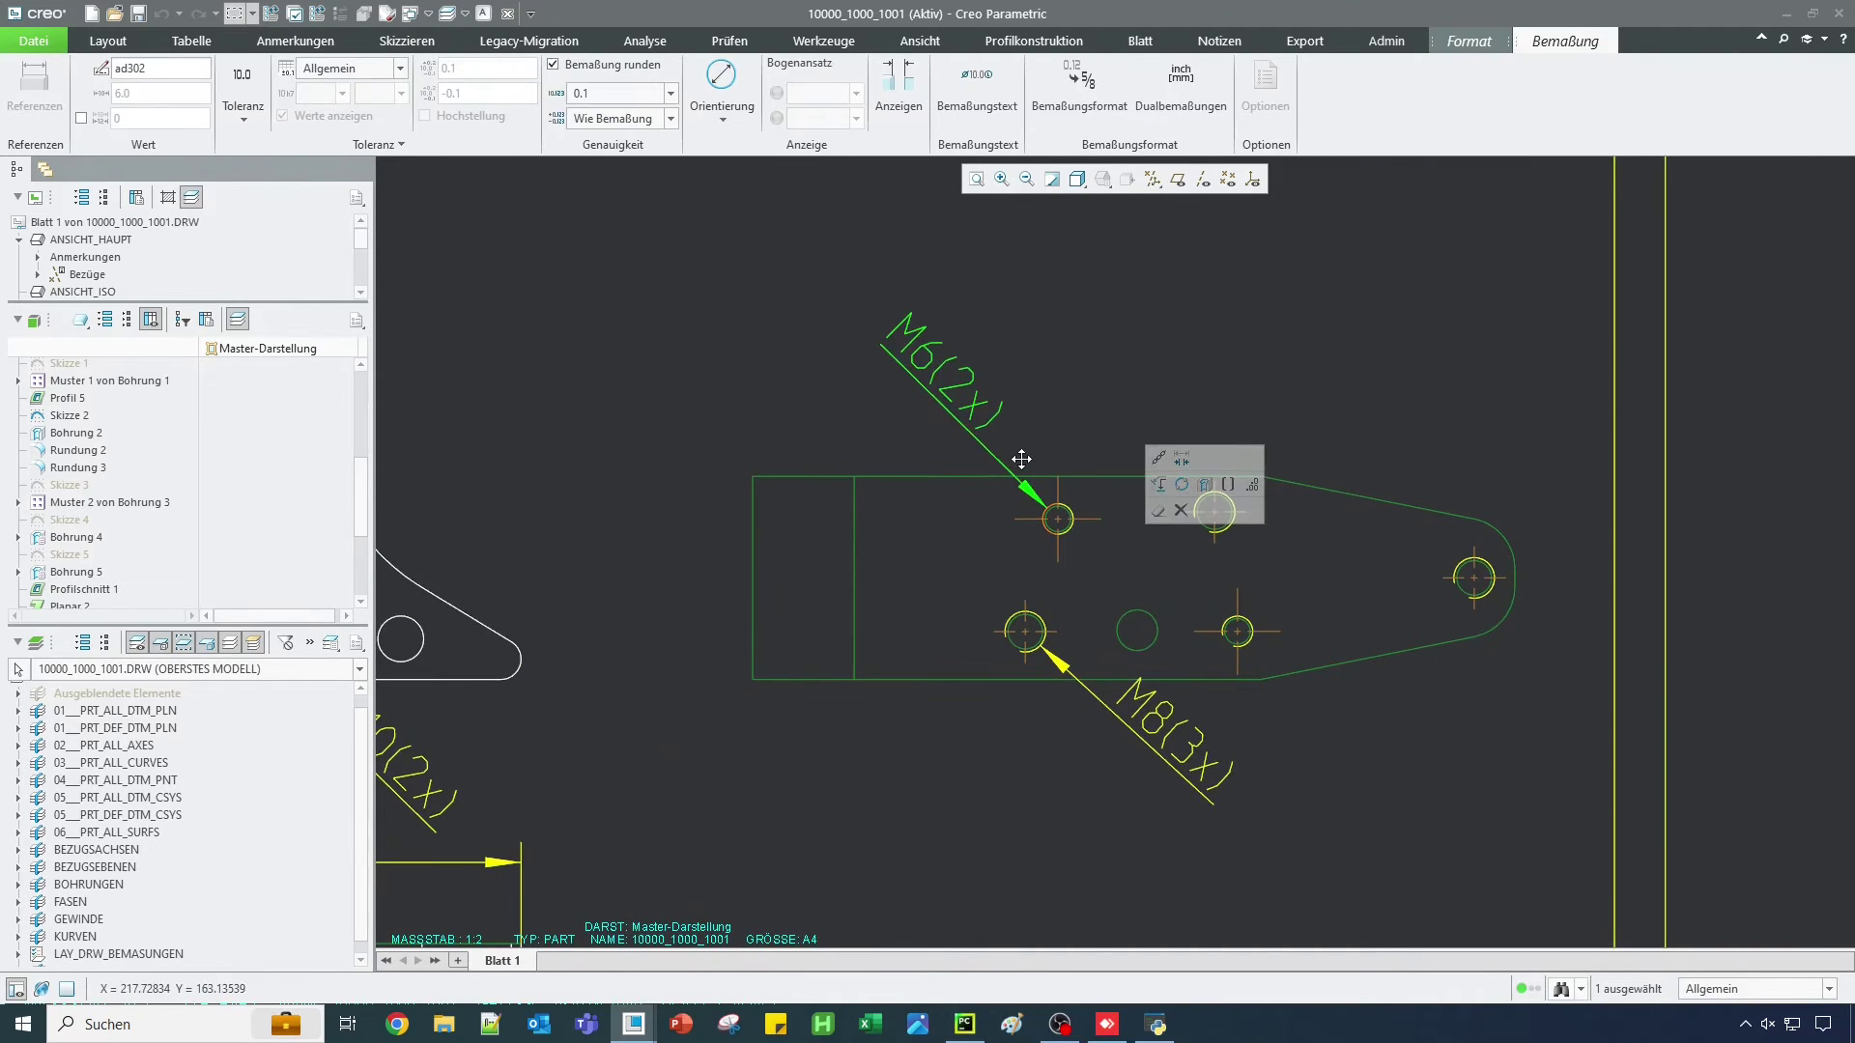
scroll(1005, 483, "down", 4)
scroll(993, 502, "down", 5)
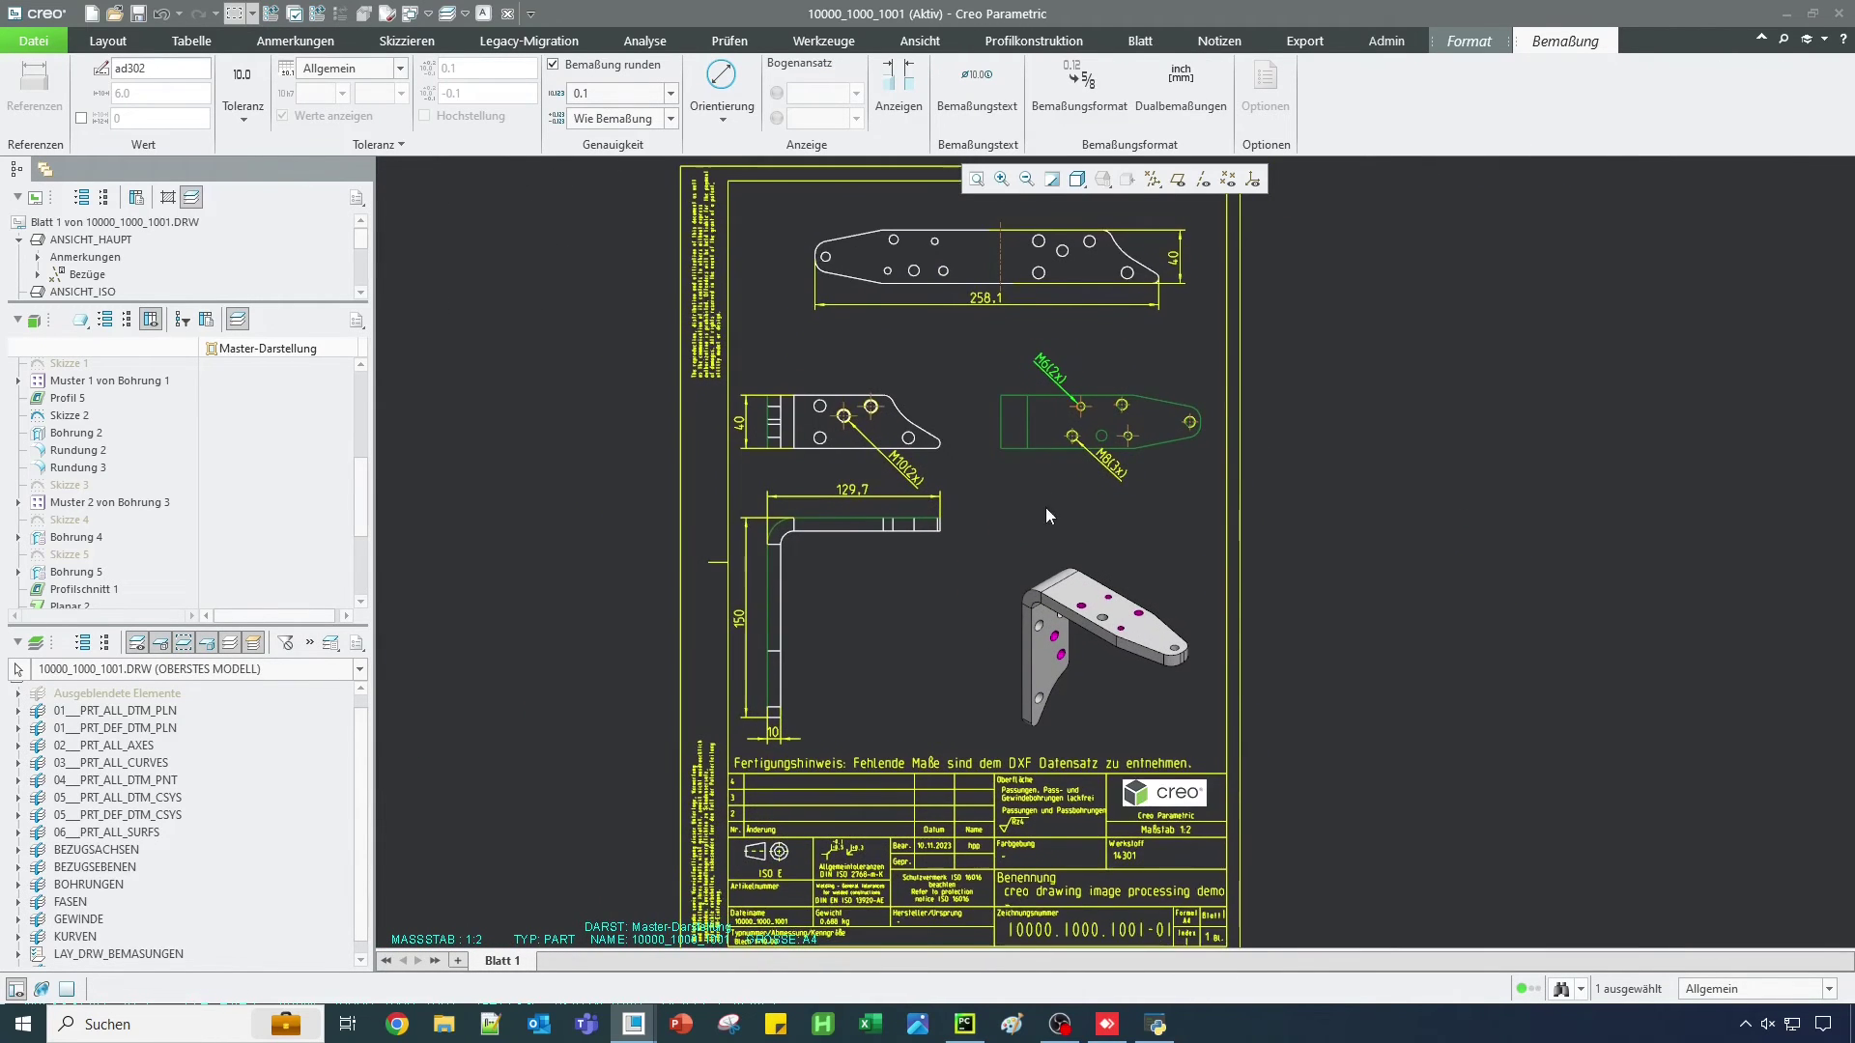
middle_click_drag(1122, 508, 1163, 497)
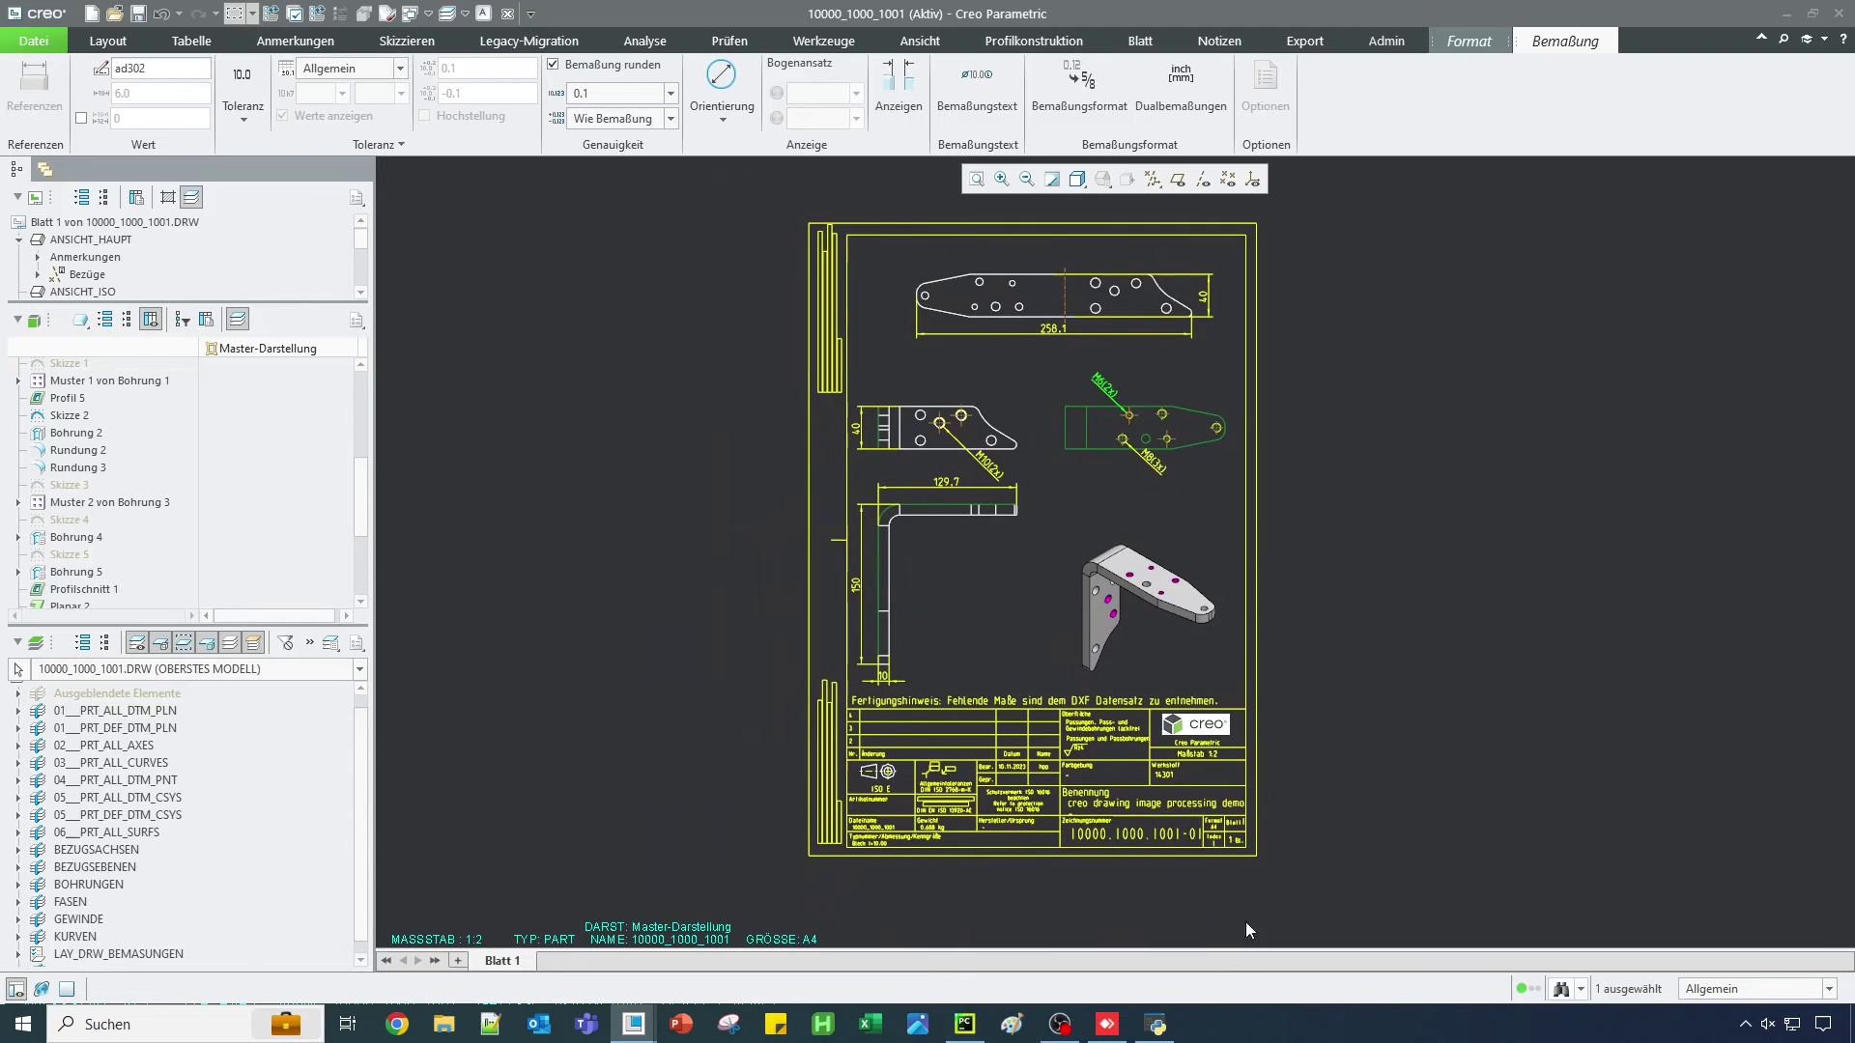
In Produktdatenmanagement, read the part's parameters from Creo and export the drawing's manufacturing data with the editor and checker entries filled in.
left_click(1156, 1025)
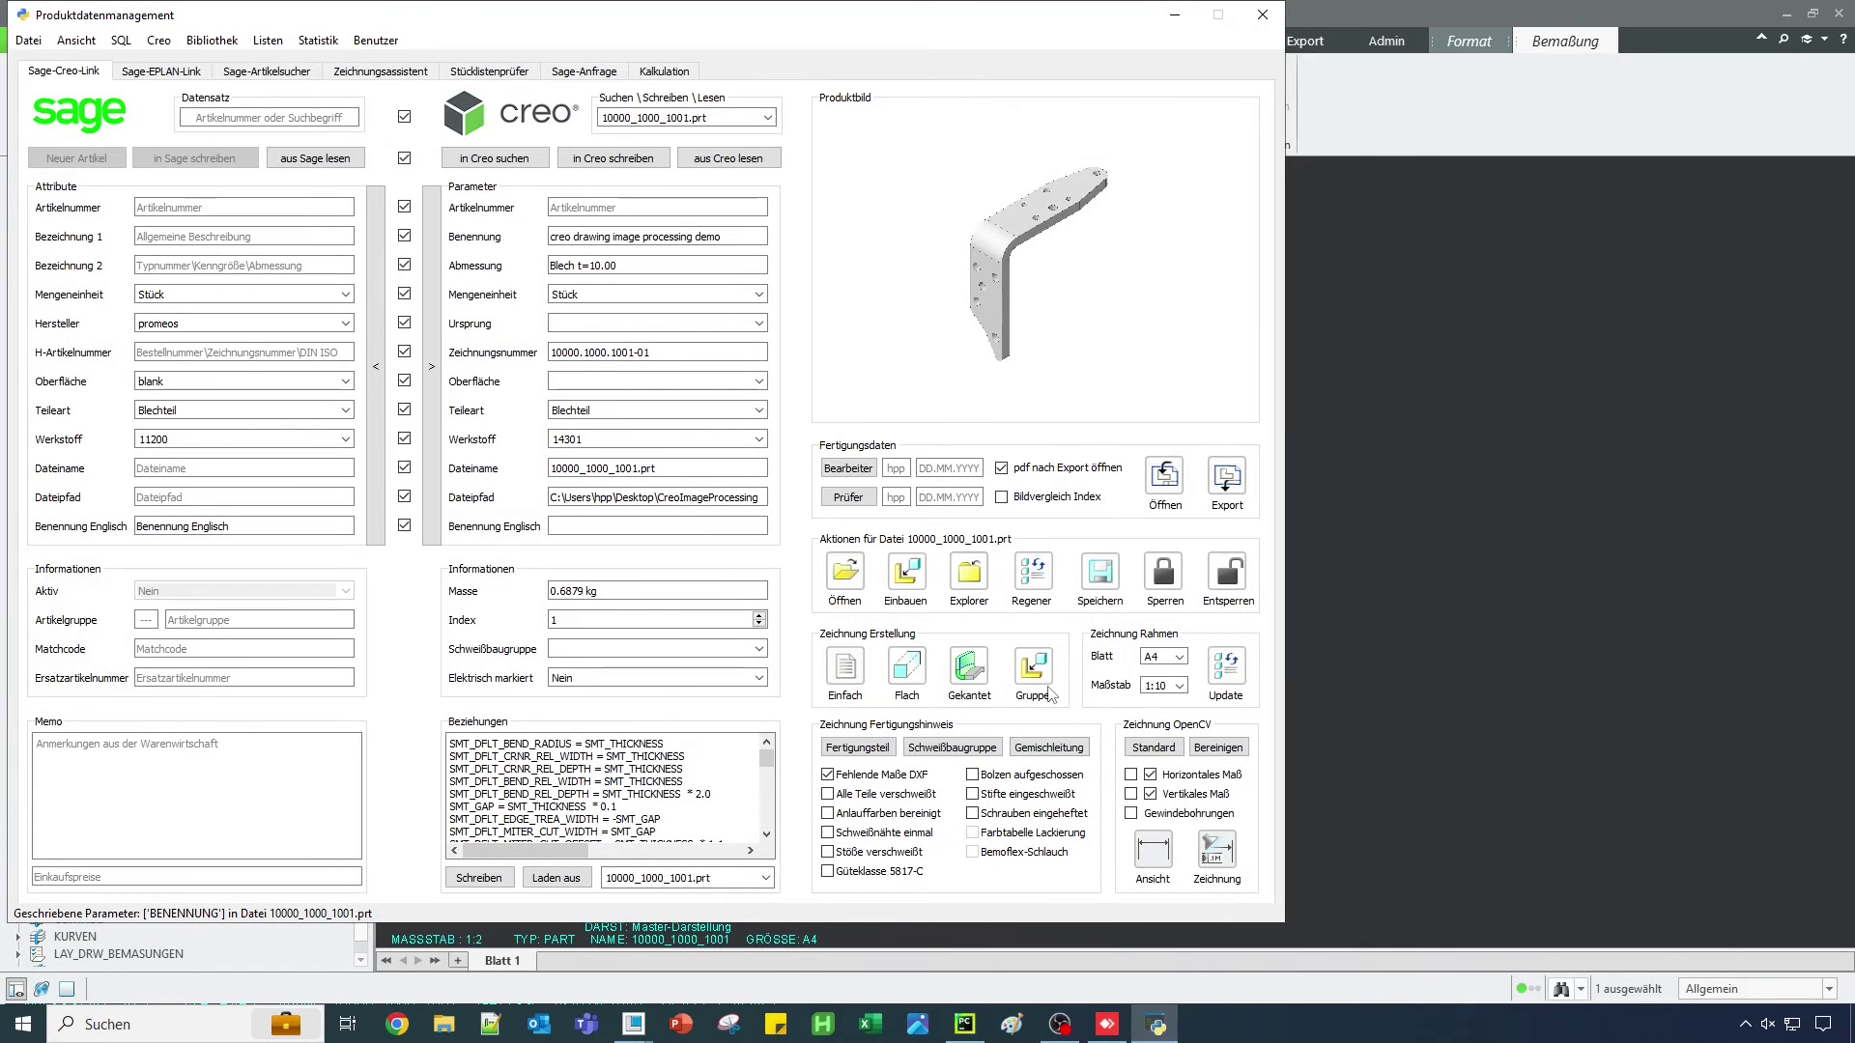
left_click(749, 164)
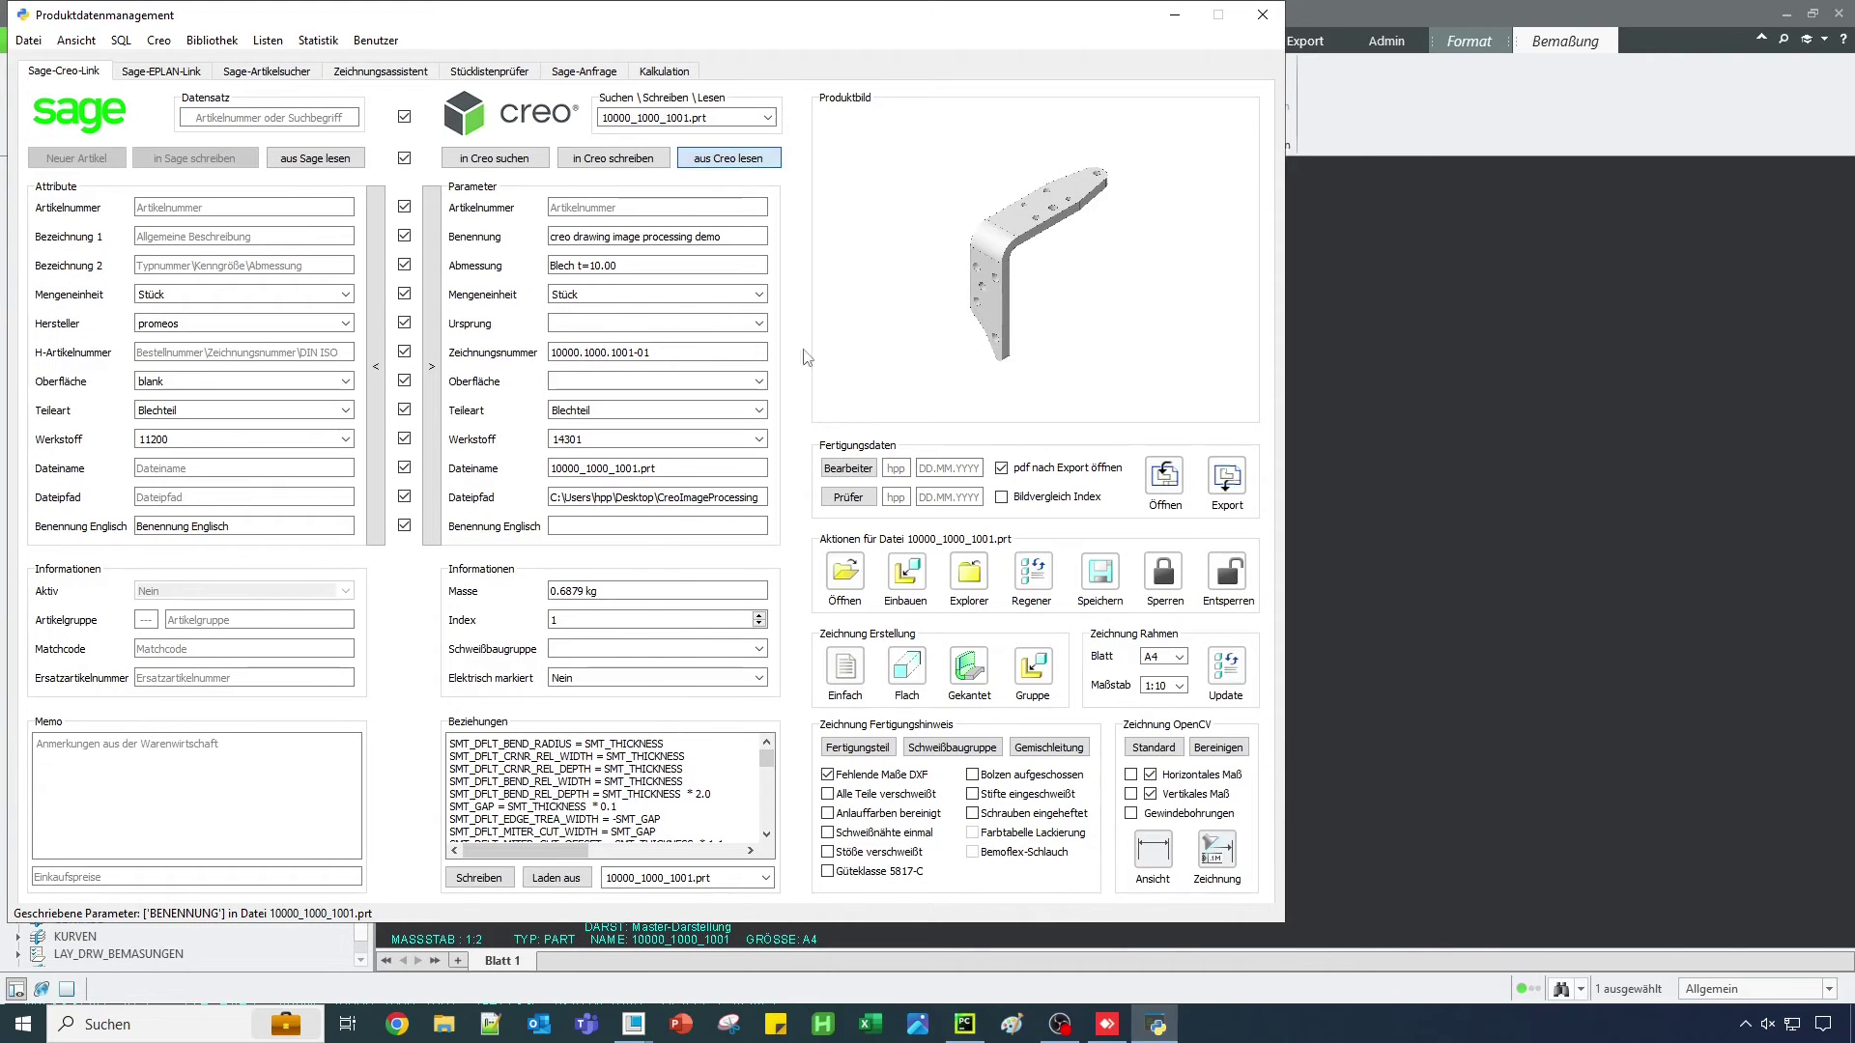
left_click(848, 467)
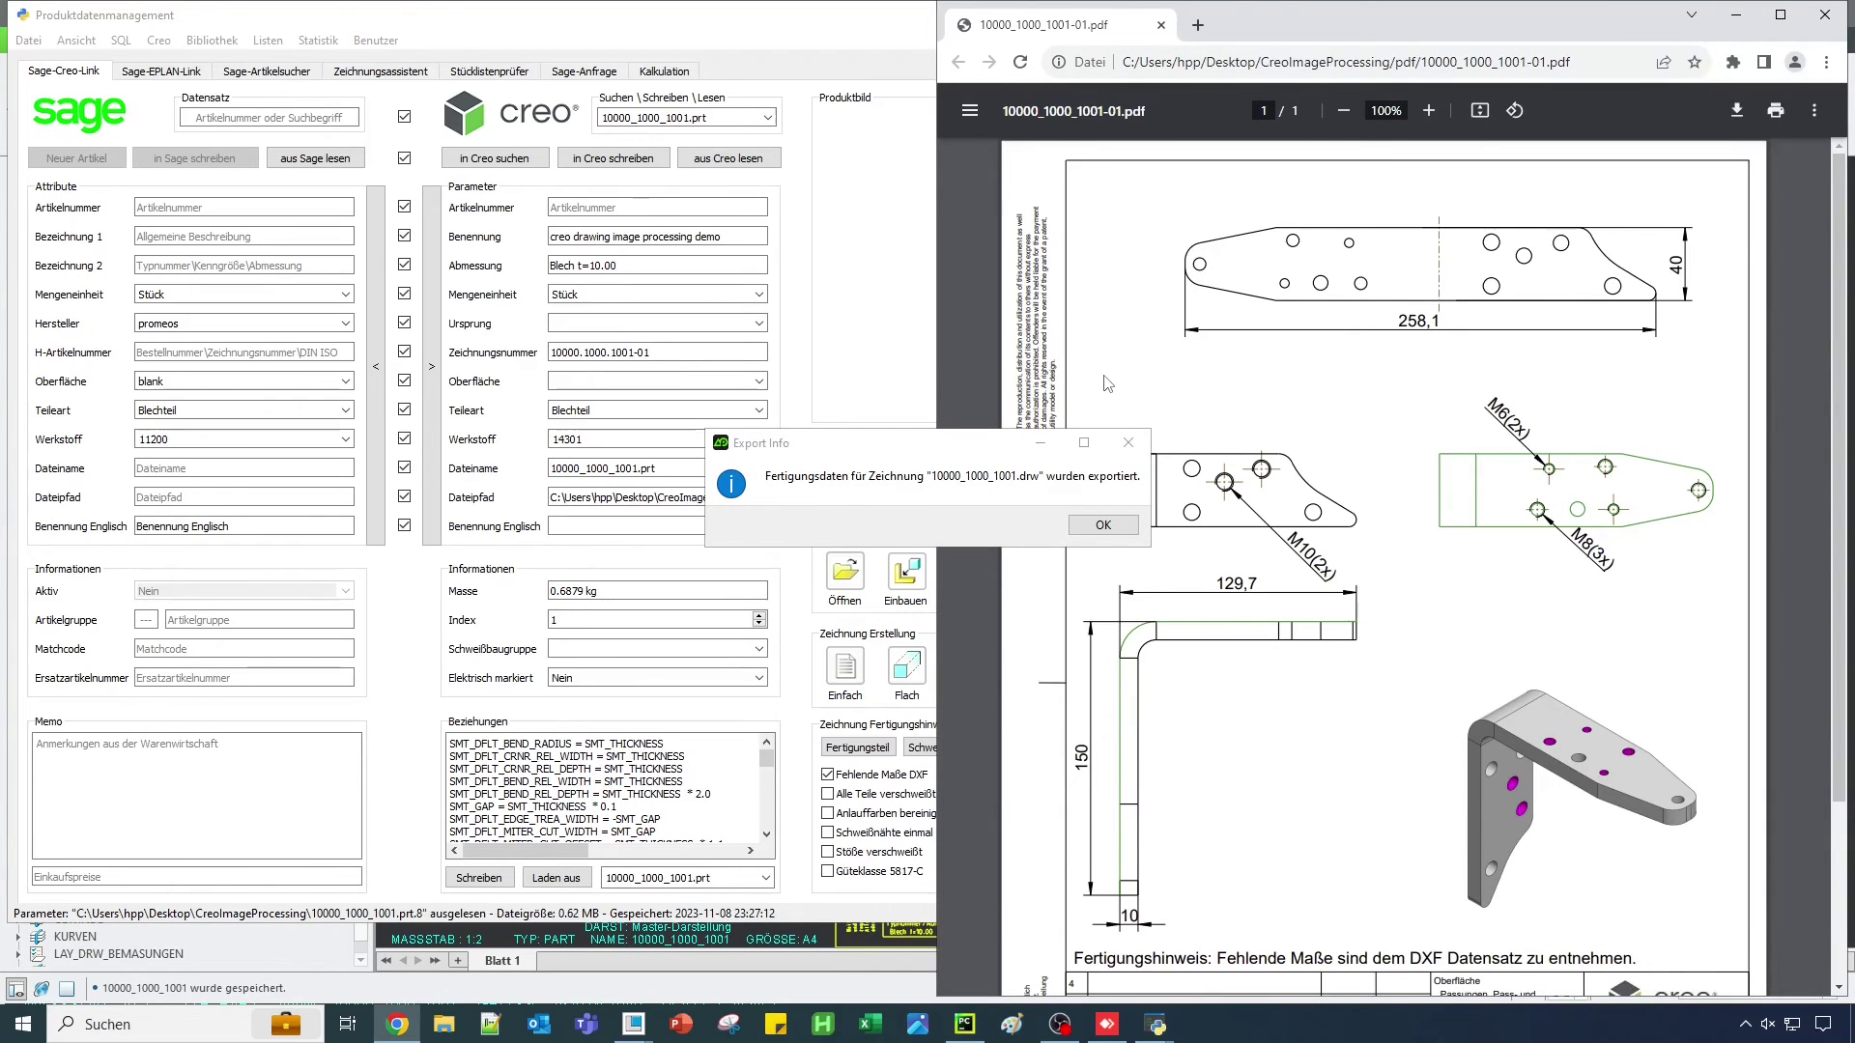
left_click(1103, 524)
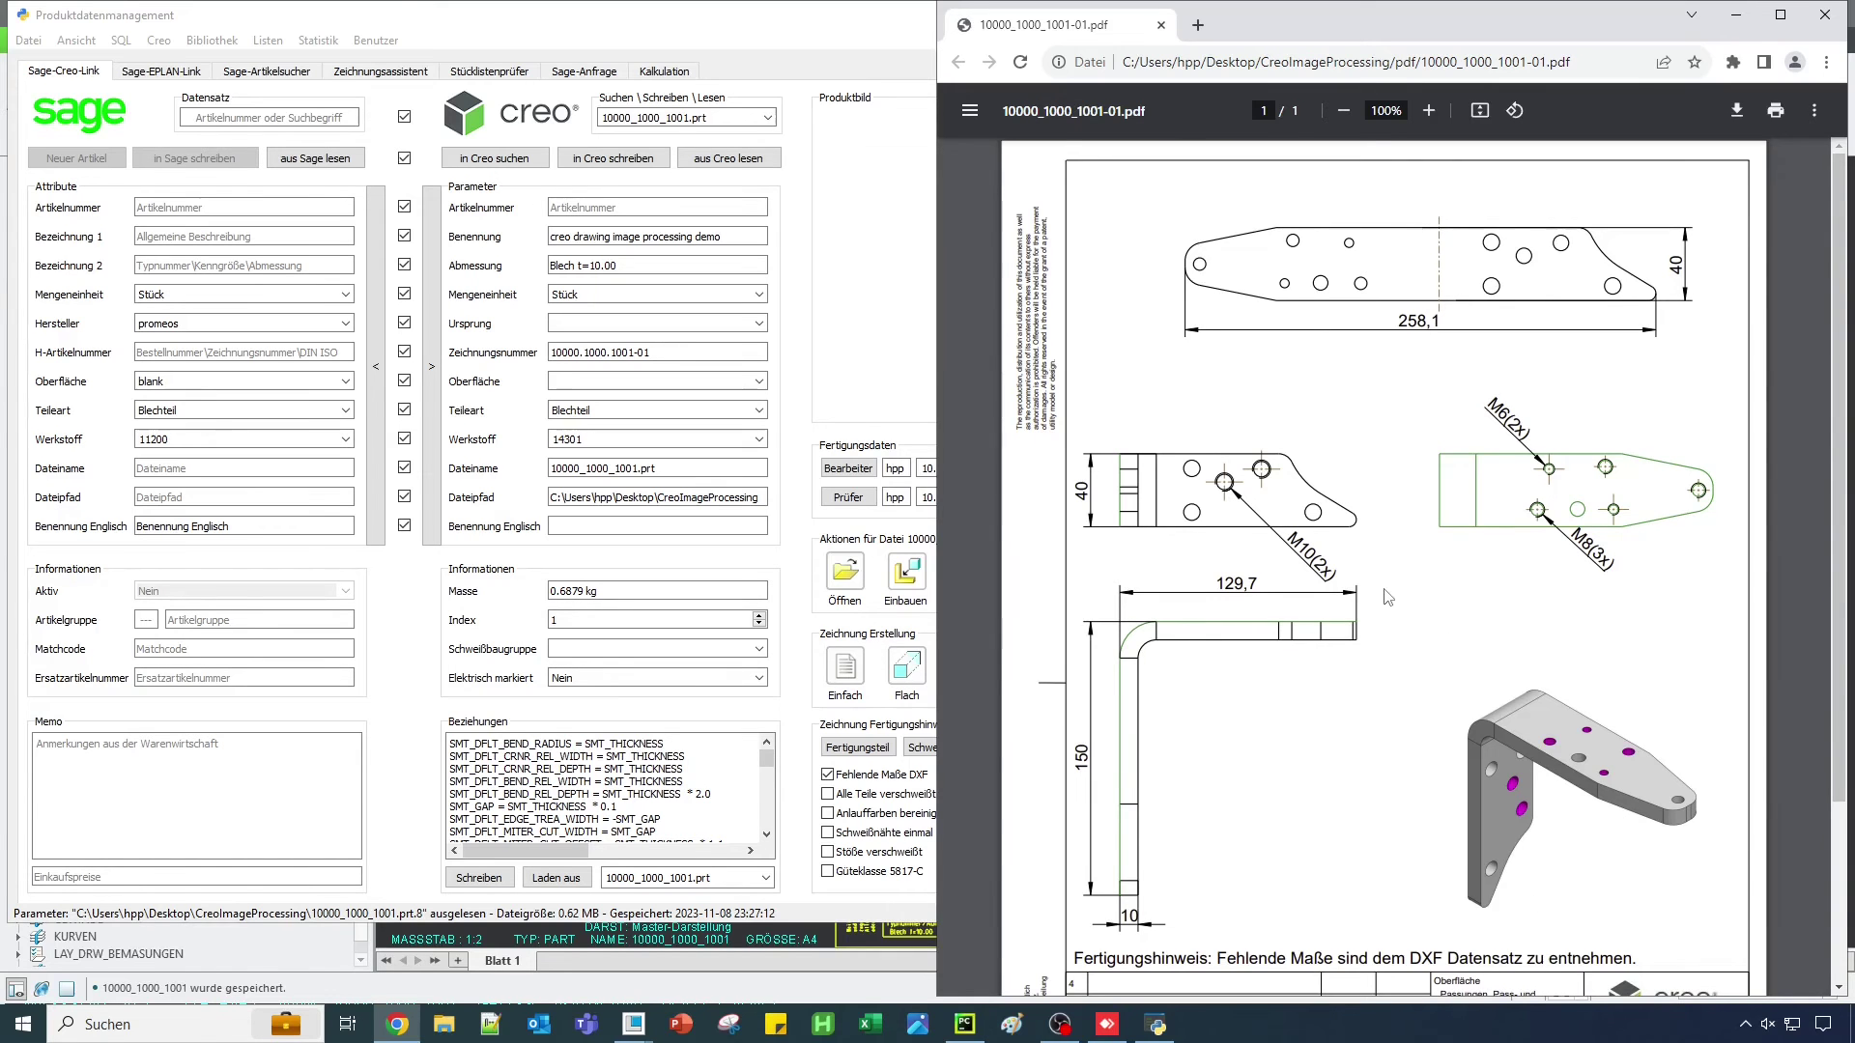
Review the exported drawing 10000_1000_1001-01.pdf in Chrome and return to the Creo drawing.
scroll(1388, 729, "down", 2)
scroll(1404, 449, "up", 2)
scroll(1404, 449, "down", 2)
scroll(1404, 449, "up", 2)
left_click(1737, 15)
left_click(1631, 355)
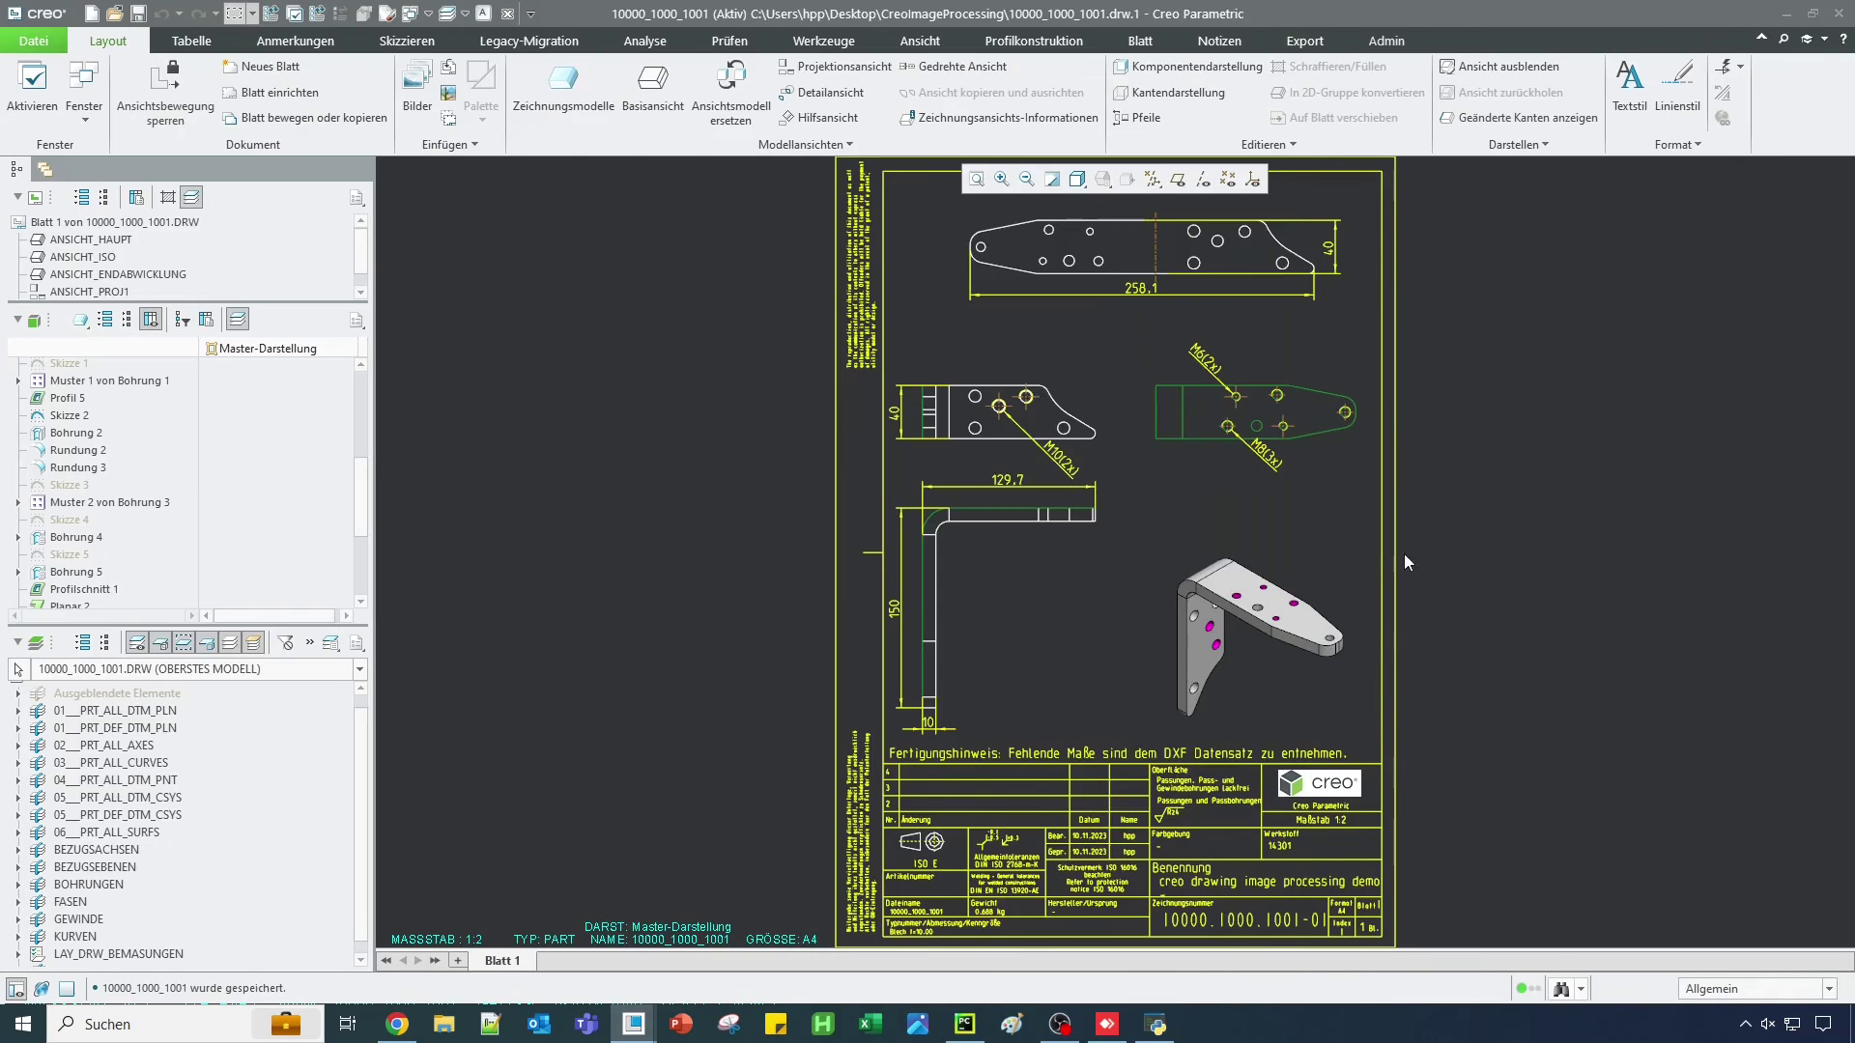
Change the suffix of the M8 thread callout in the tapered leg's view to (4x).
scroll(1352, 596, "down", 6)
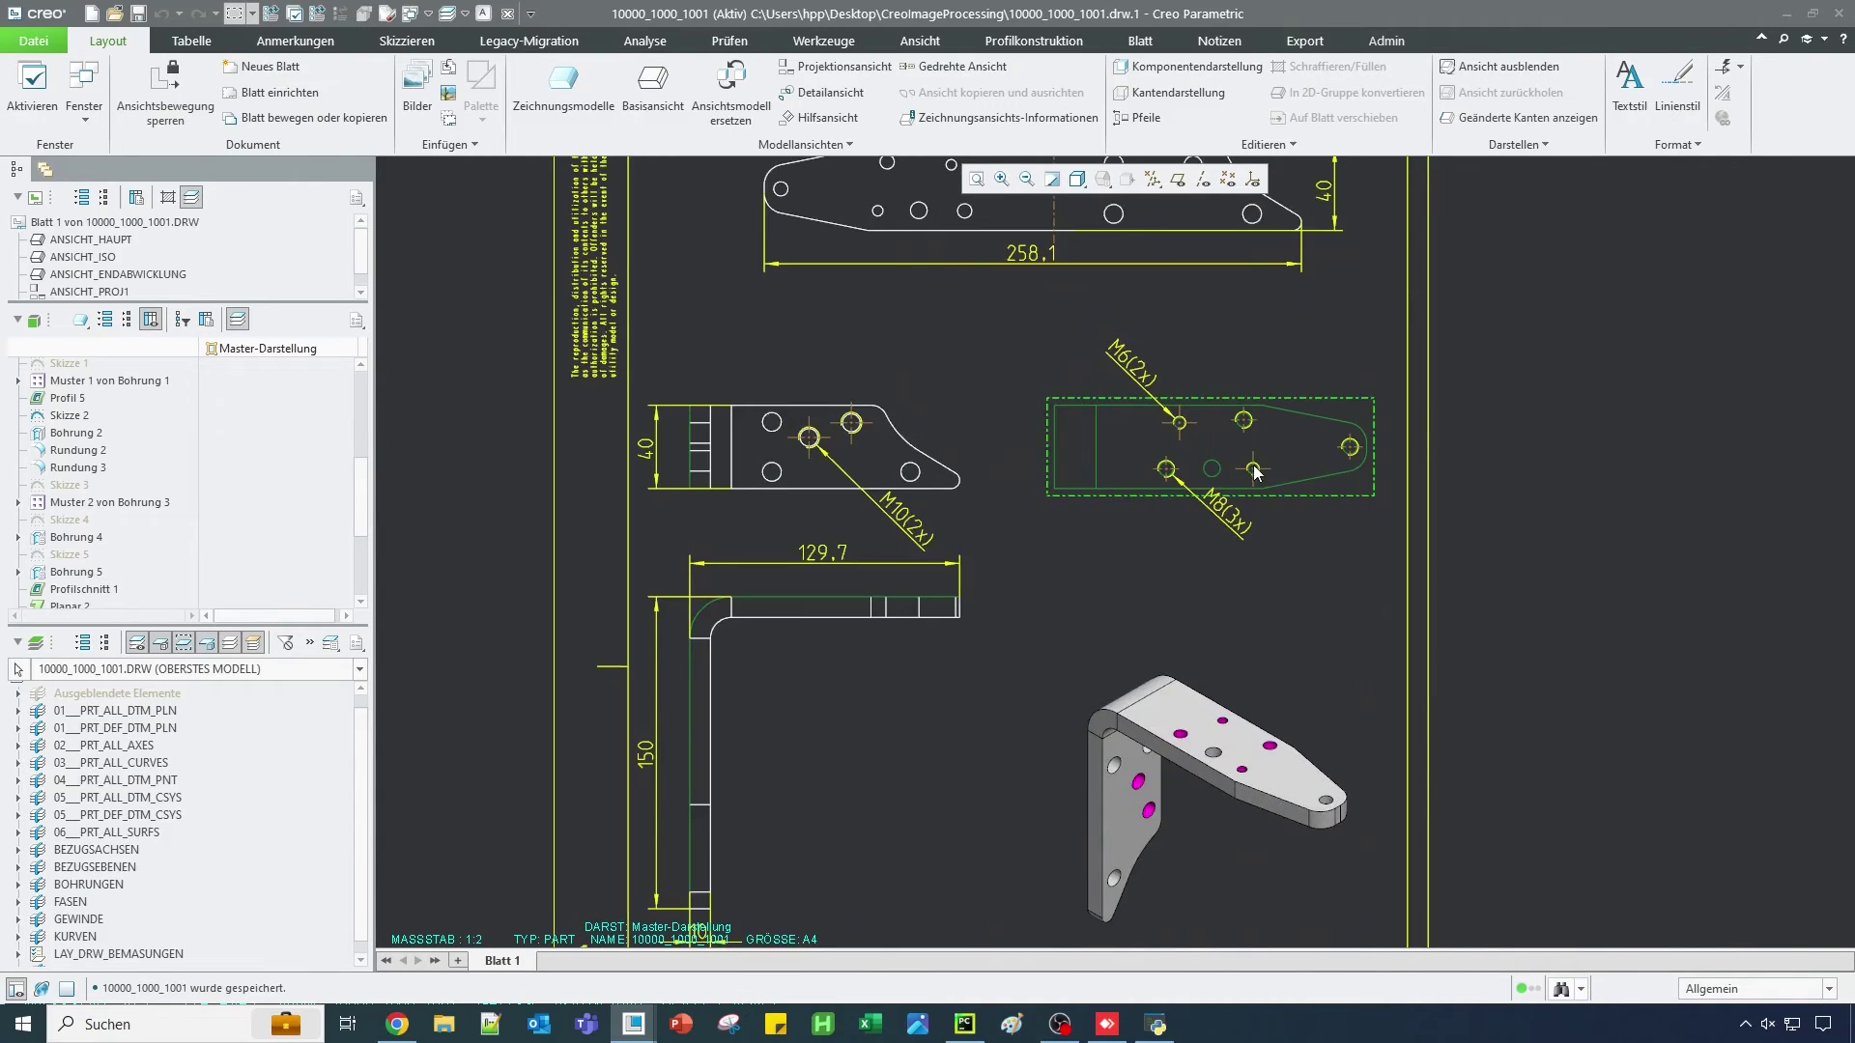
scroll(1181, 522, "up", 2)
scroll(1285, 570, "down", 5)
mouse_move(1209, 598)
middle_mouse_down()
mouse_move(1207, 757)
mouse_move(1120, 684)
middle_mouse_up()
scroll(1206, 705, "up", 2)
scroll(989, 563, "down", 3)
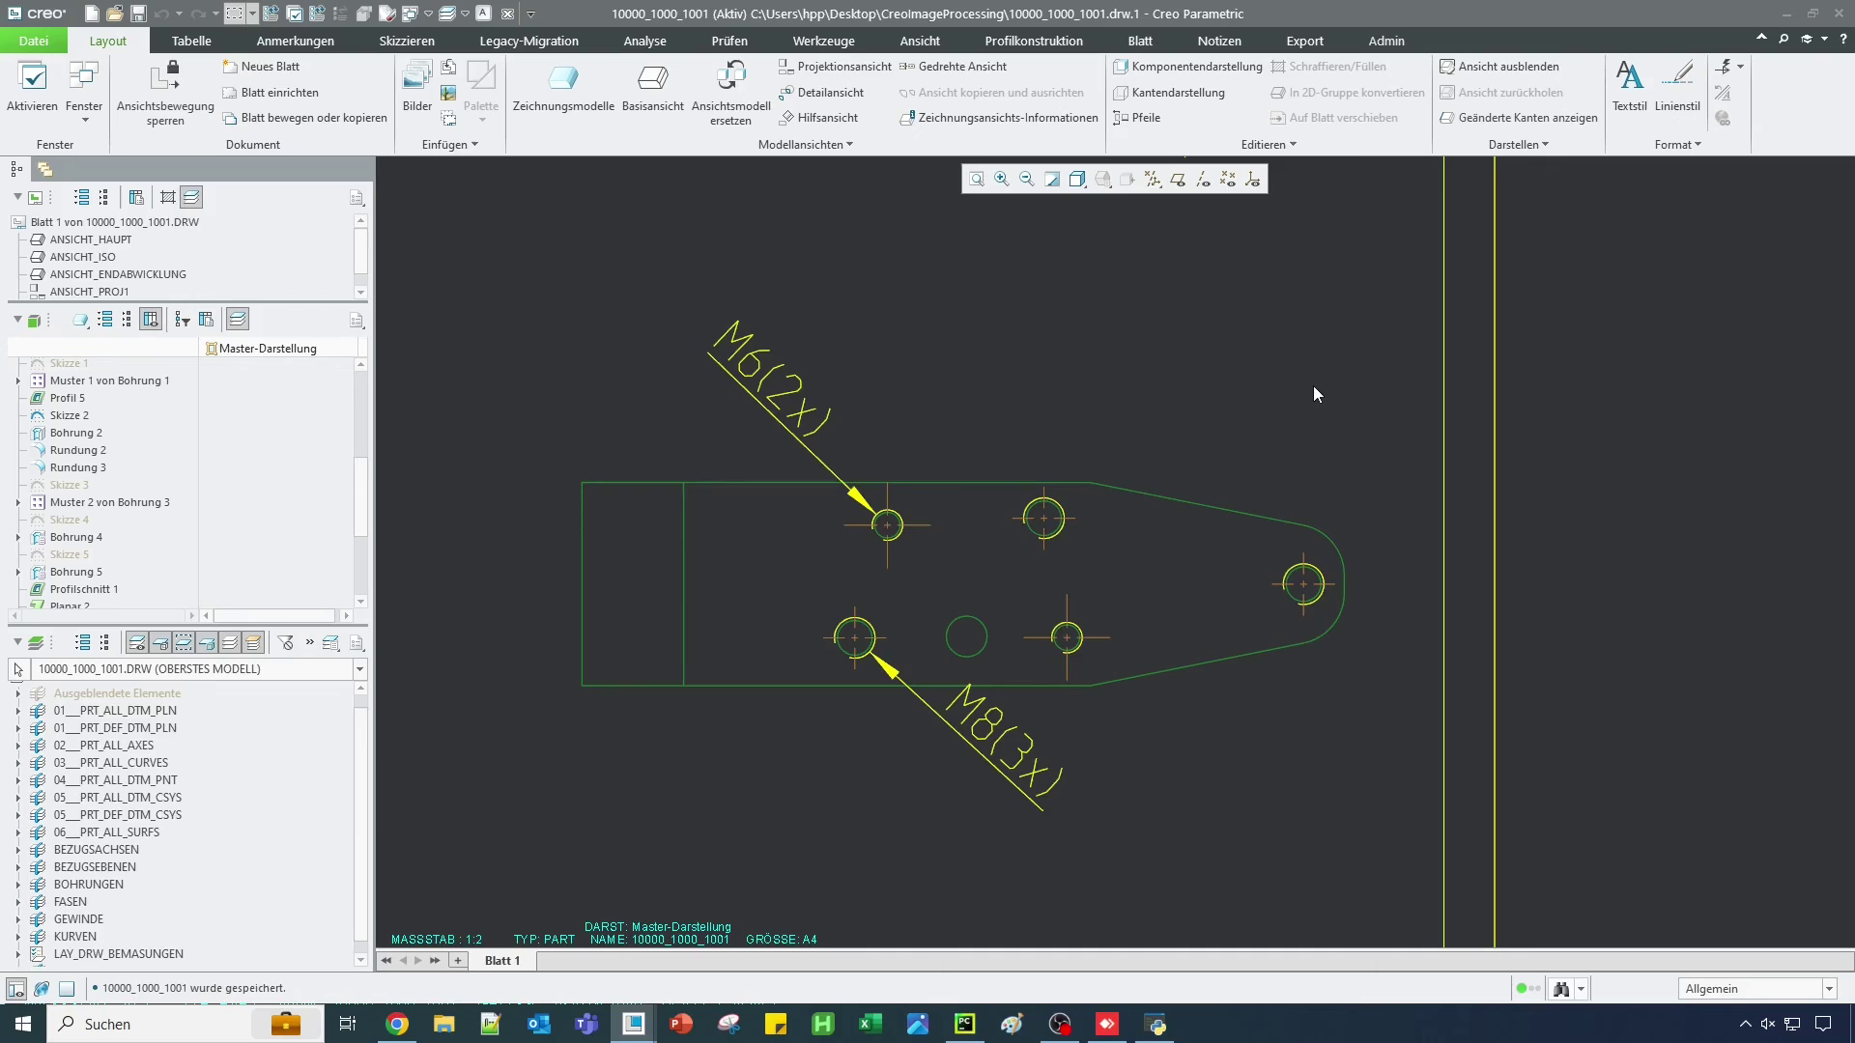
left_click(1032, 770)
left_click(1010, 132)
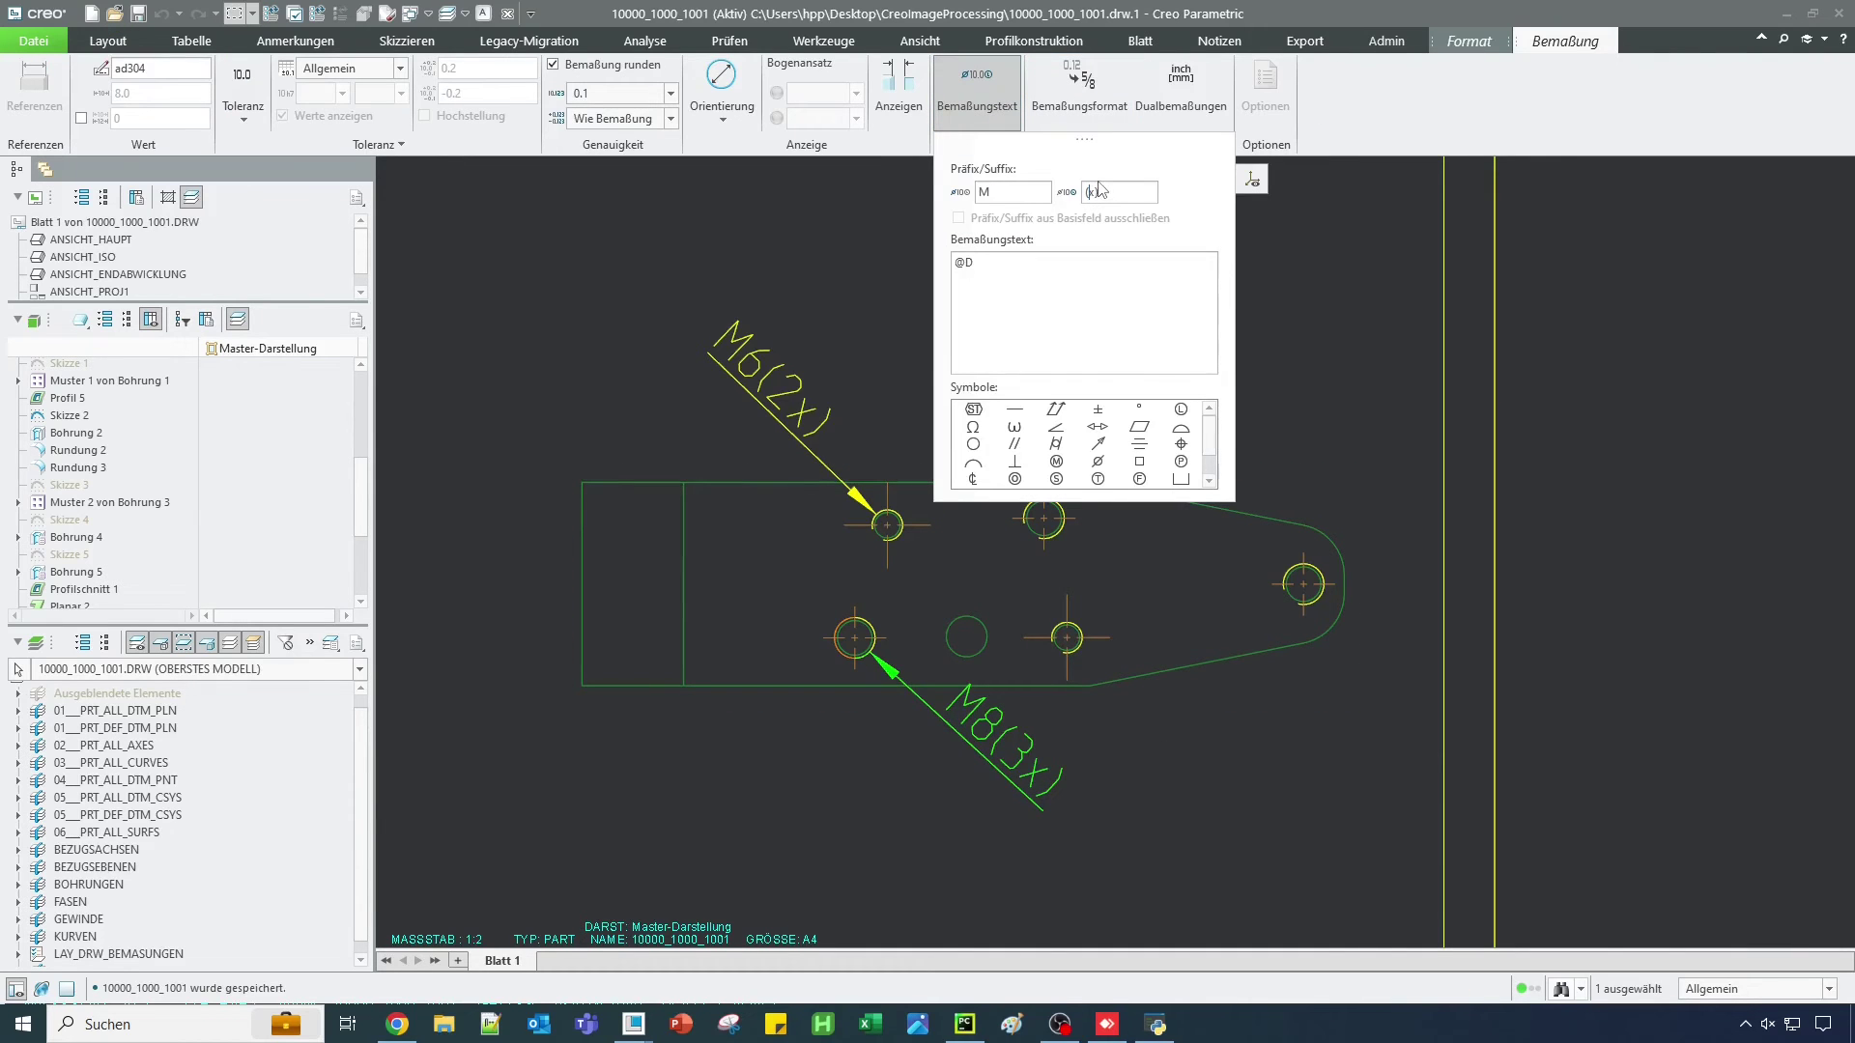
left_click(1374, 357)
scroll(1295, 527, "up", 6)
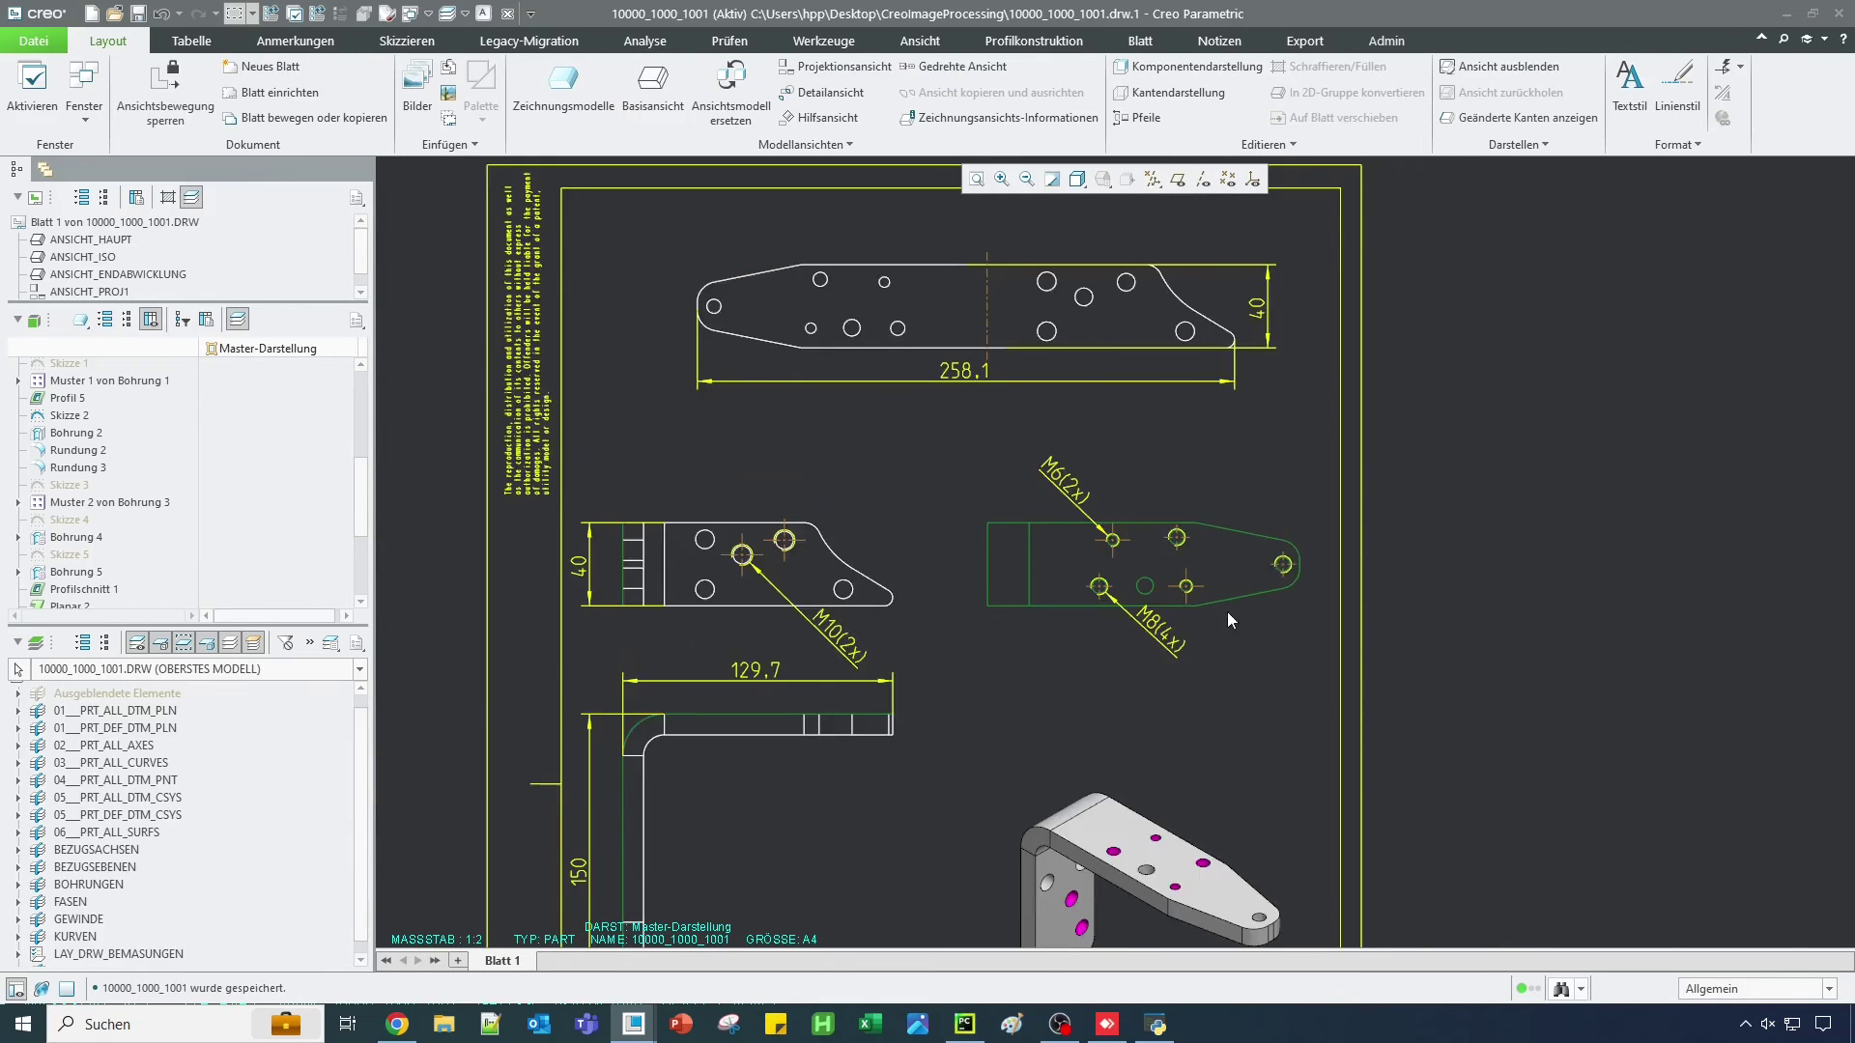
In Produktdatenmanagement, read the parameters from Creo and restart the manufacturing-data export, agreeing to overwrite 10000_1000_1001-01.pdf.
left_click(1156, 1024)
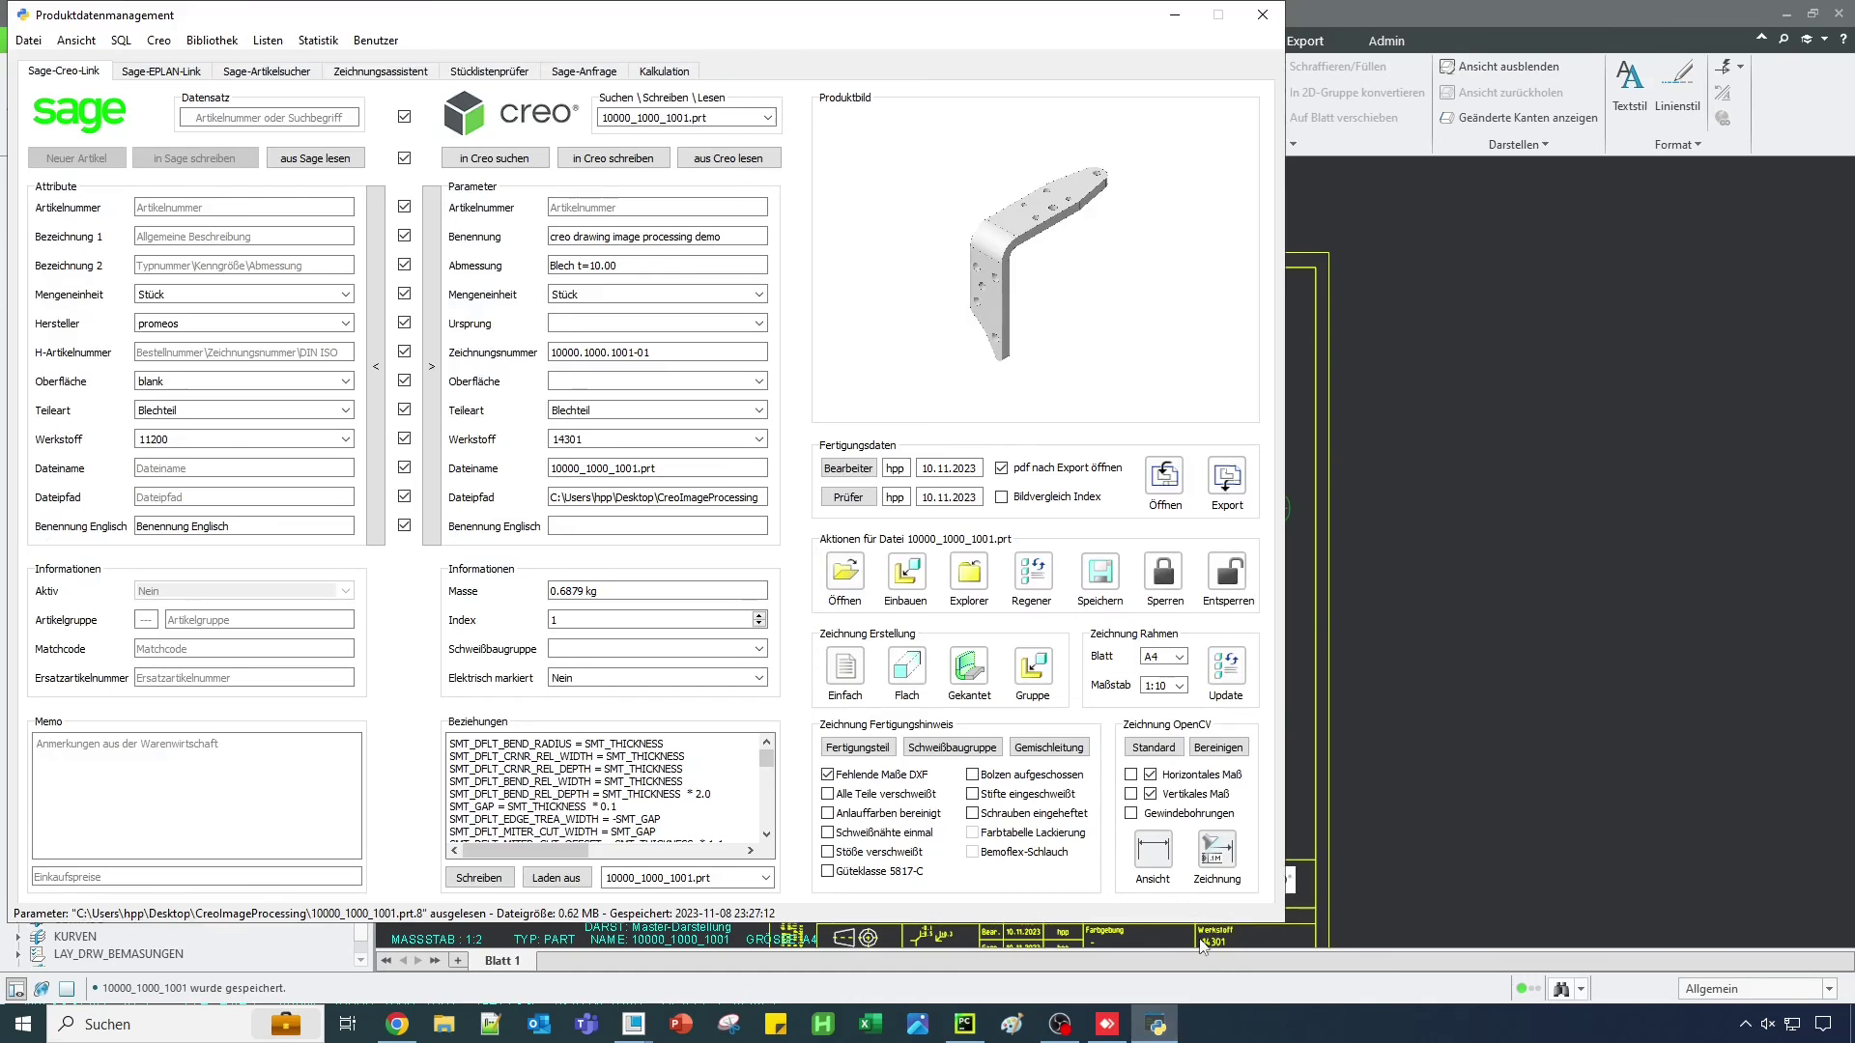
left_click(736, 162)
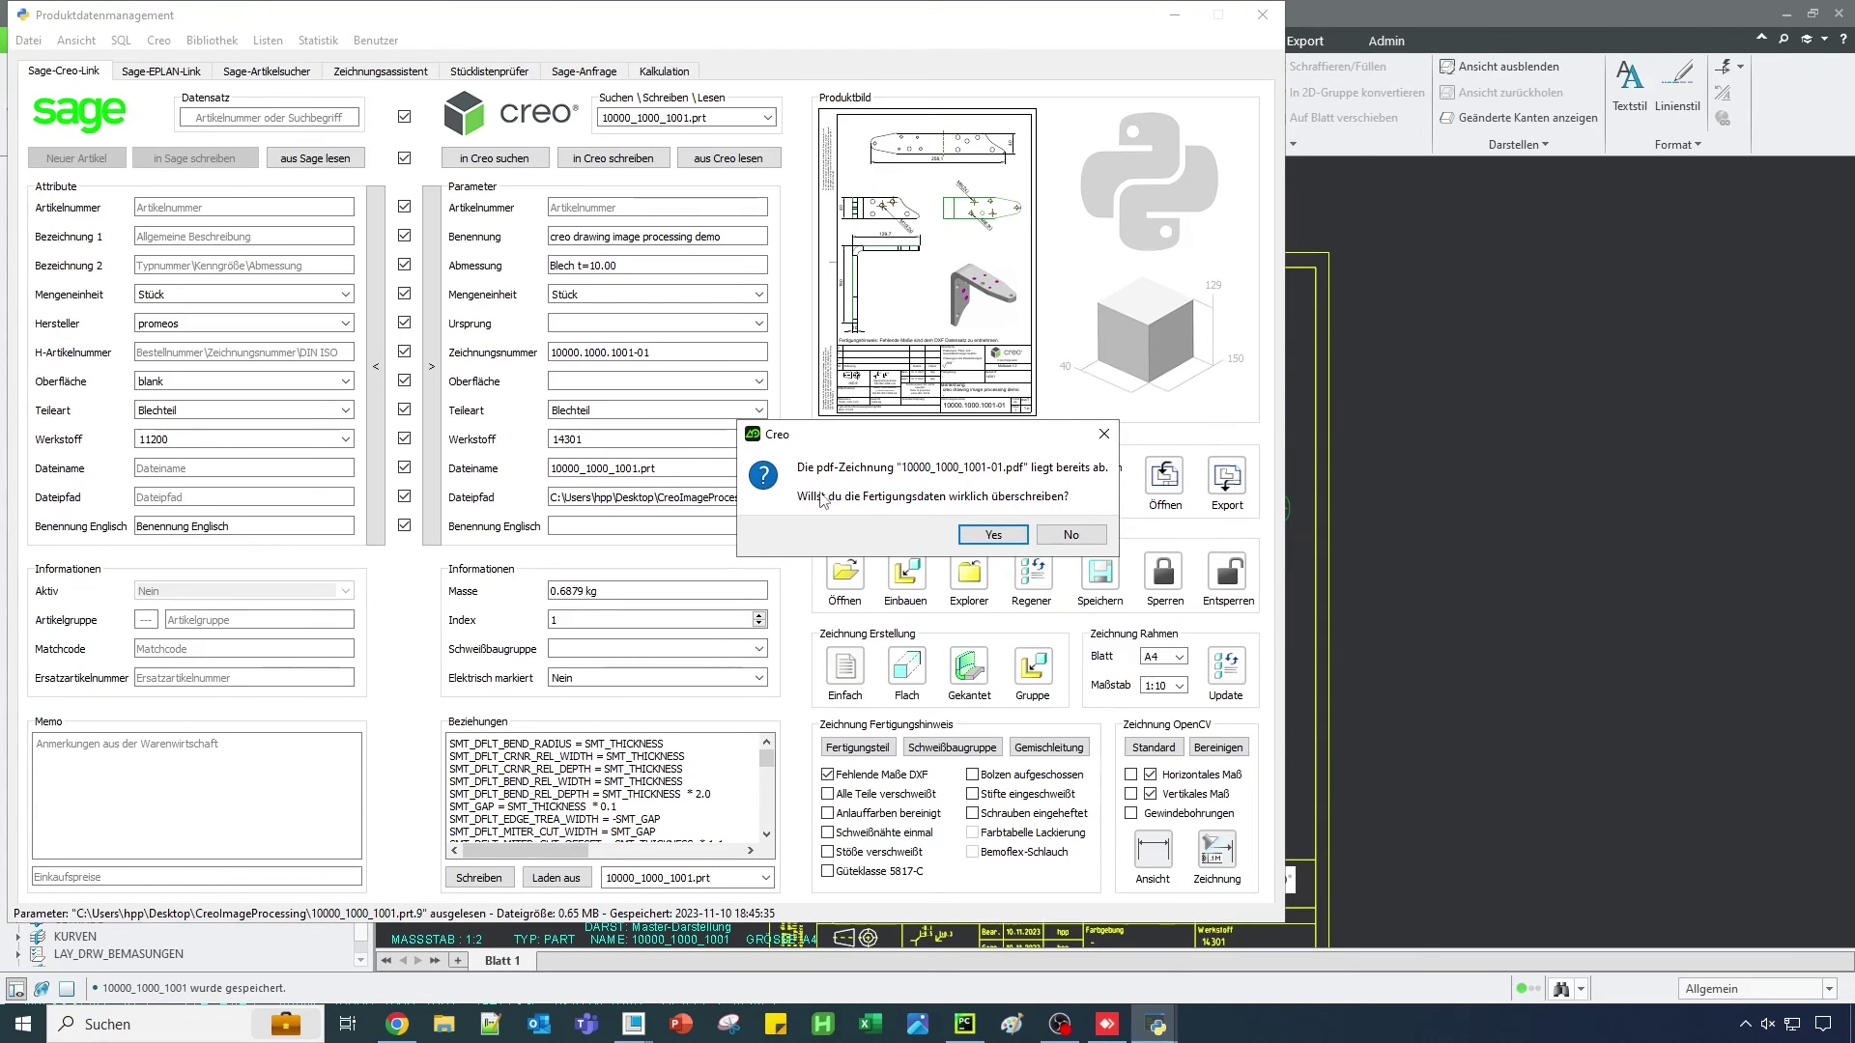
left_click(991, 538)
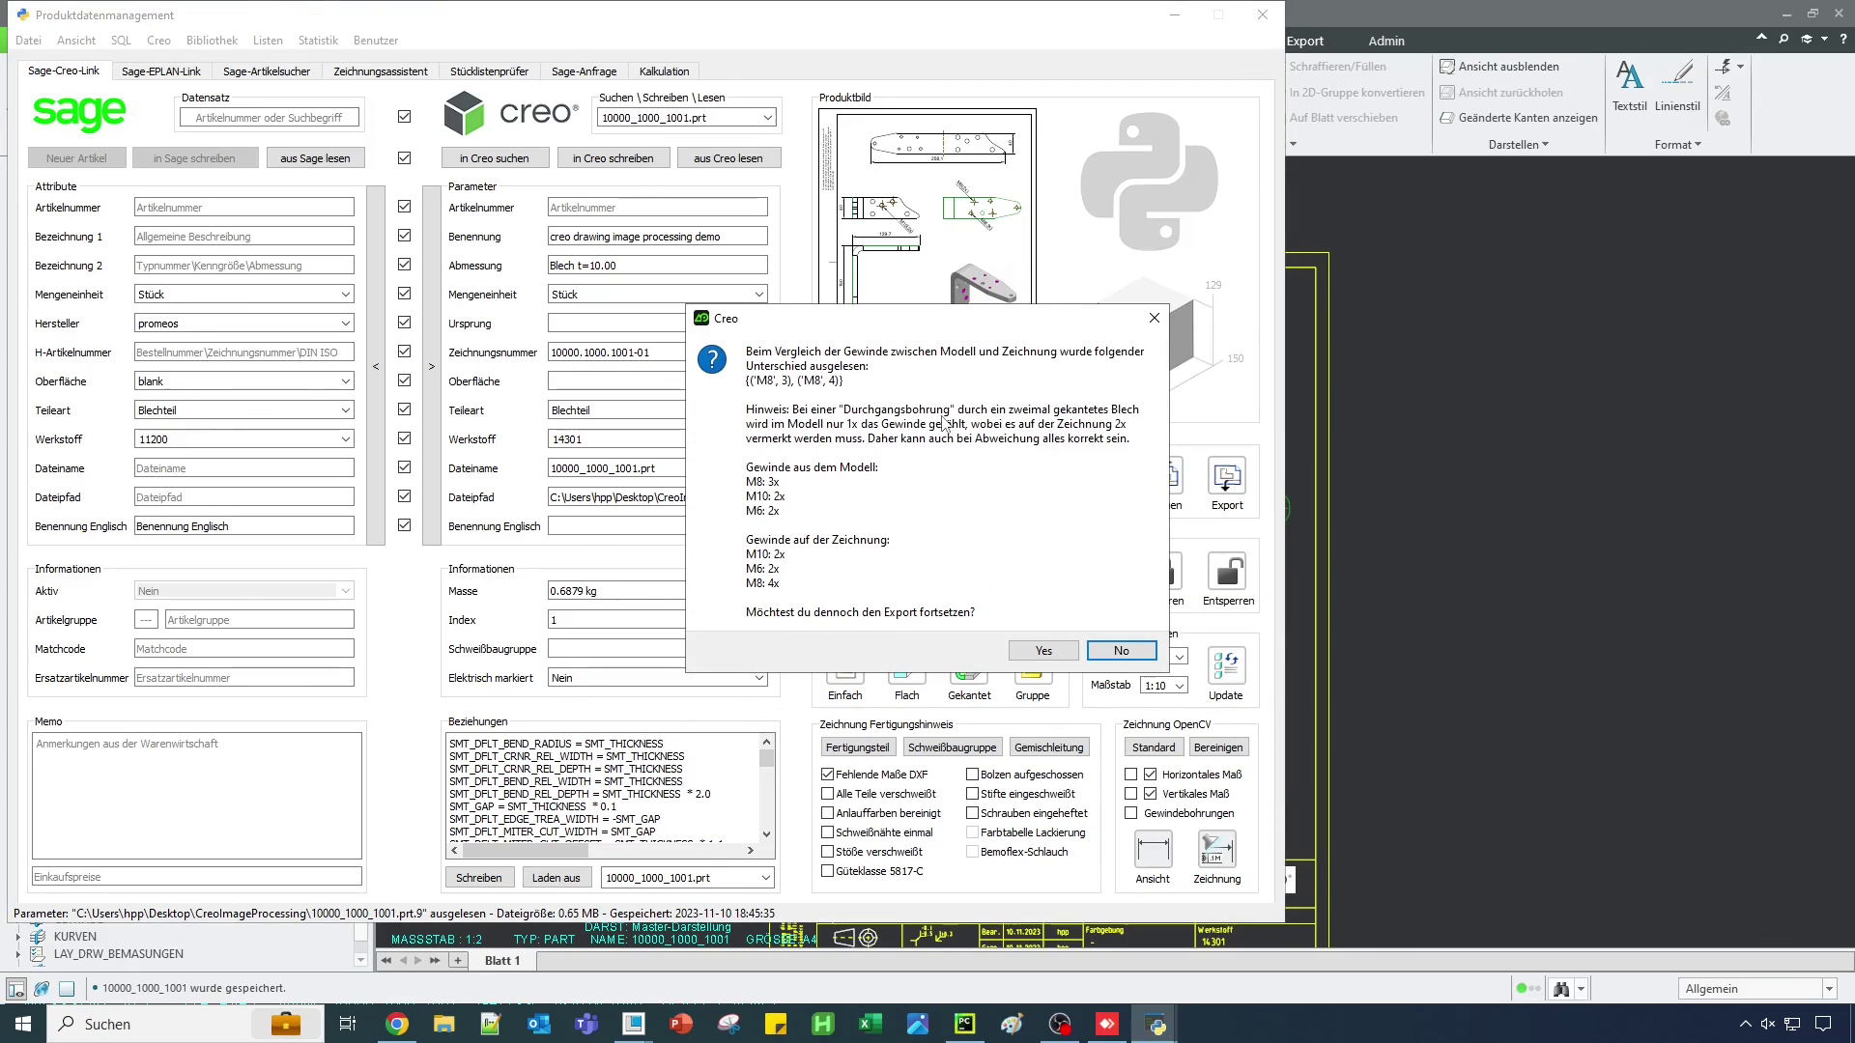
Compare the thread callouts on the Creo drawing with the export's thread check and decline to continue the export.
left_click(1795, 490)
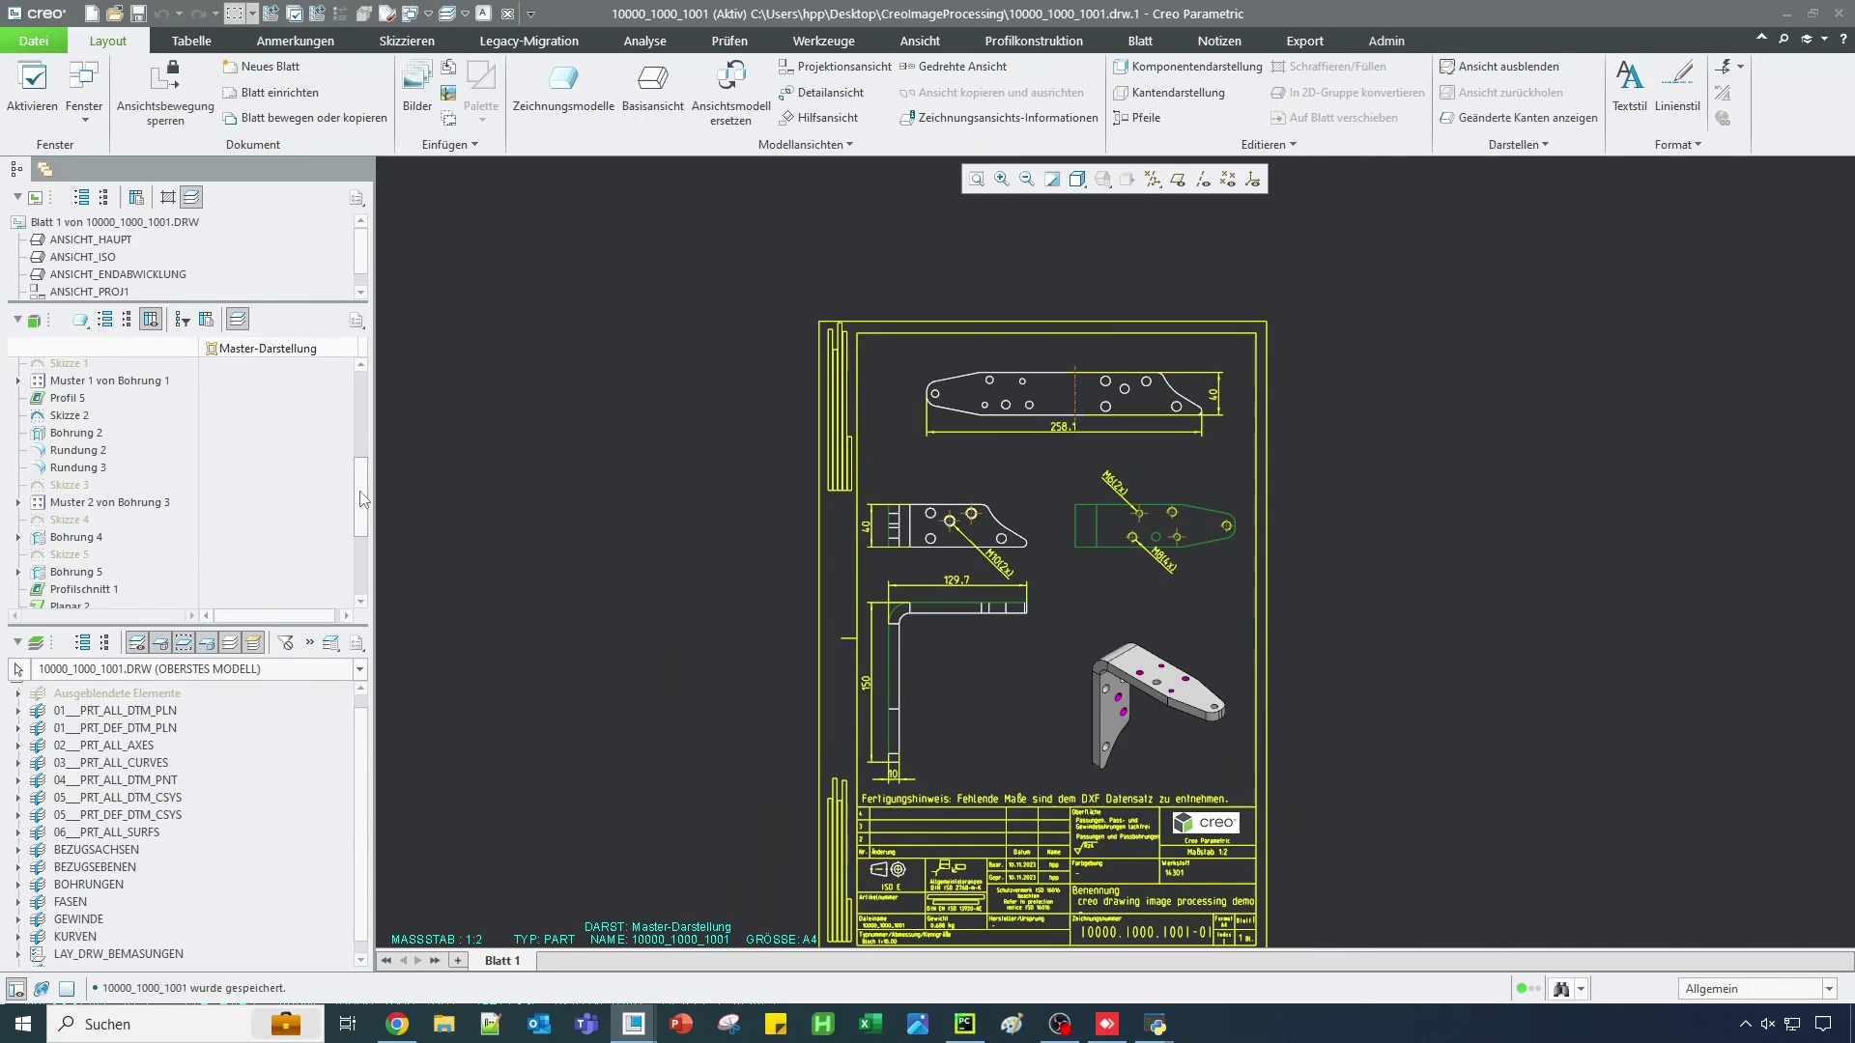
scroll(363, 498, "up", 7)
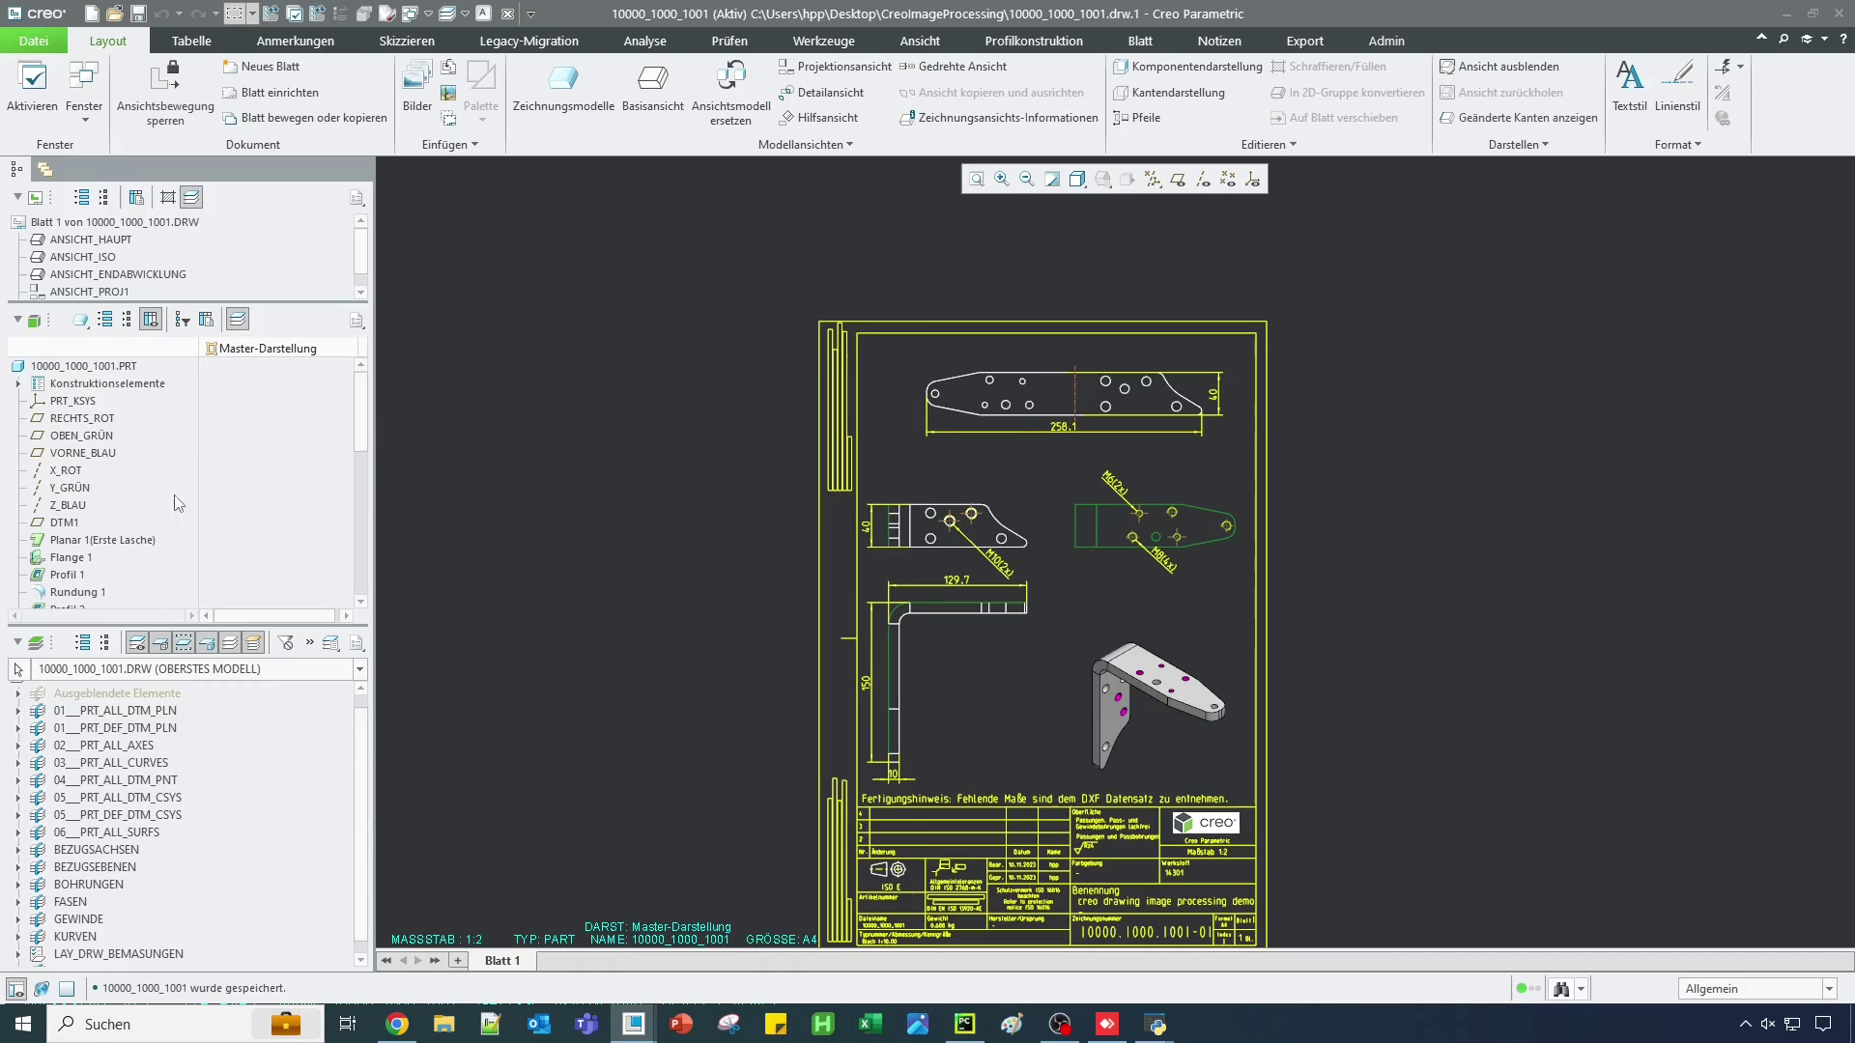
scroll(1111, 551, "down", 4)
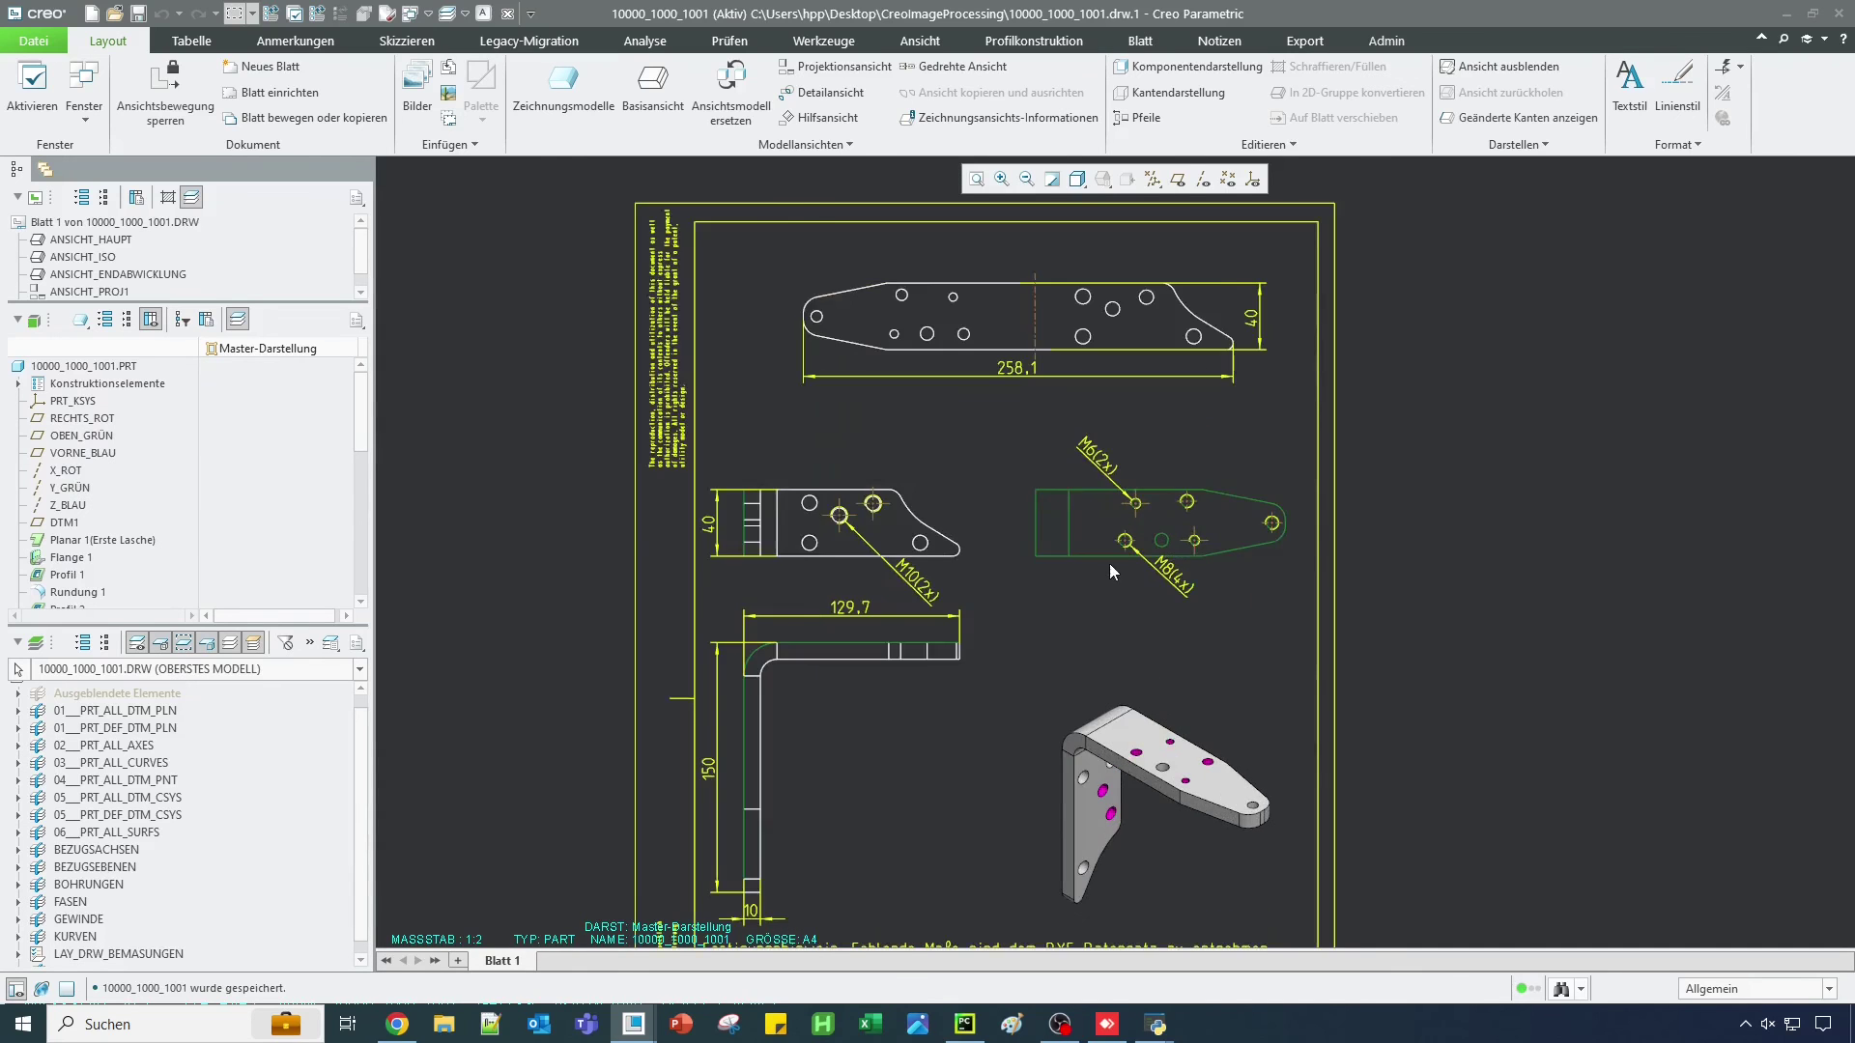
middle_click_drag(1039, 538, 1027, 548)
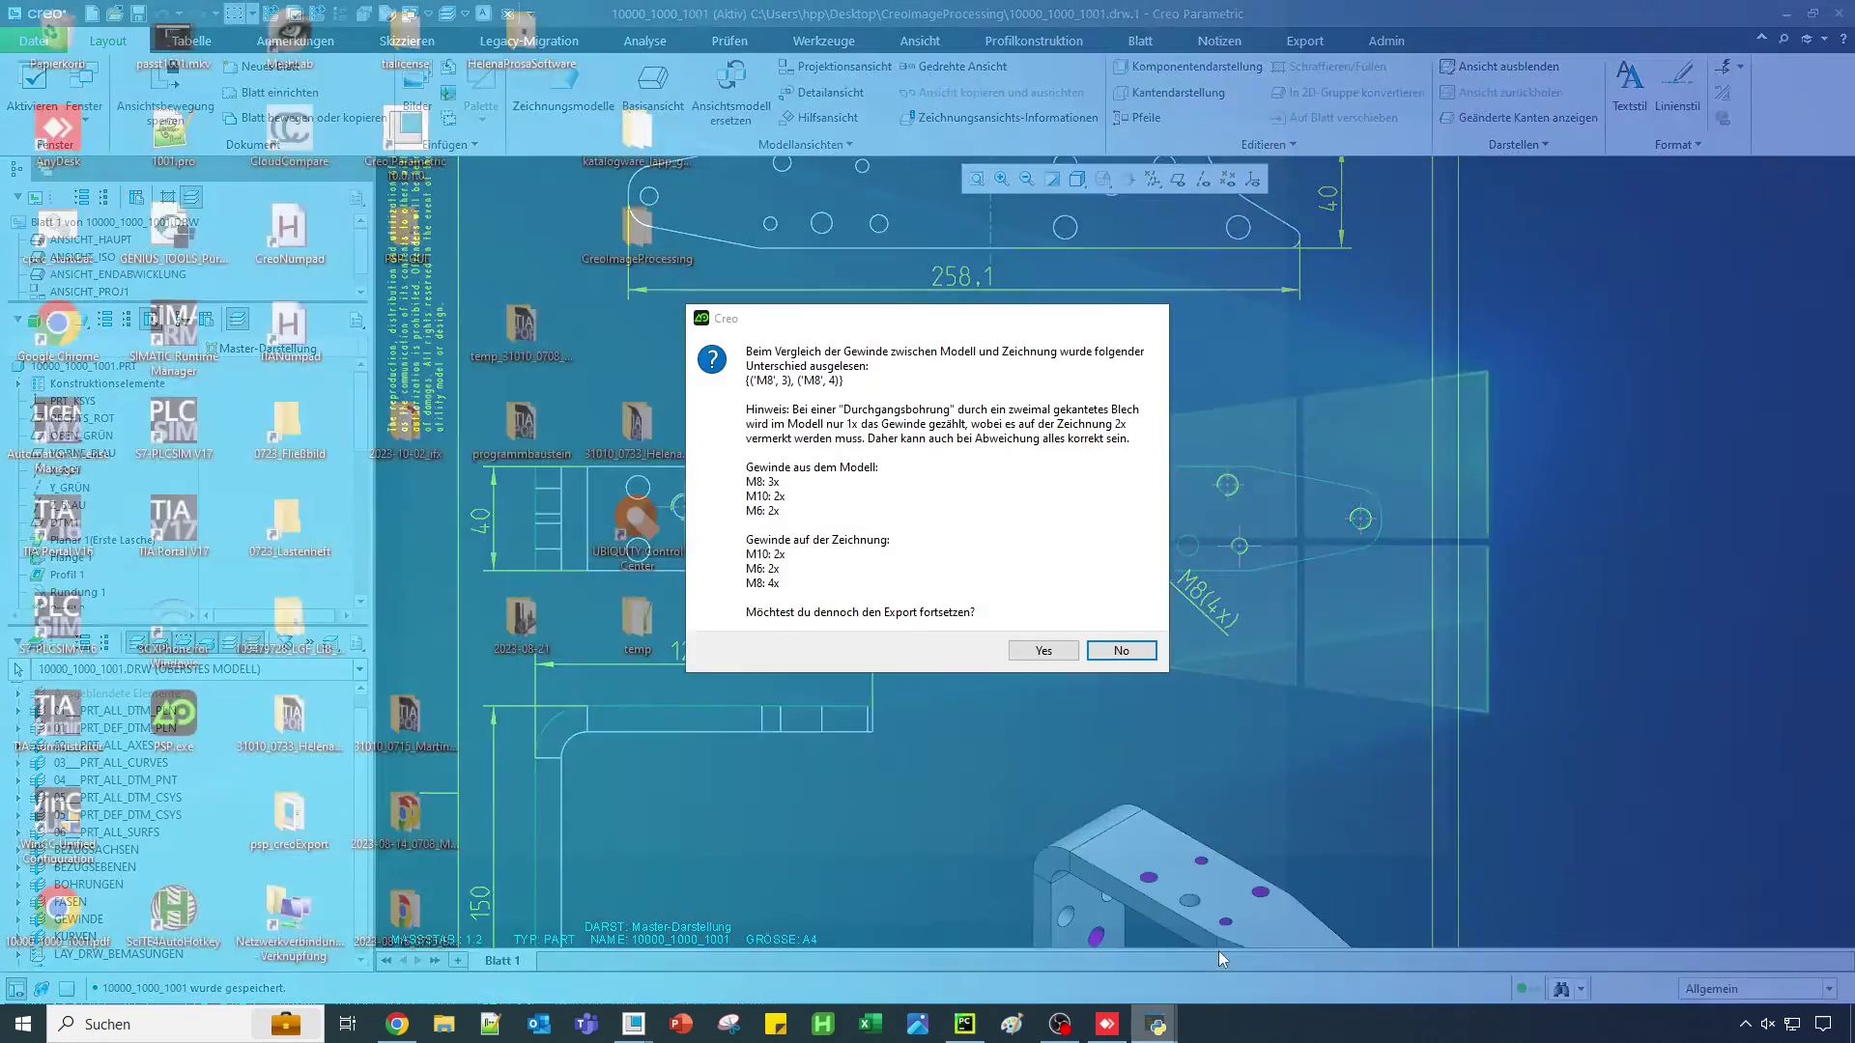
left_click(1236, 923)
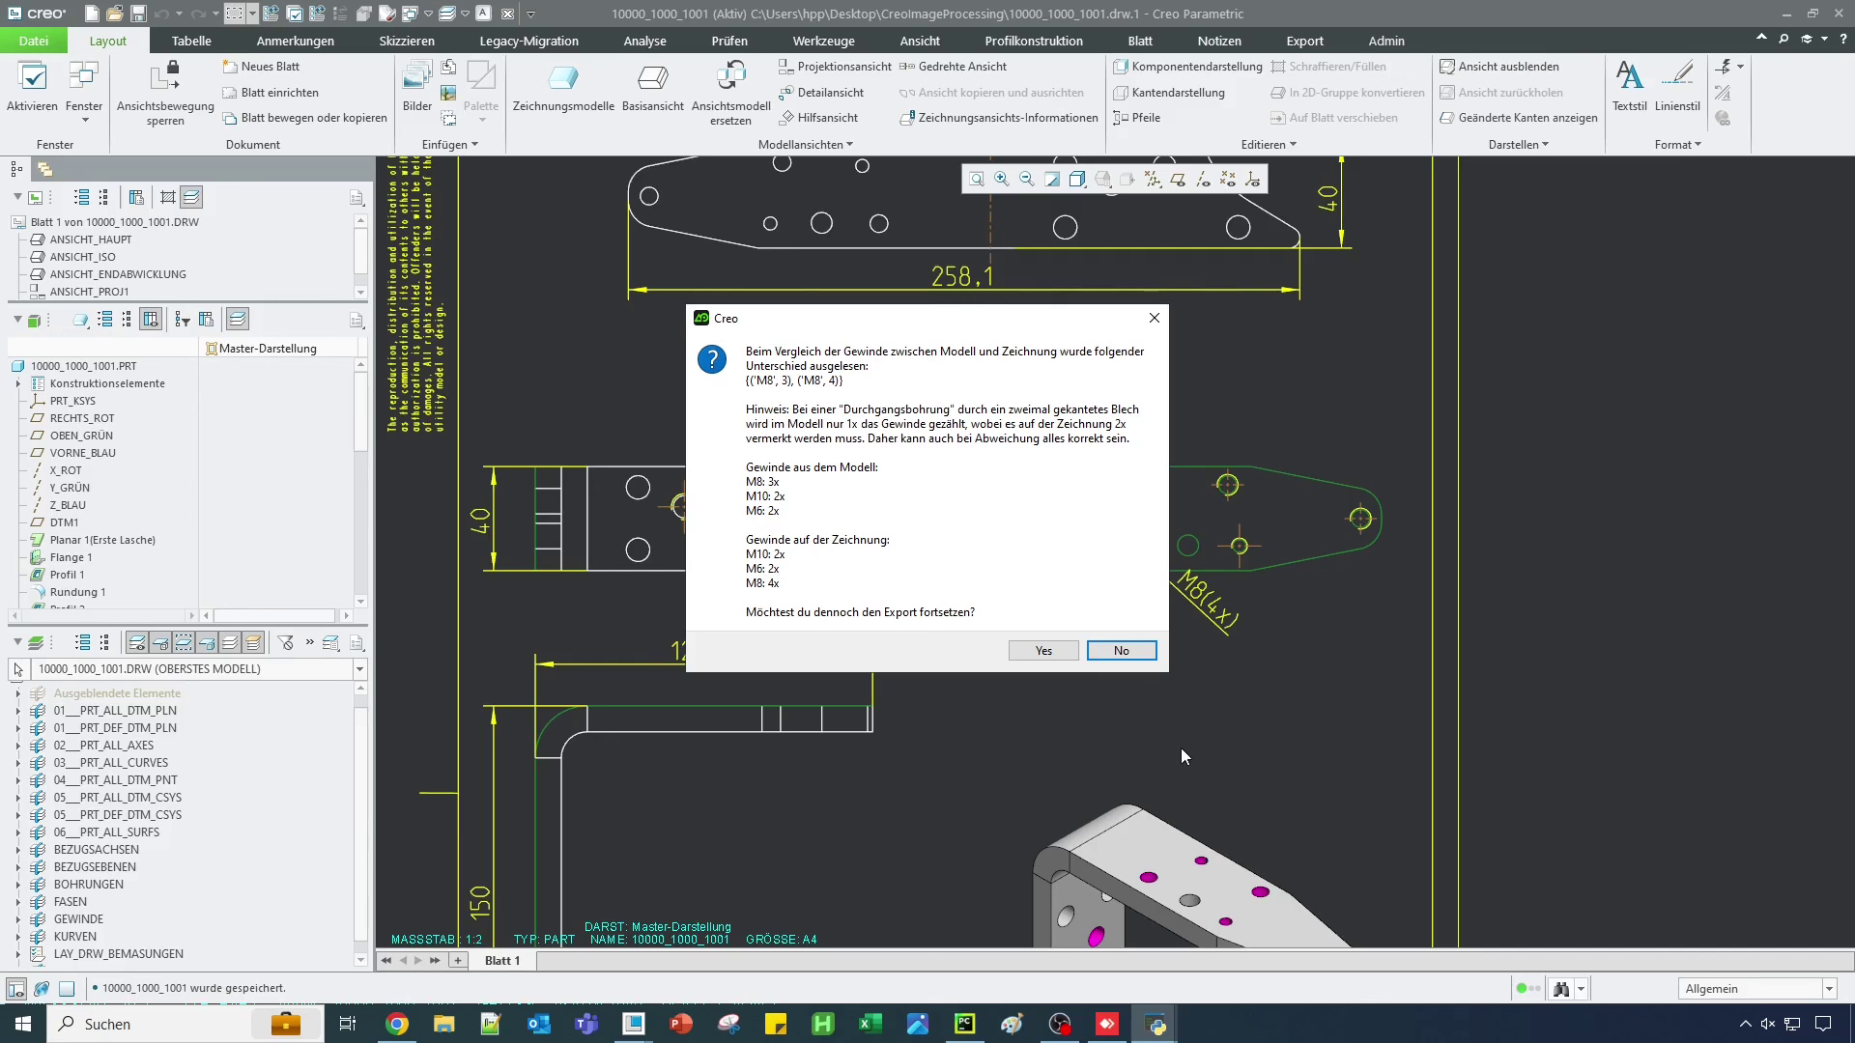
left_click(1095, 650)
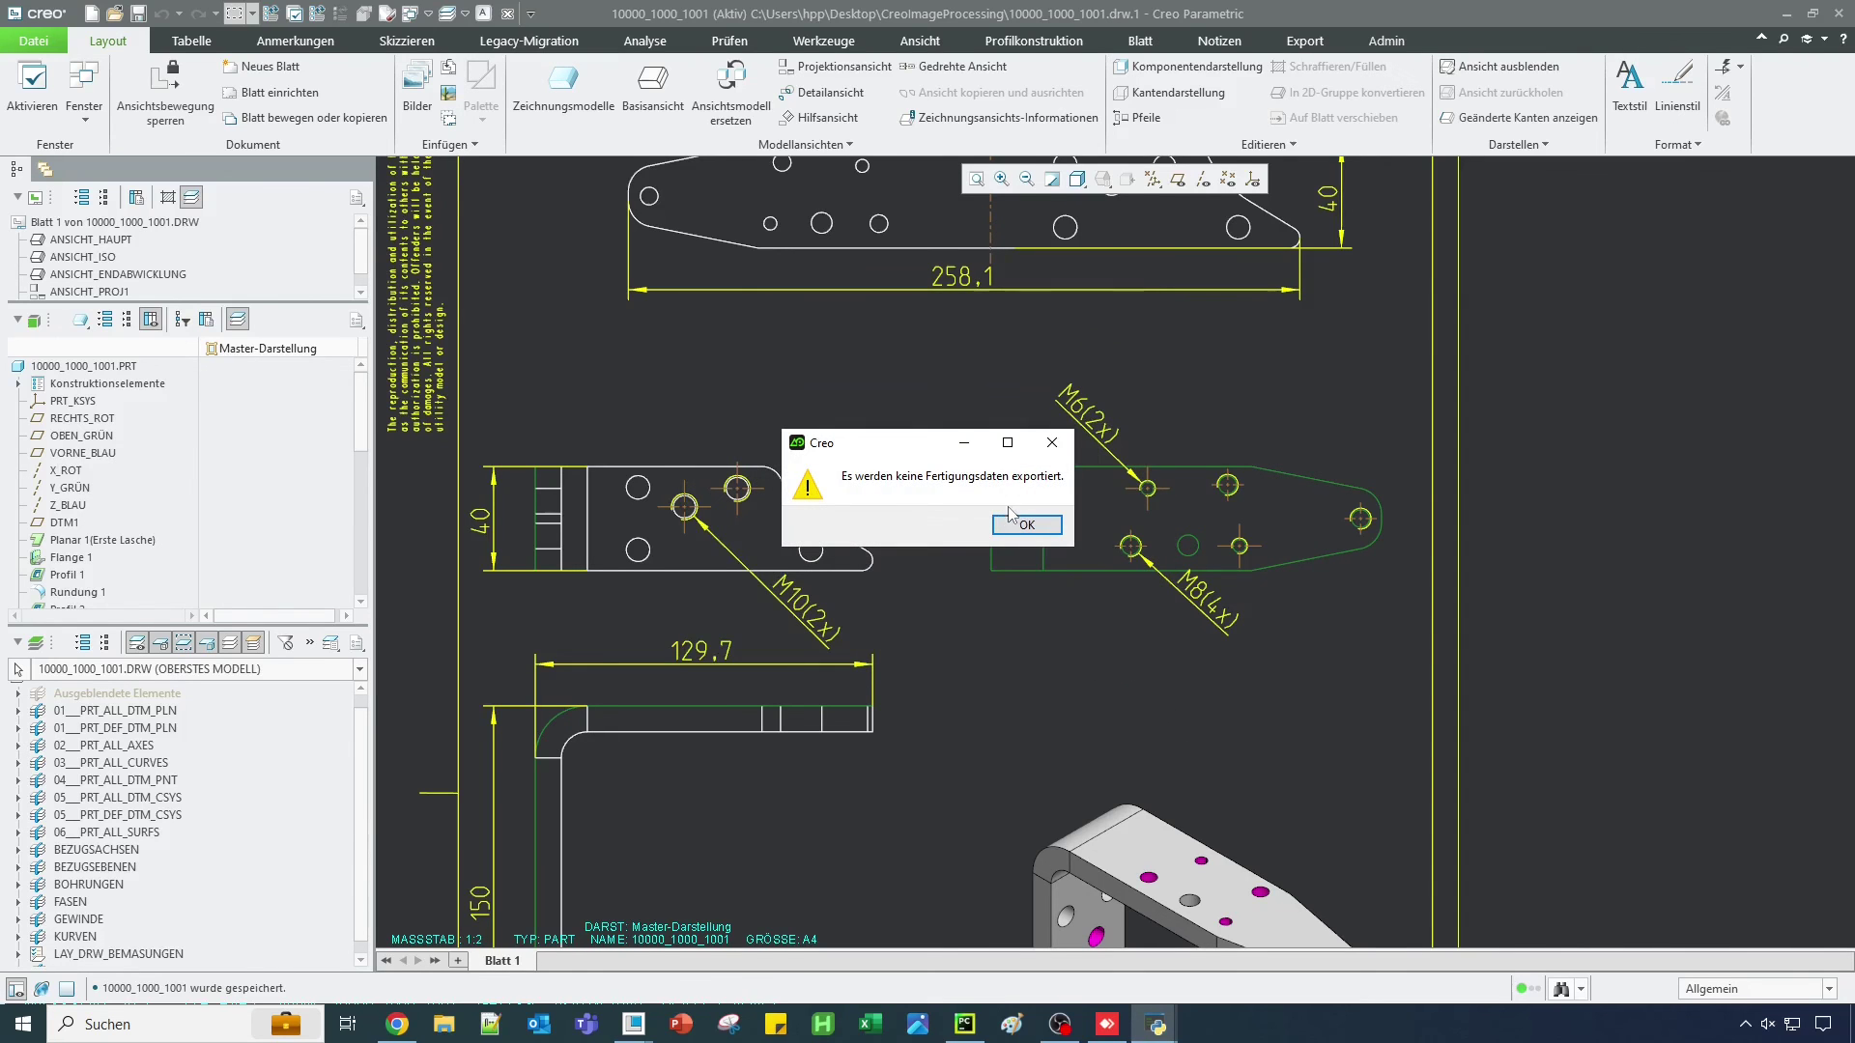
Dismiss the notice about the cancelled export and switch to the window of sheet-metal part 10000_1000_1006.
left_click(1025, 525)
scroll(1076, 682, "up", 5)
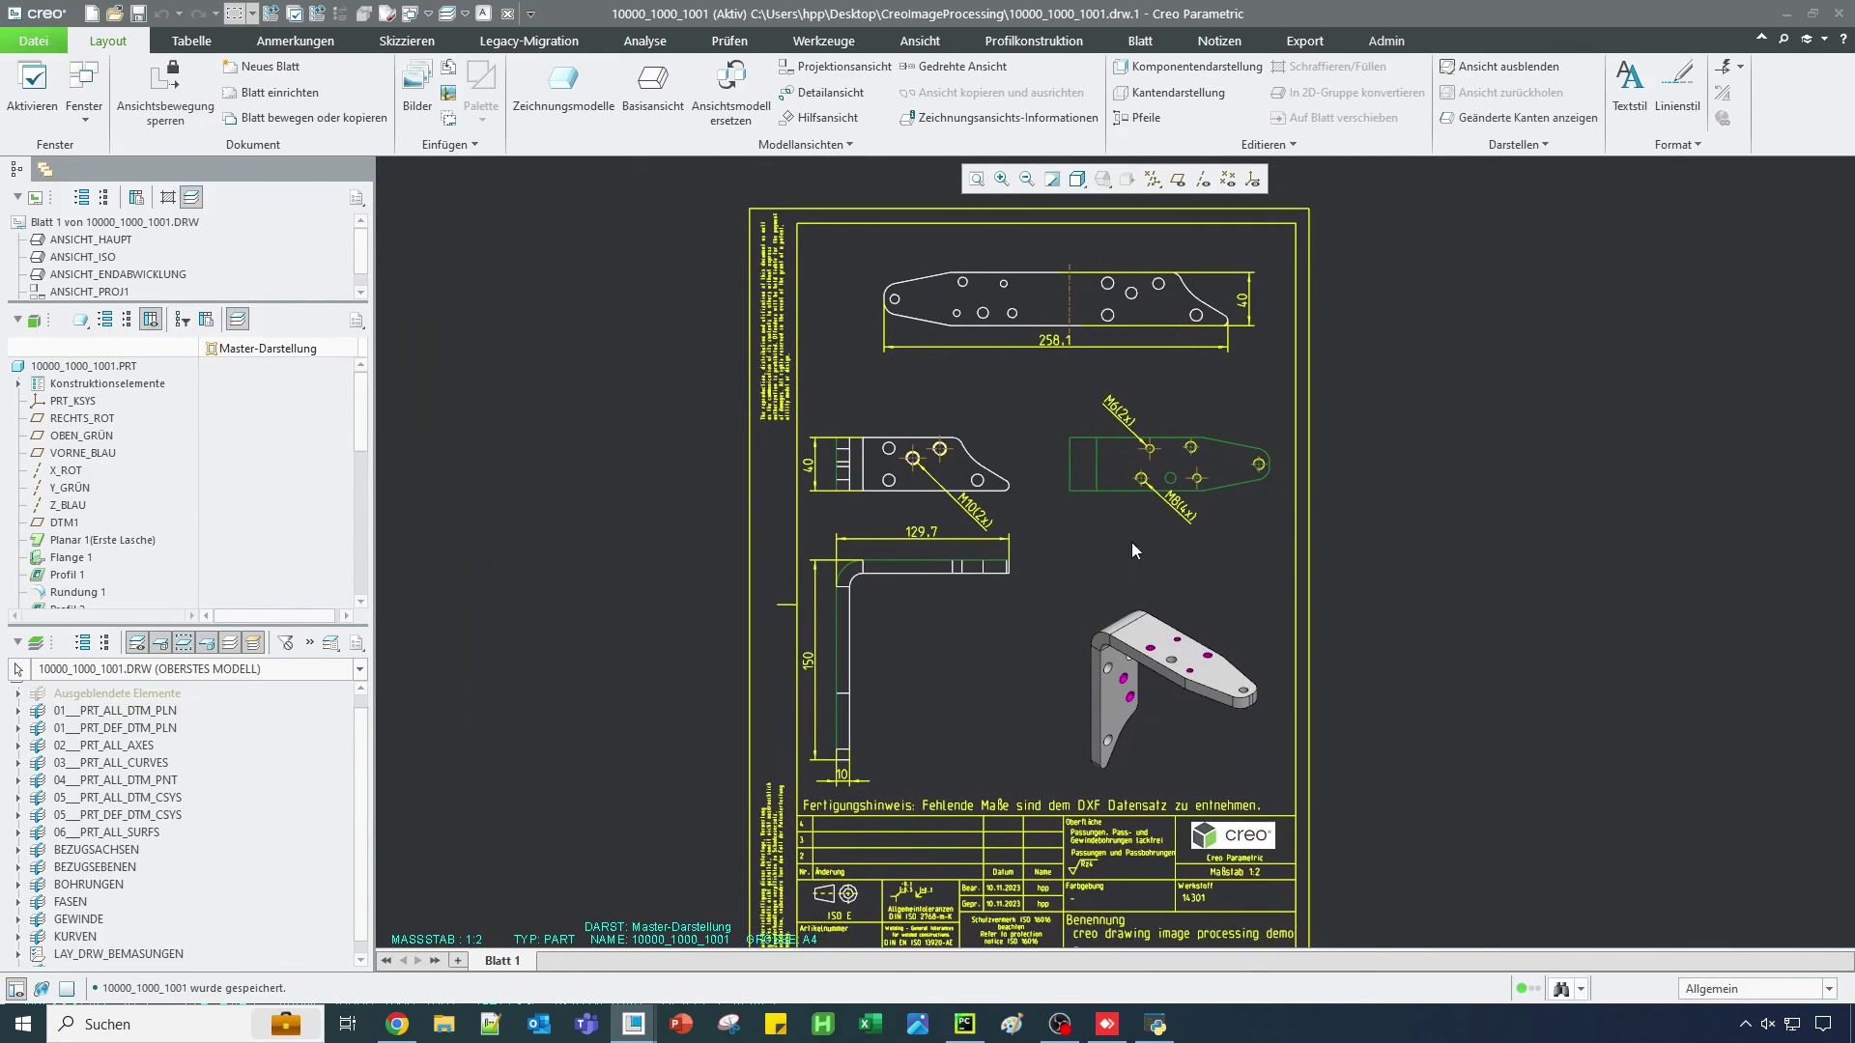
middle_click_drag(1115, 542, 1128, 483)
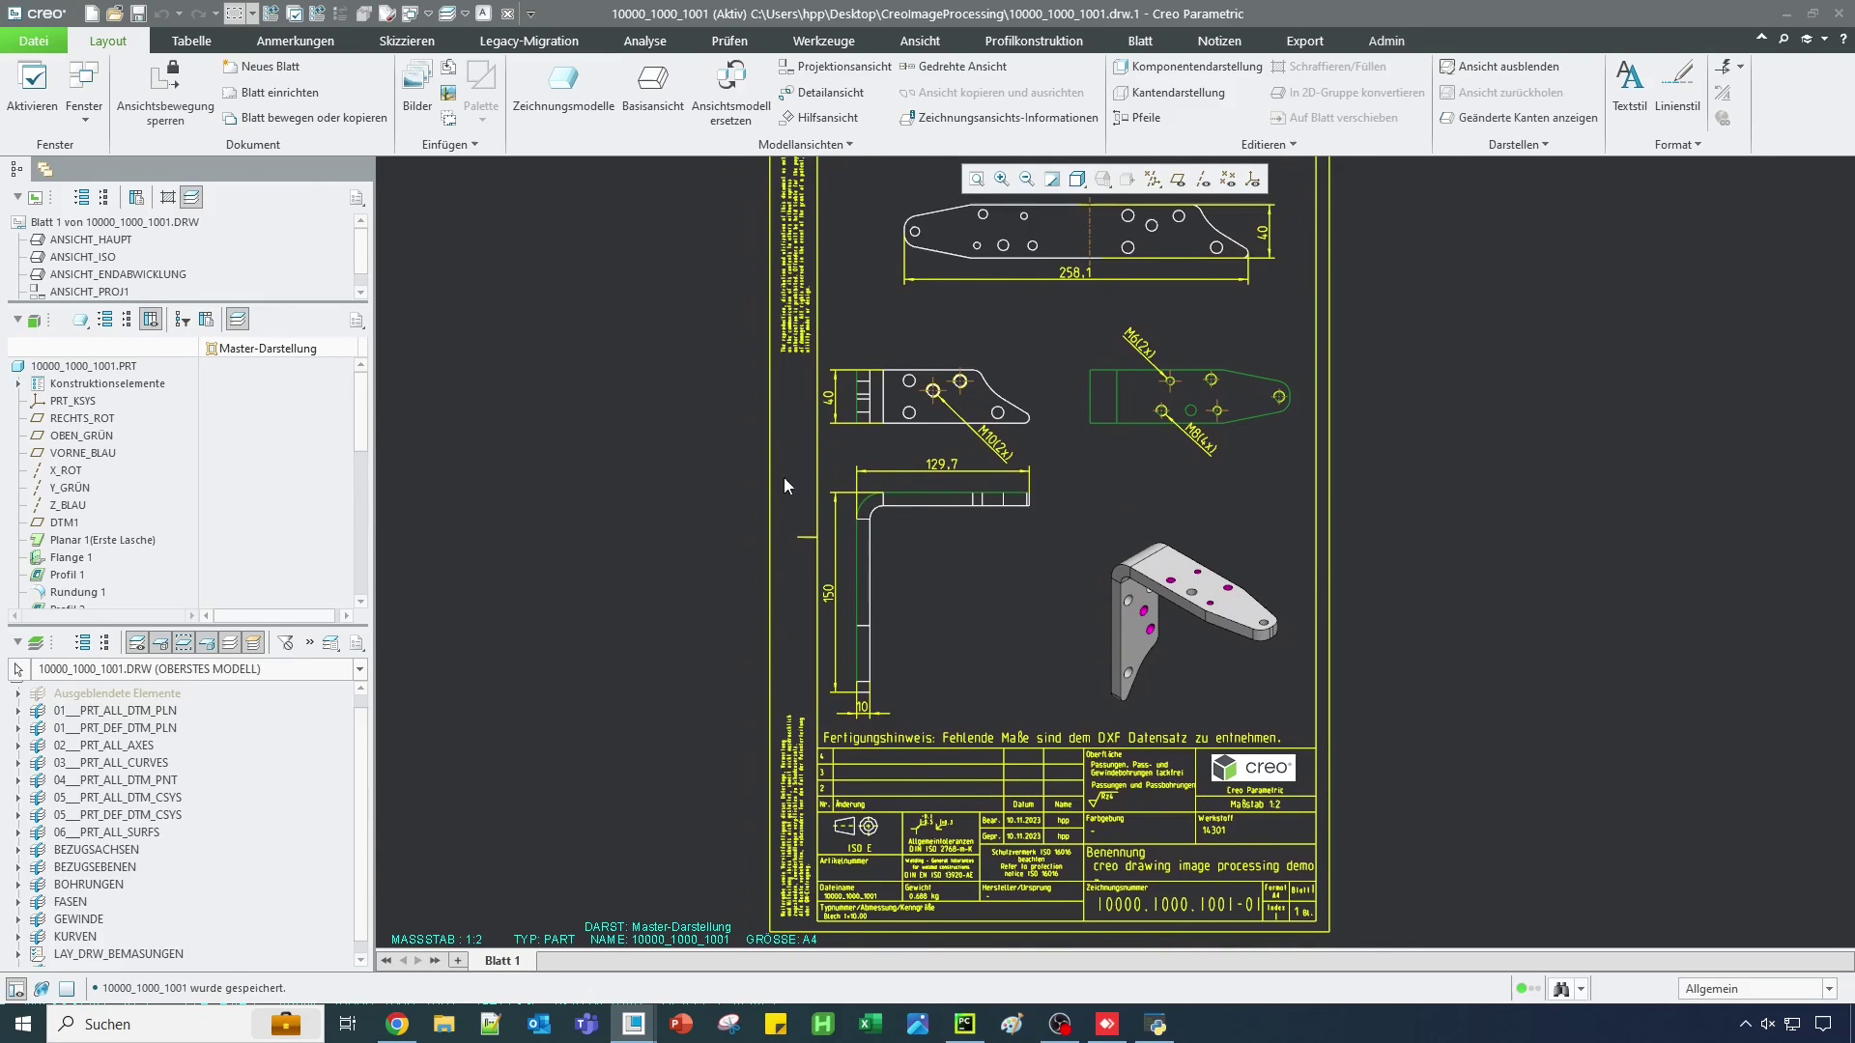
left_click(426, 14)
left_click(429, 57)
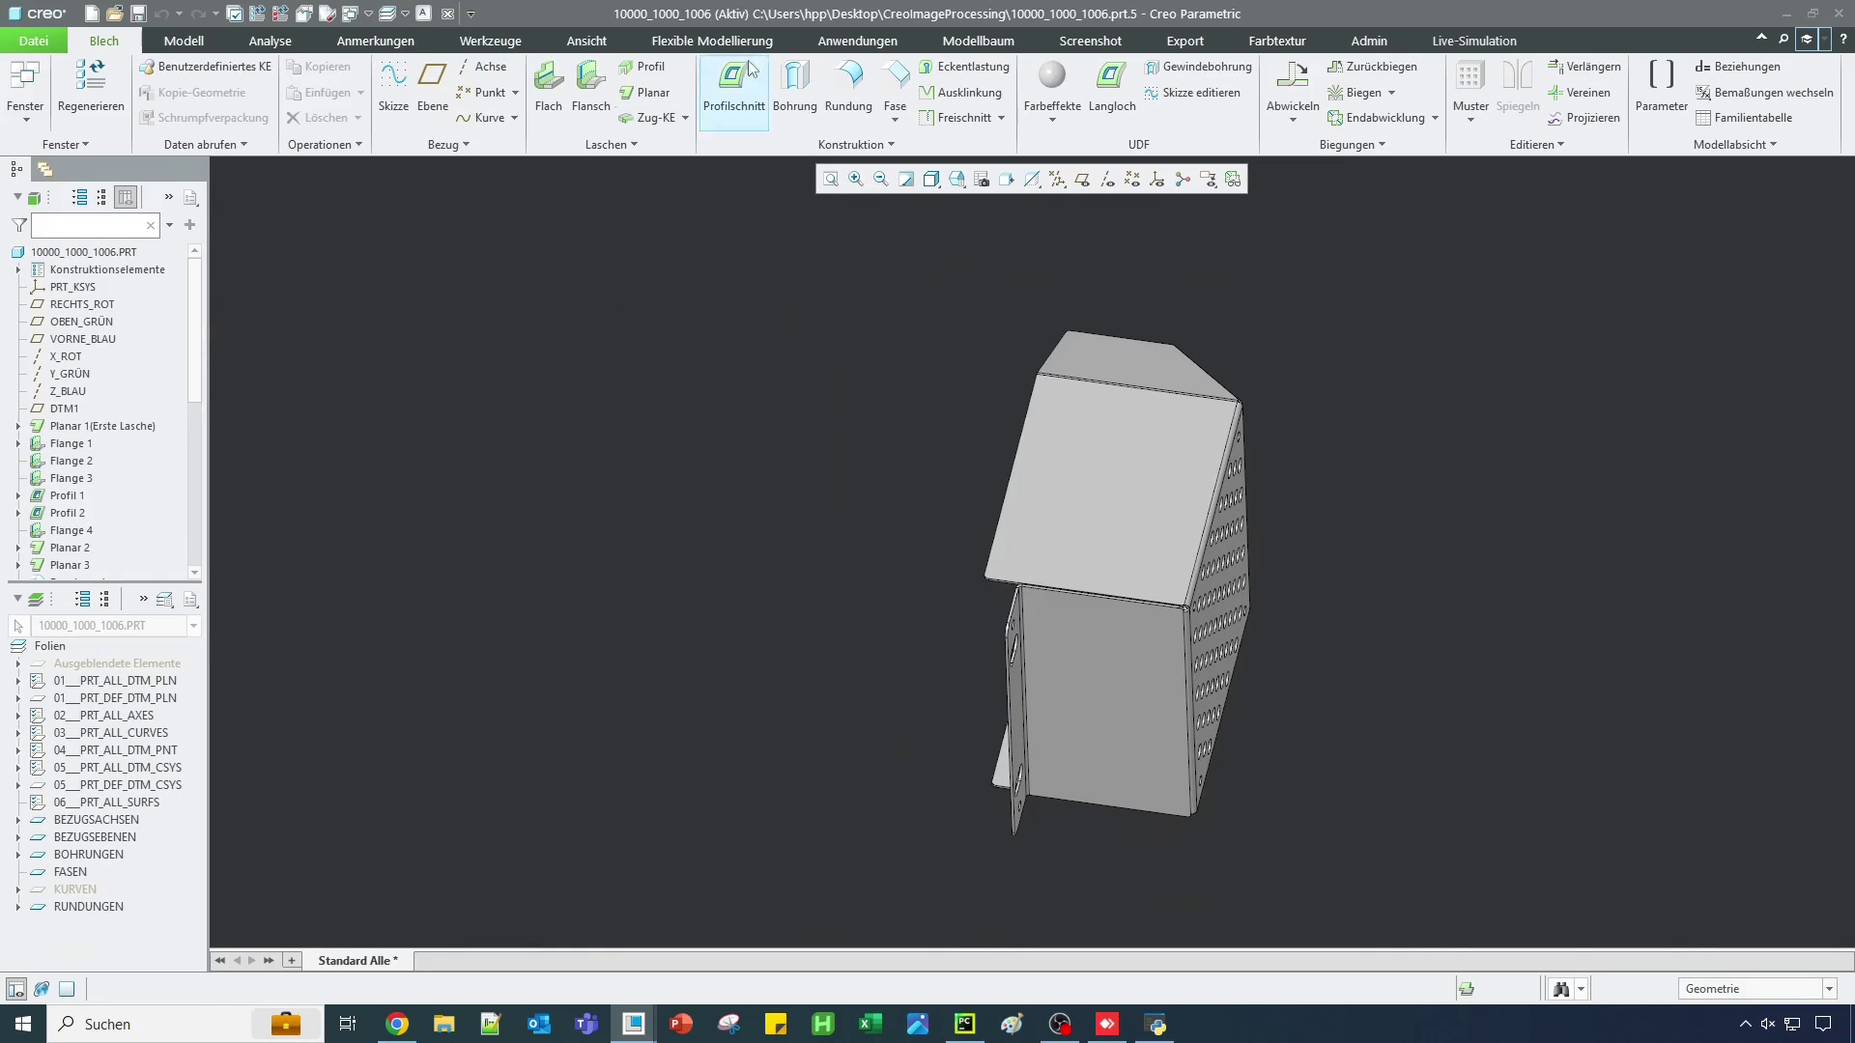
Orient the perforated sheet-metal housing to the predefined positive isometric view and bring the whole part into sight.
left_click(1090, 40)
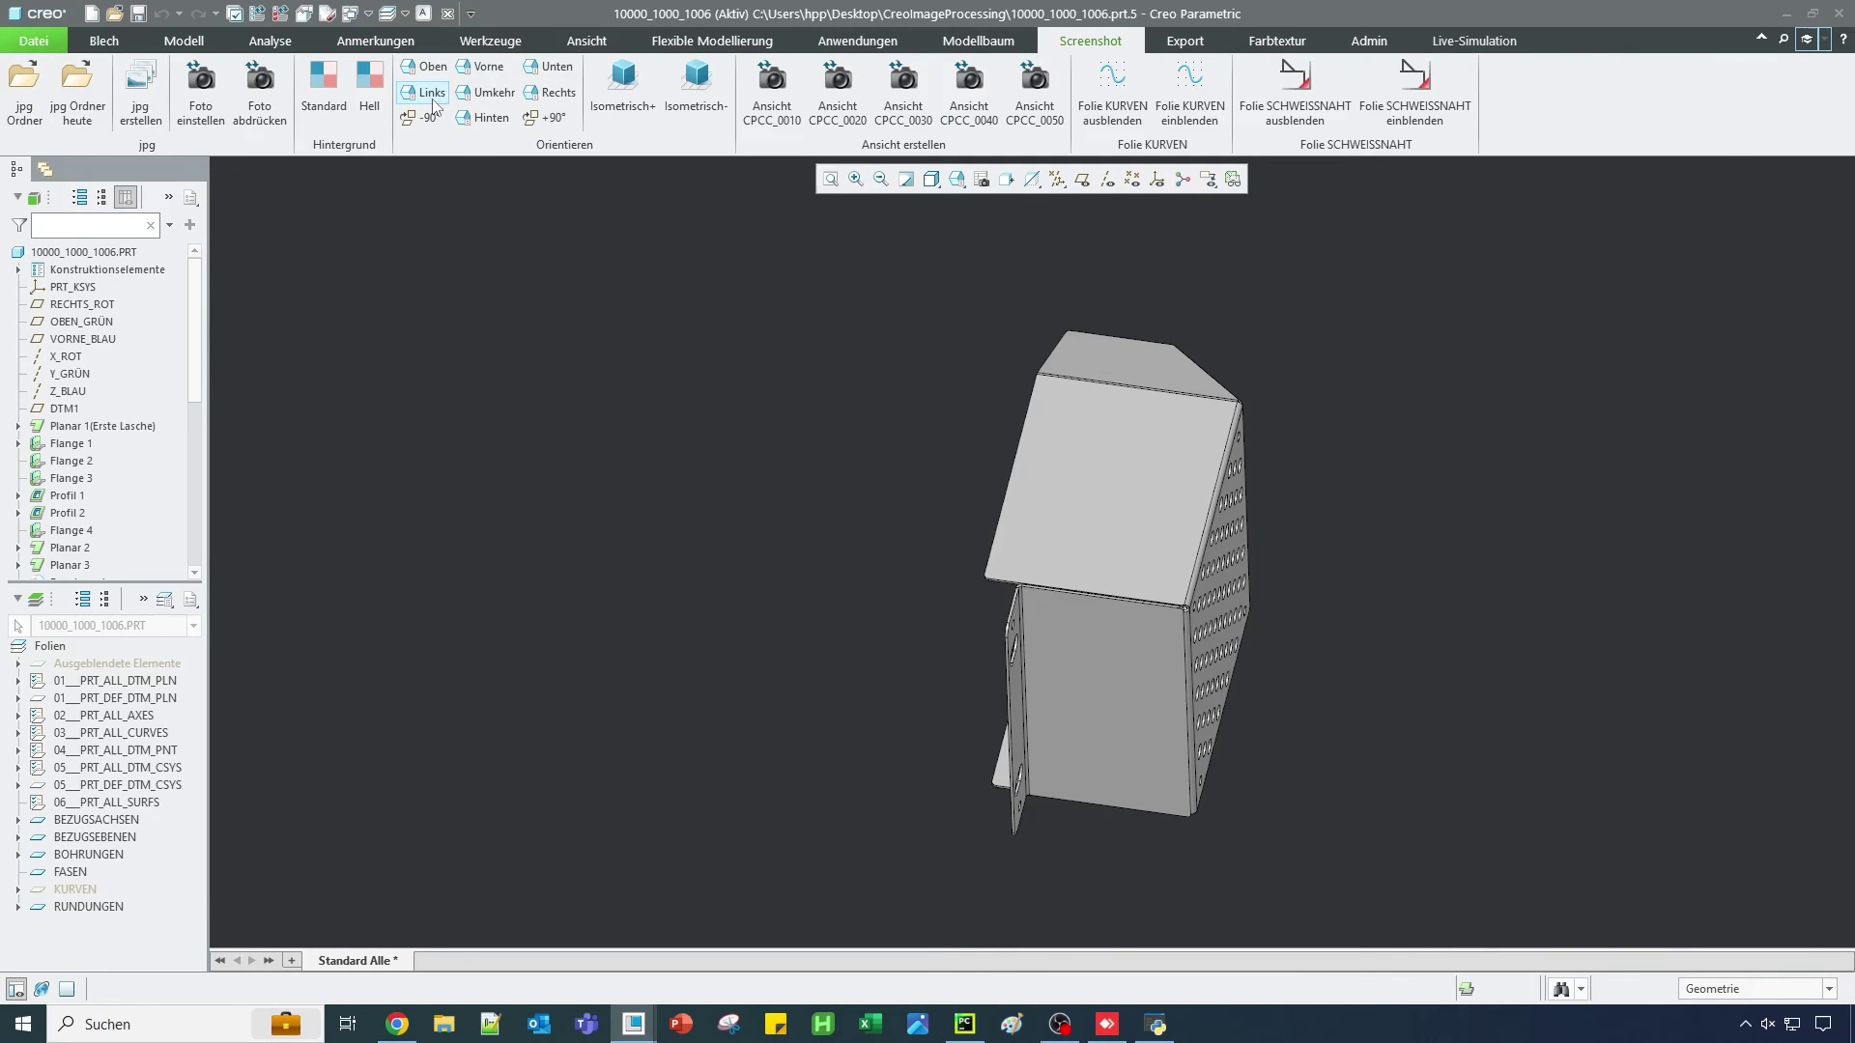
left_click(431, 93)
left_click(491, 92)
left_click(624, 82)
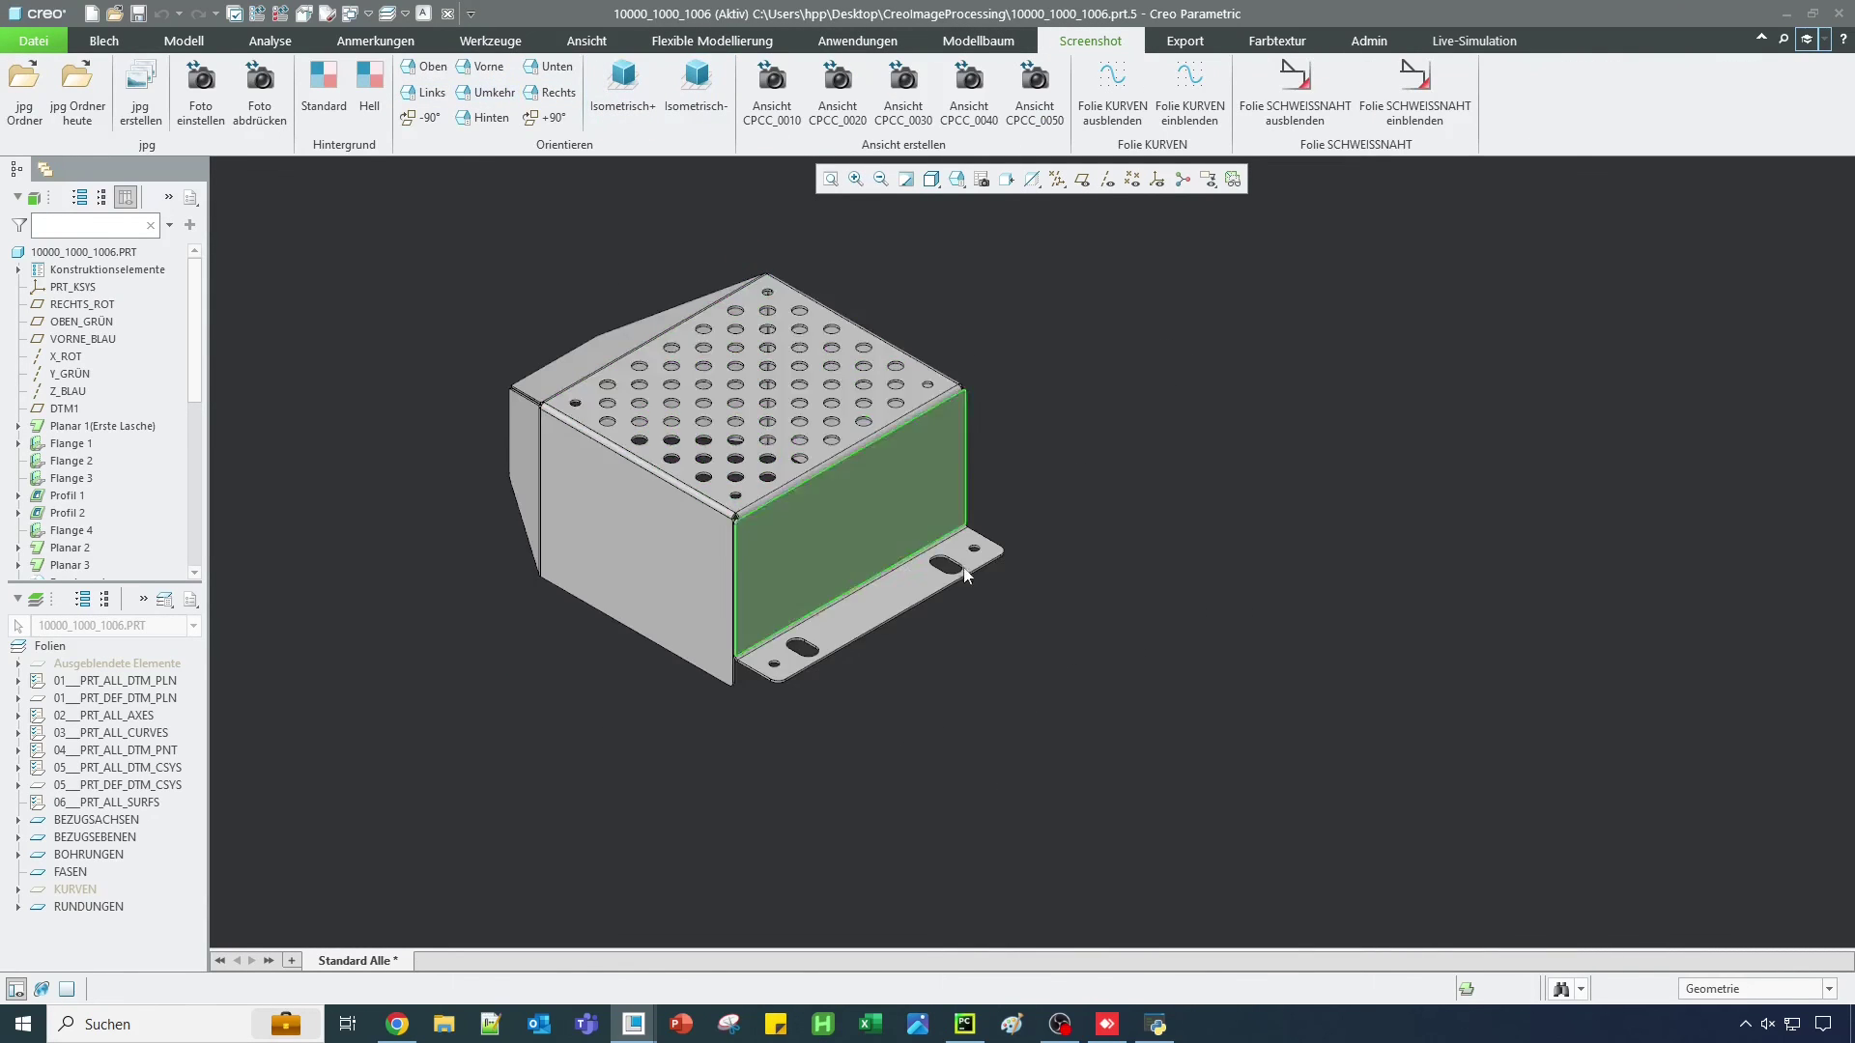
scroll(1001, 851, "up", 2)
scroll(452, 666, "down", 2)
In Produktdatenmanagement, read the housing's parameters from Creo and start the automatic OpenCV drawing creation.
left_click(1156, 1034)
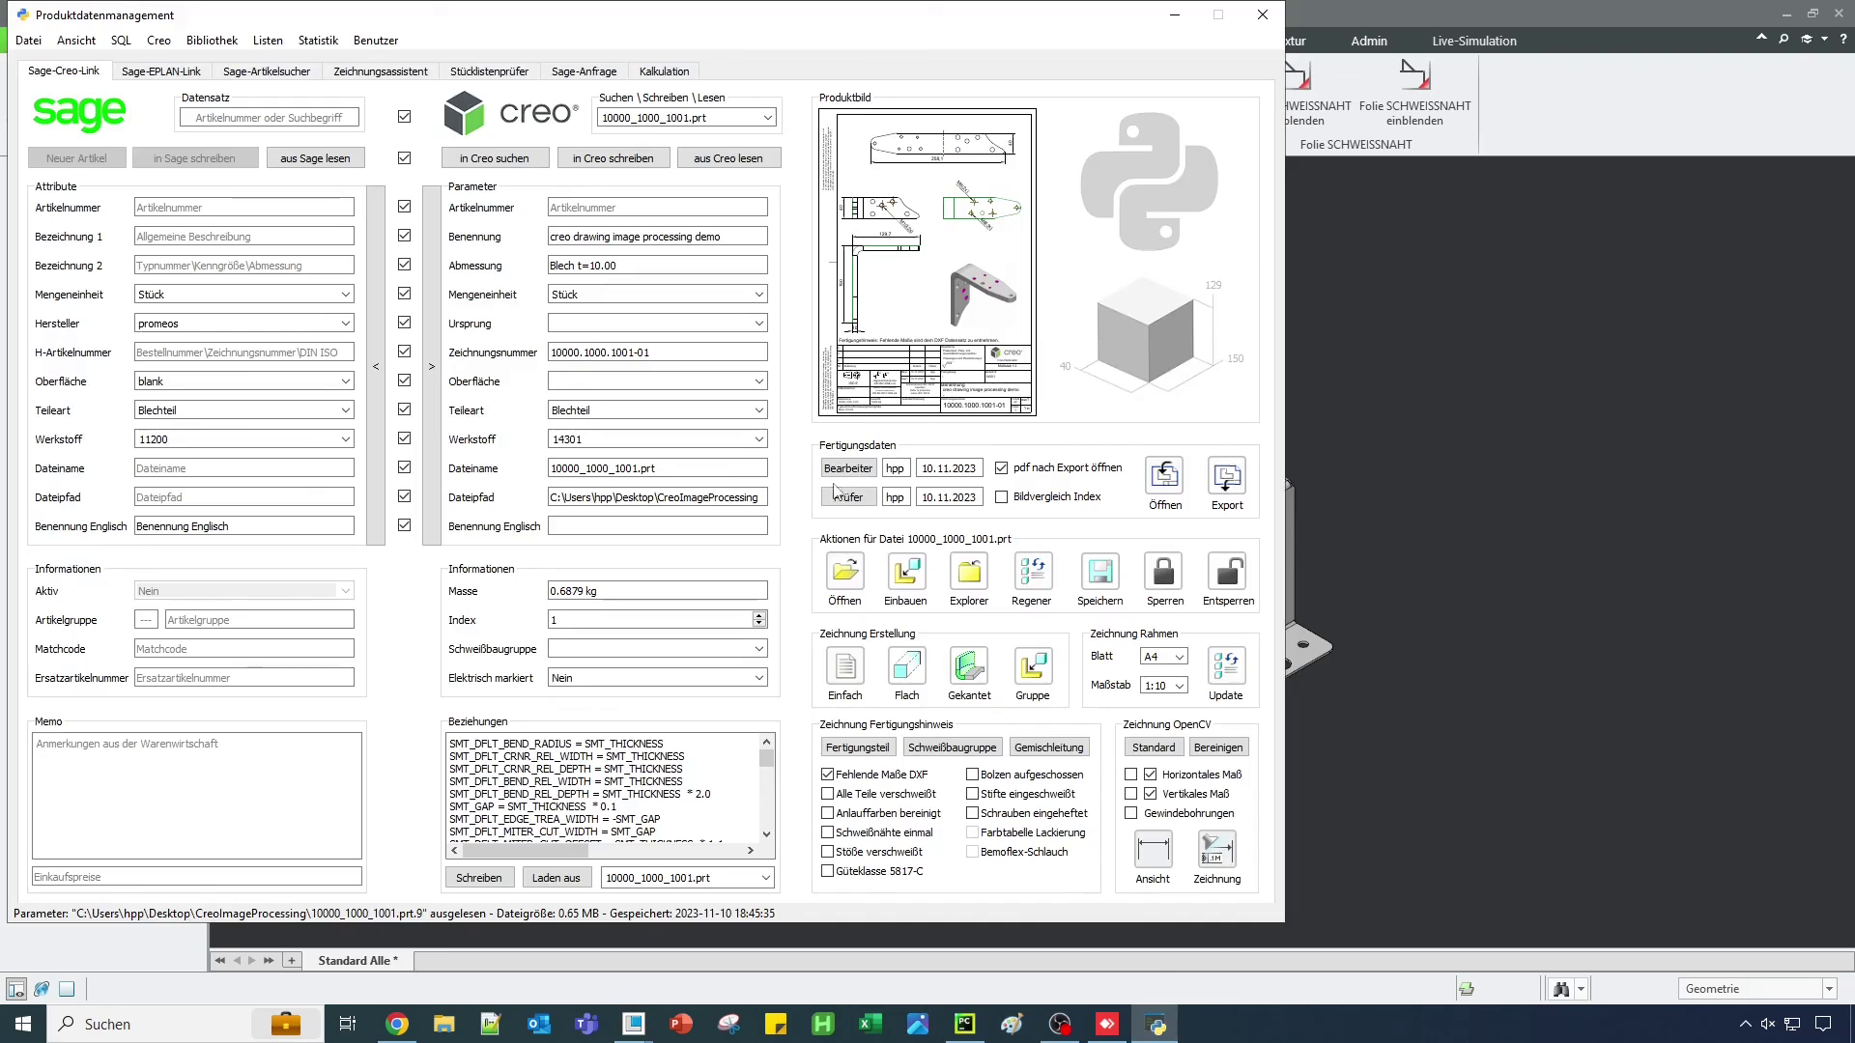
left_click(729, 156)
left_click(1218, 859)
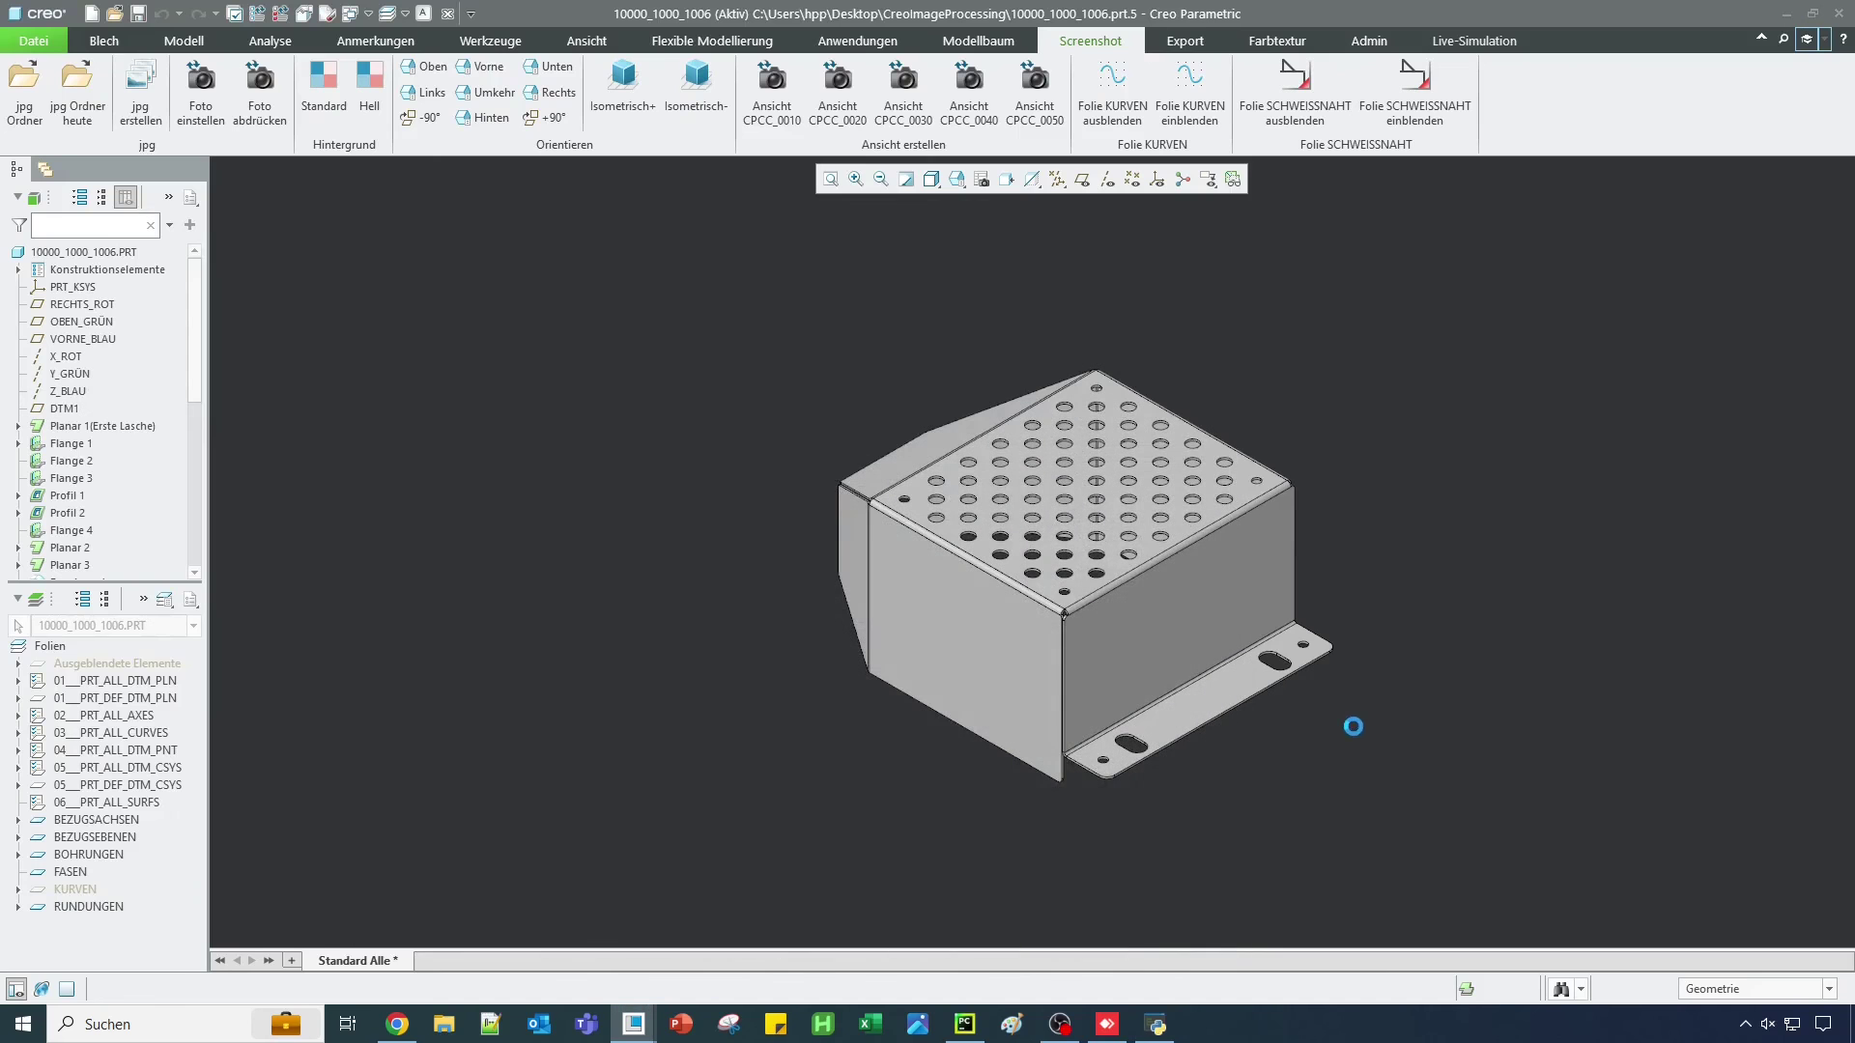